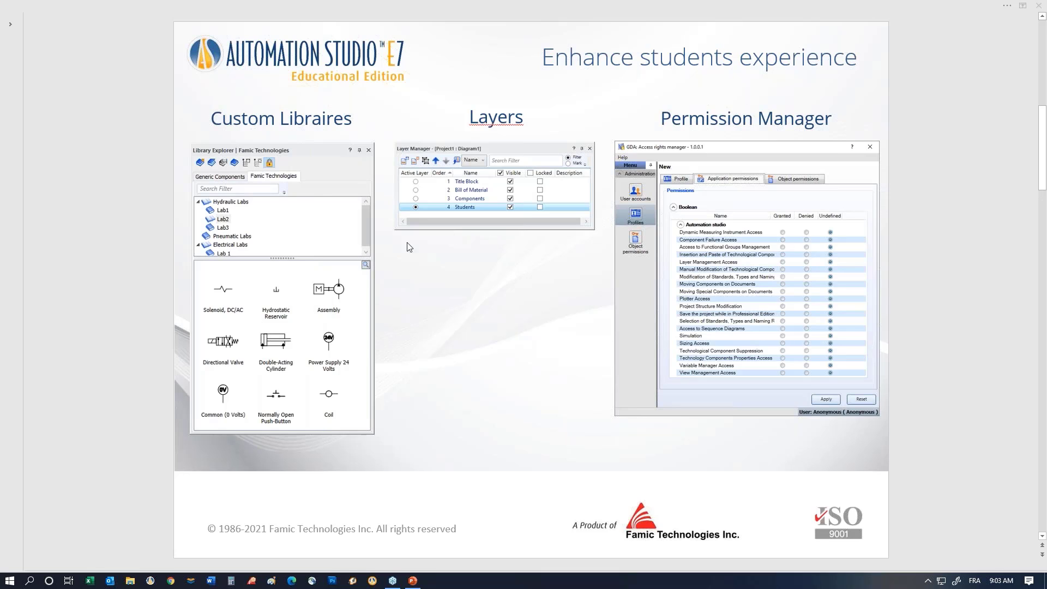
Switch to Automation Studio and create a project from the 1-Standard Imperial template, discarding the changes to Project1.
left_click(374, 582)
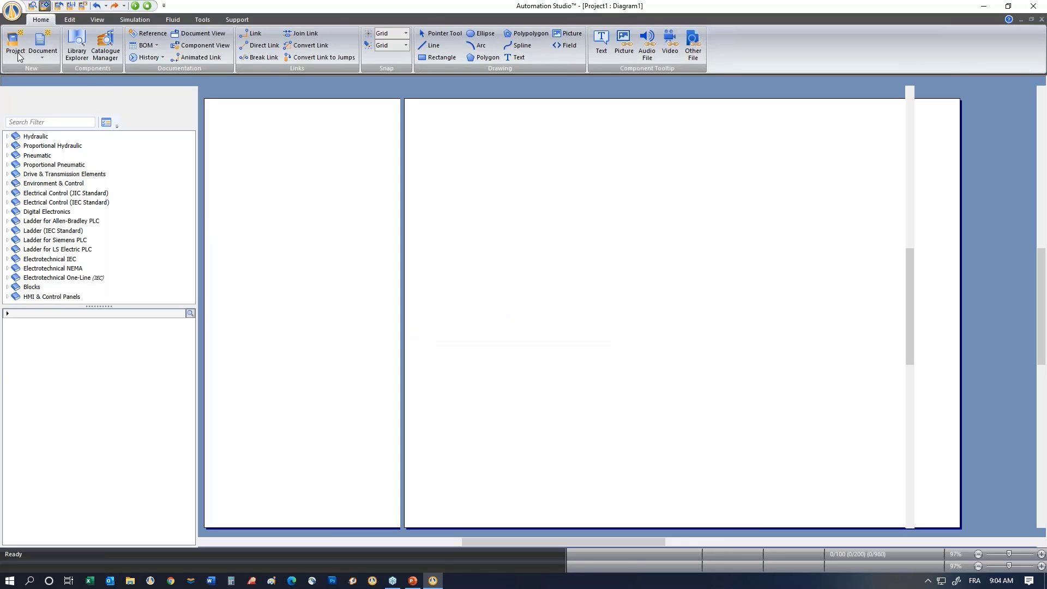
left_click(16, 54)
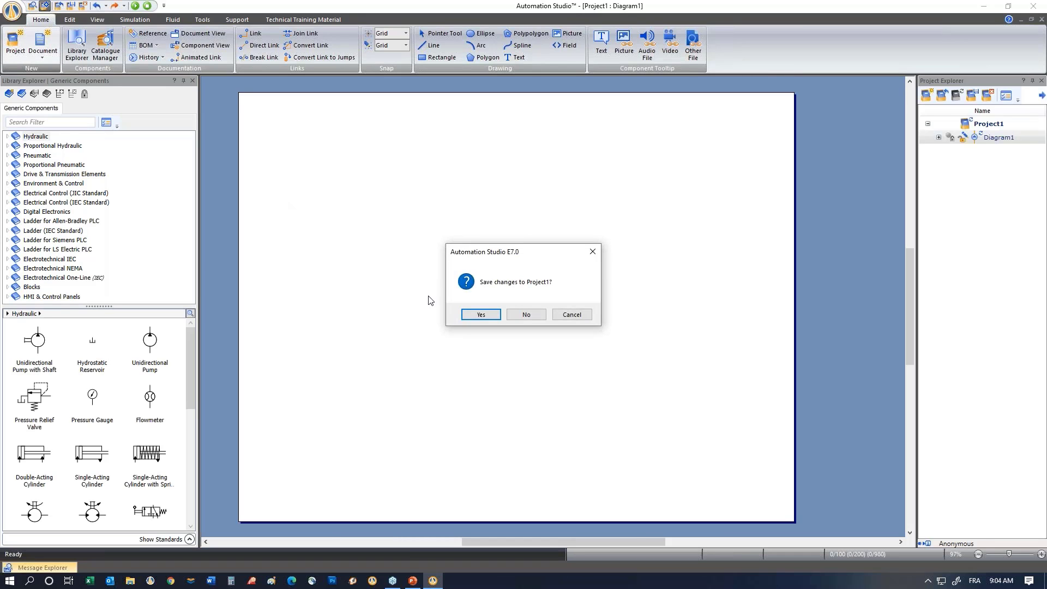
left_click(522, 314)
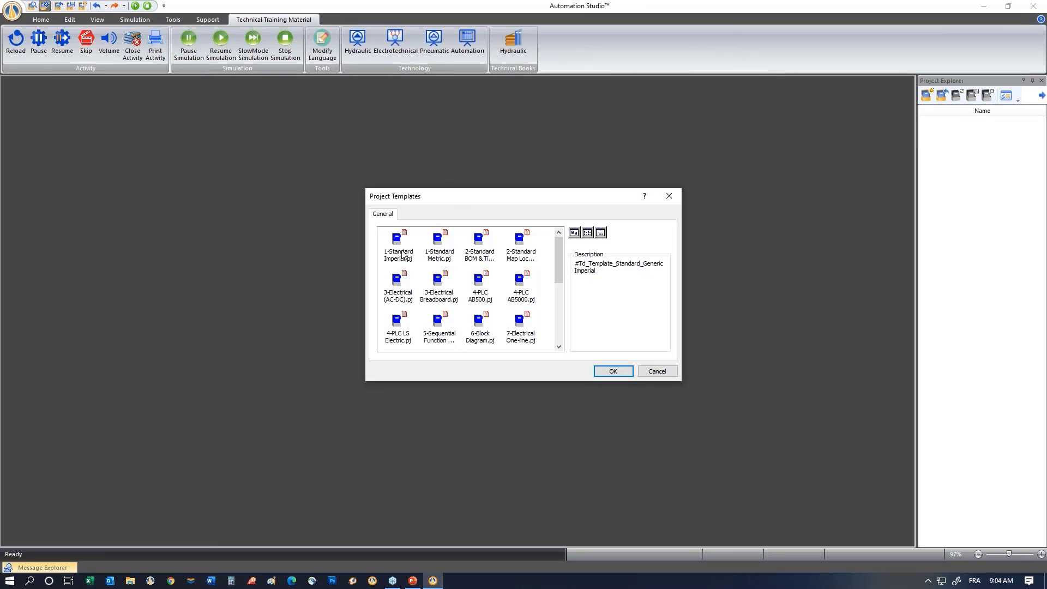
double_click(399, 242)
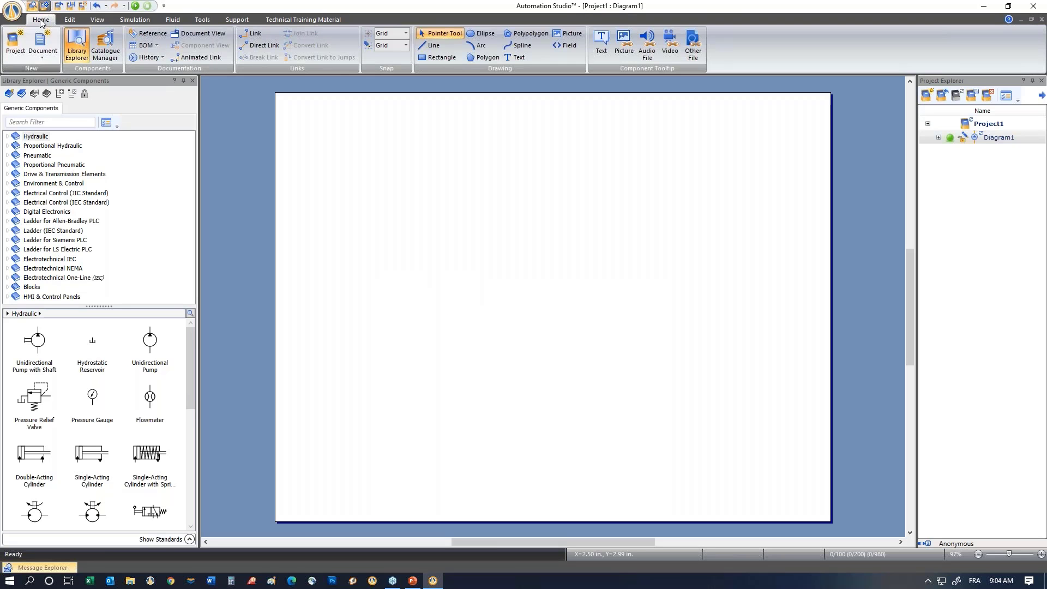
Open the Famic Technologies.prlx library from the Permission Webinar folder within Demos 7.0.
left_click(23, 95)
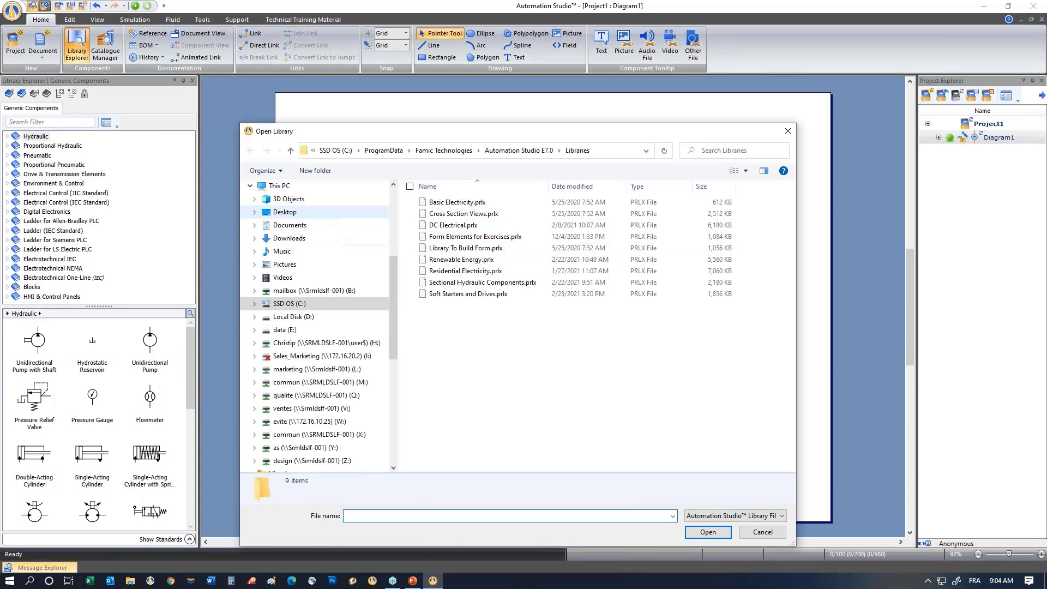
scroll(393, 294, "up", 5)
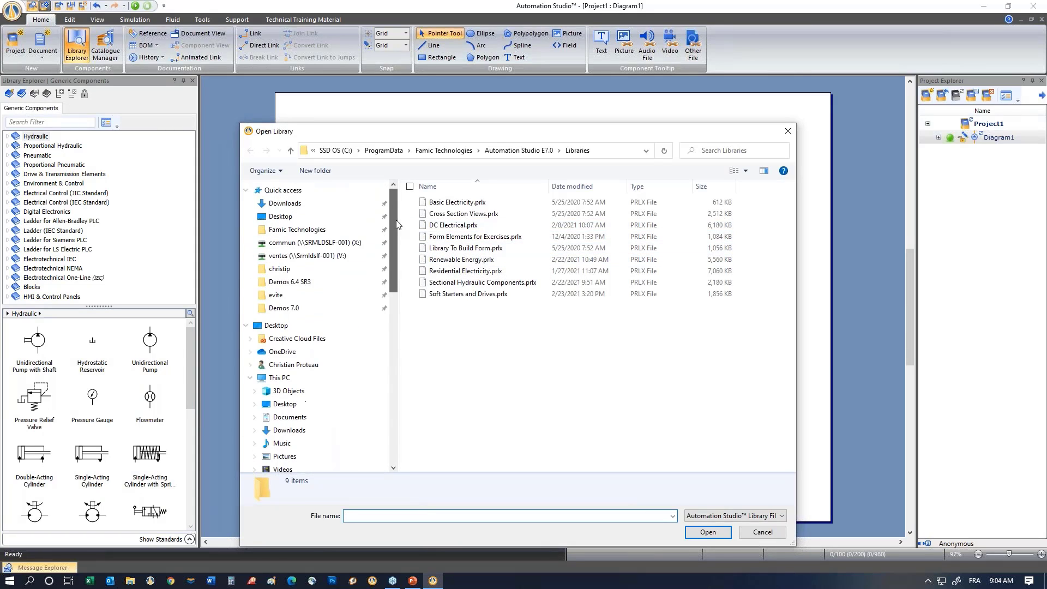
left_click(278, 308)
double_click(464, 248)
left_click(458, 204)
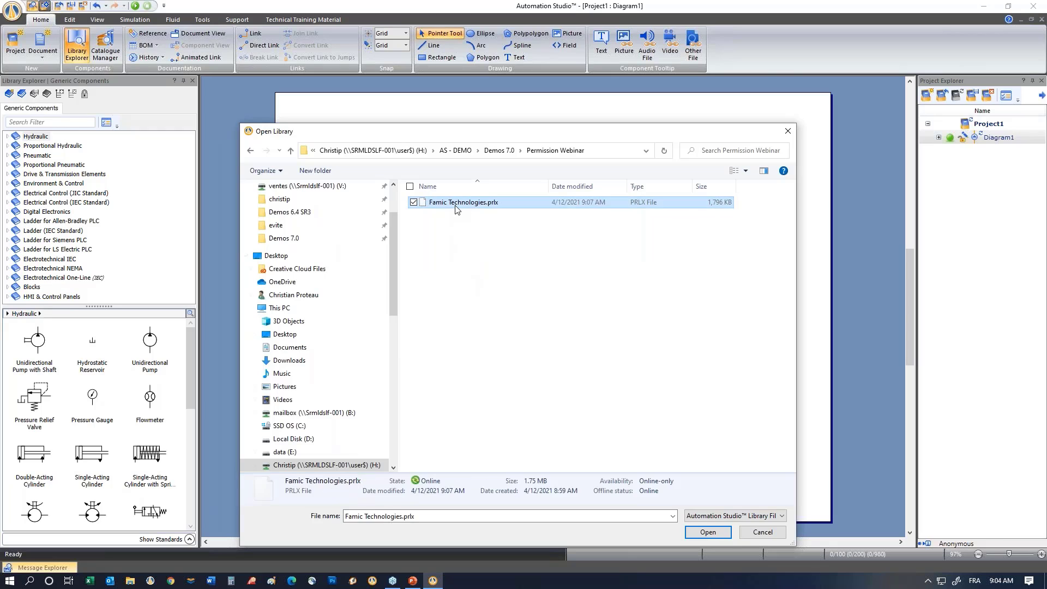
key("Return")
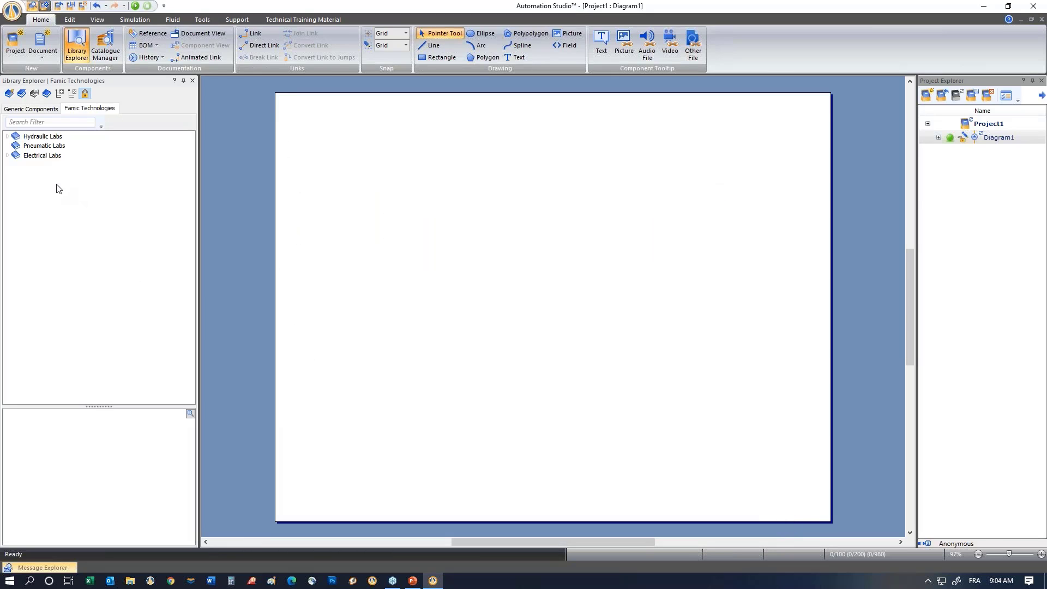
Display the components of Lab2 under Hydraulic Labs and enlarge the library's component preview area.
left_click(7, 136)
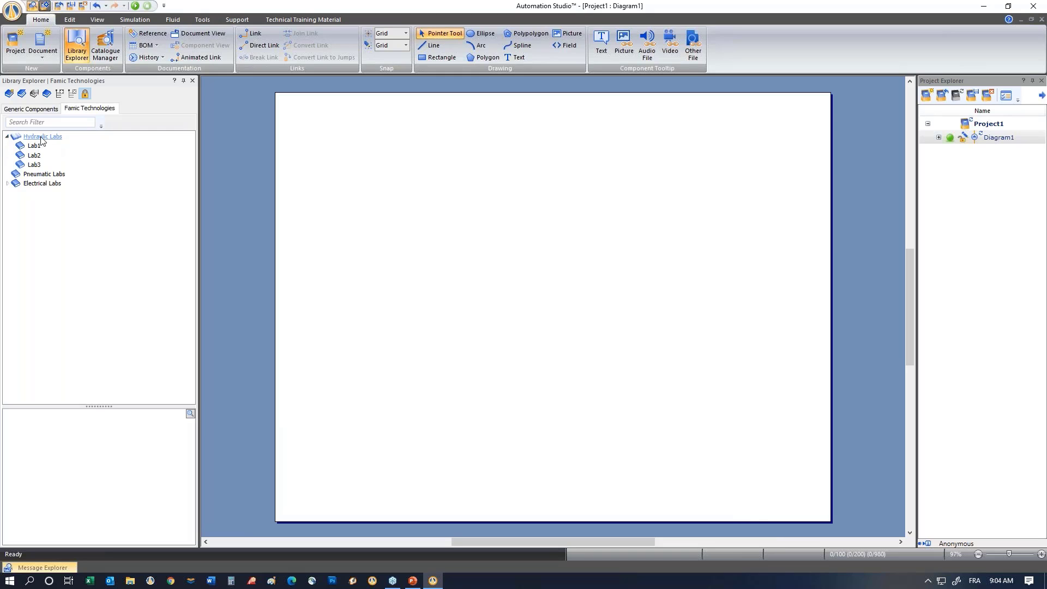
left_click_drag(99, 407, 107, 281)
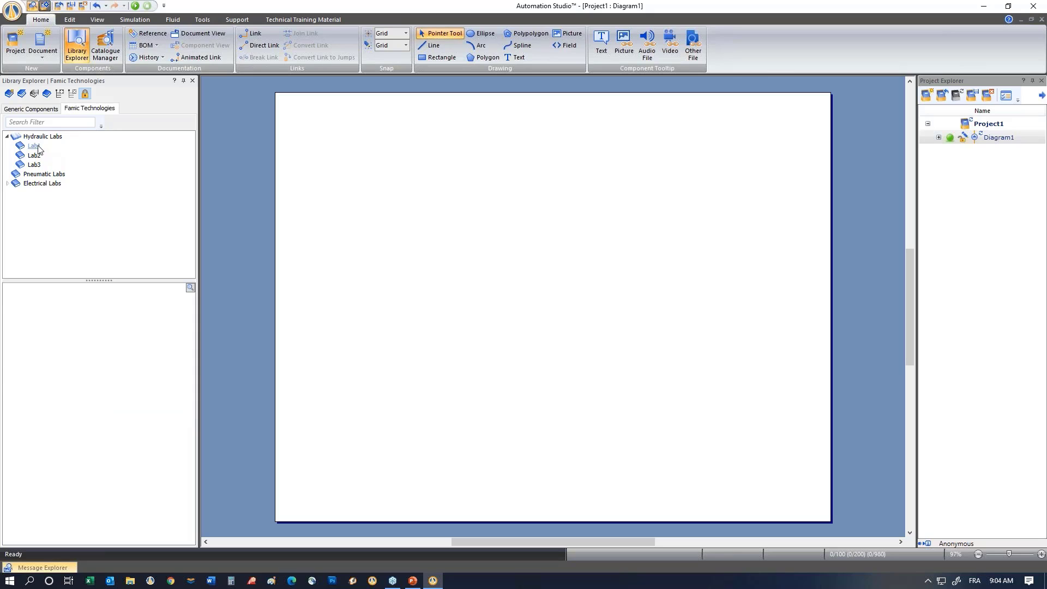
left_click(34, 156)
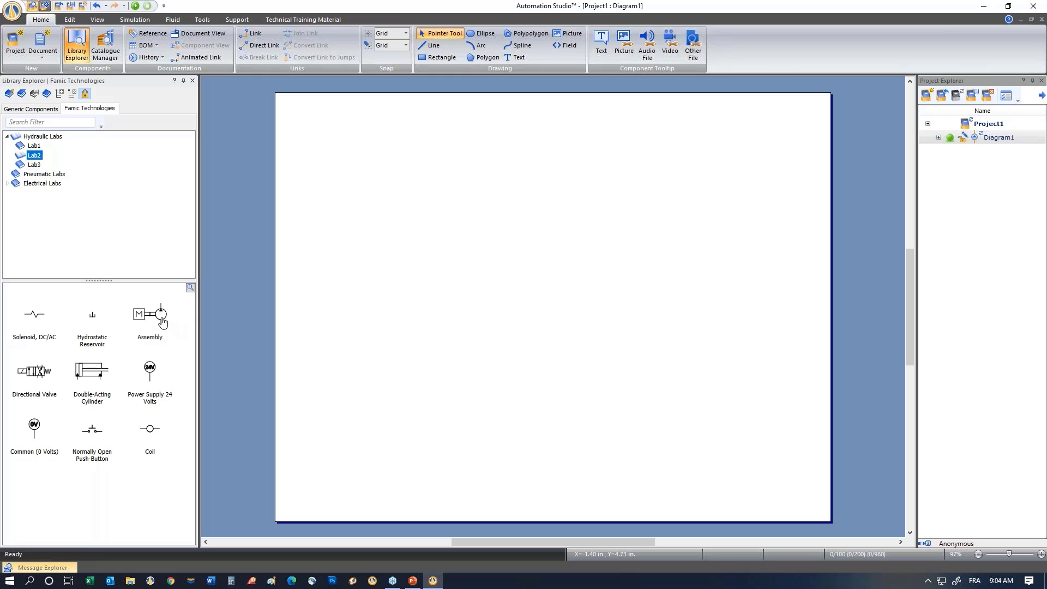
Place the motor-pump Assembly from Lab2 on the diagram and delete it again.
left_click_drag(162, 322, 437, 361)
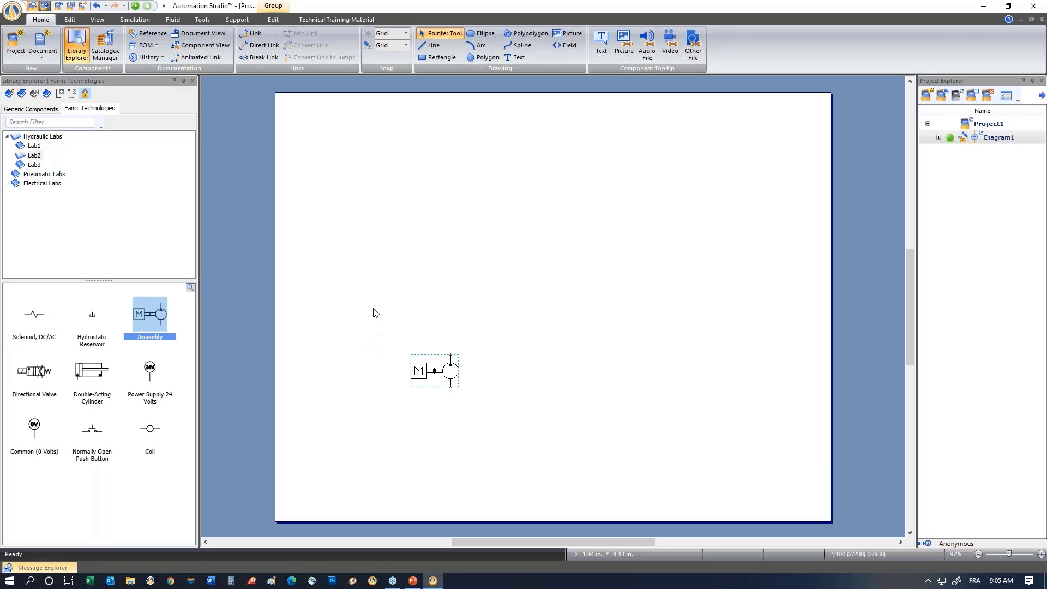
scroll(365, 246, "up", 3)
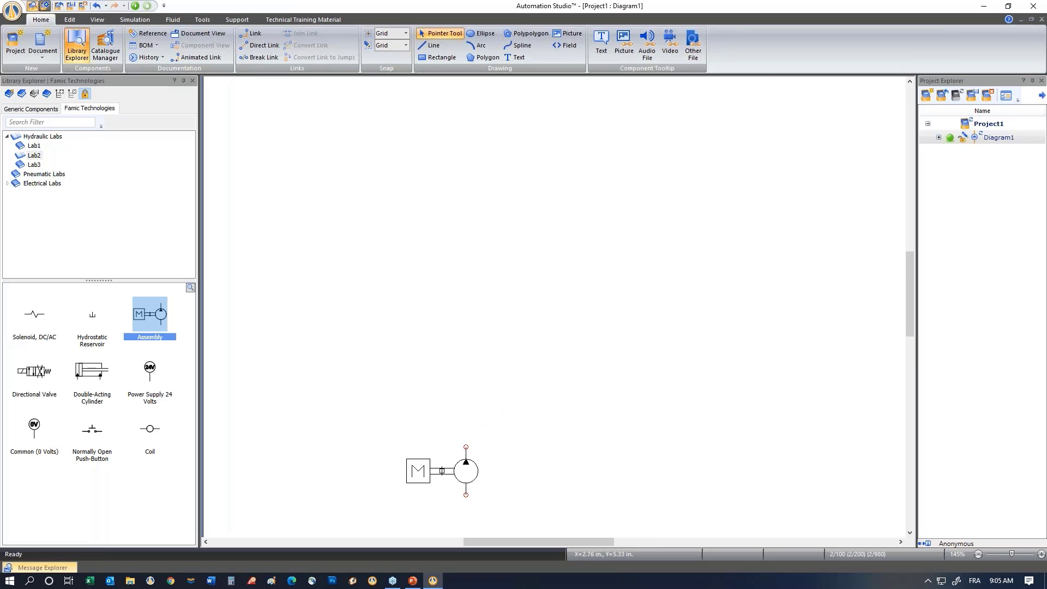
left_click_drag(385, 421, 519, 521)
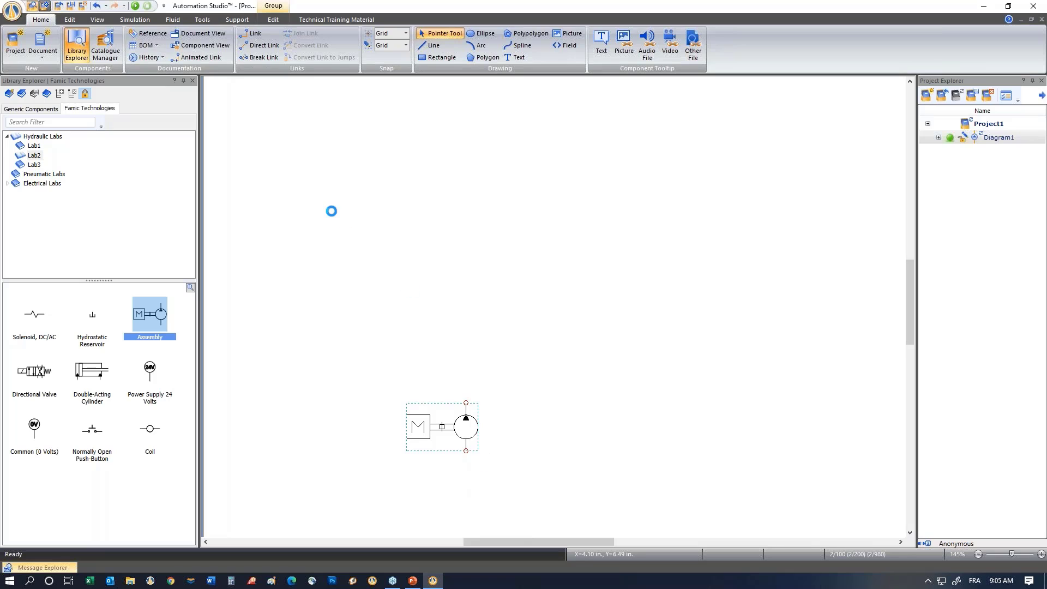
key("Delete")
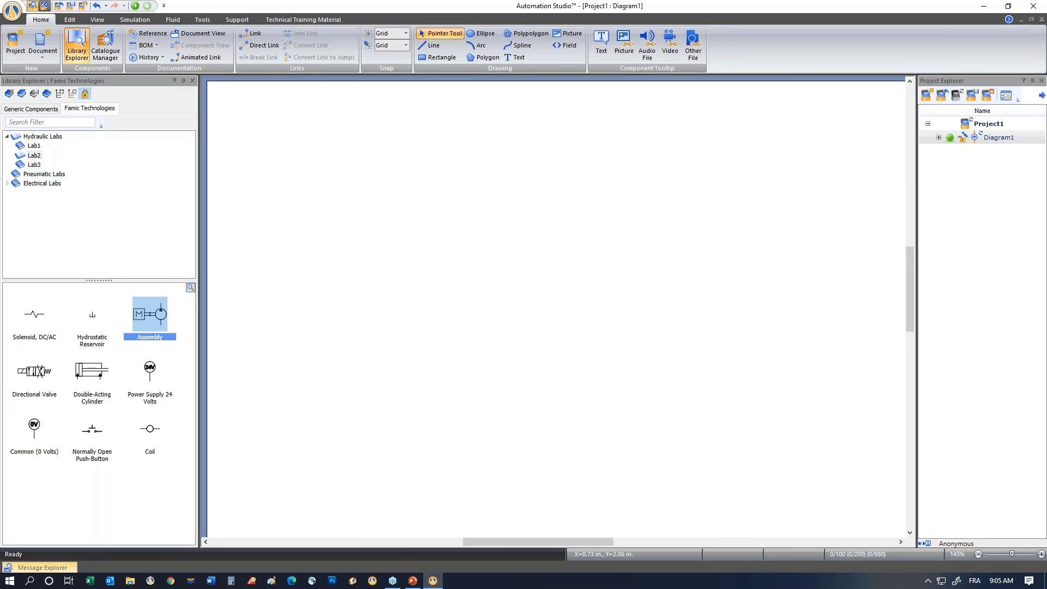
Copy the generic hydraulic Single-Acting Cylinder with Spring Return via the diagram into the unlocked Lab2 library, and delete the diagram's cylinder.
left_click(35, 111)
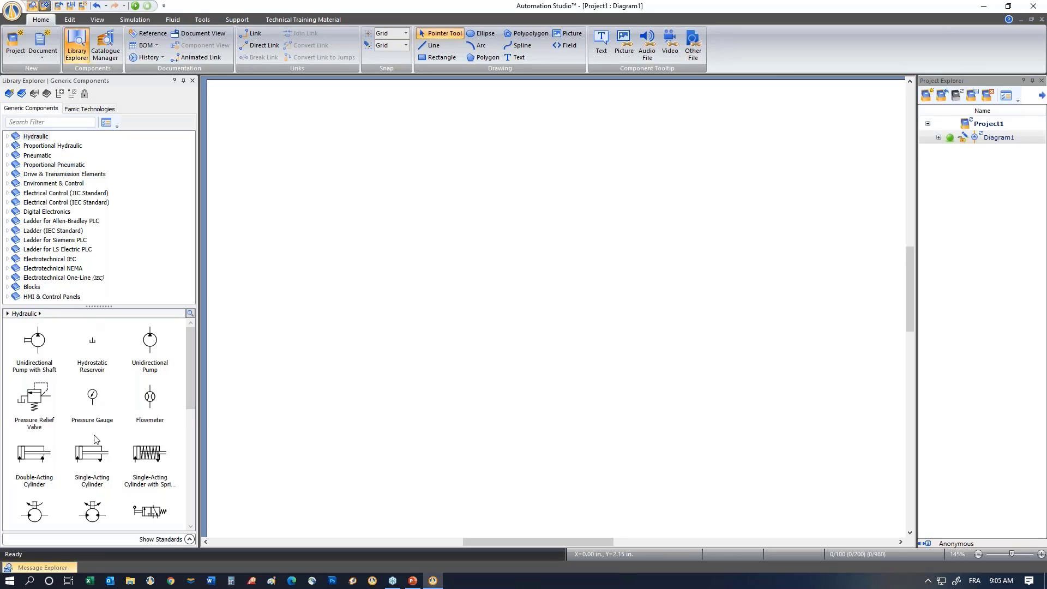
left_click_drag(150, 454, 402, 192)
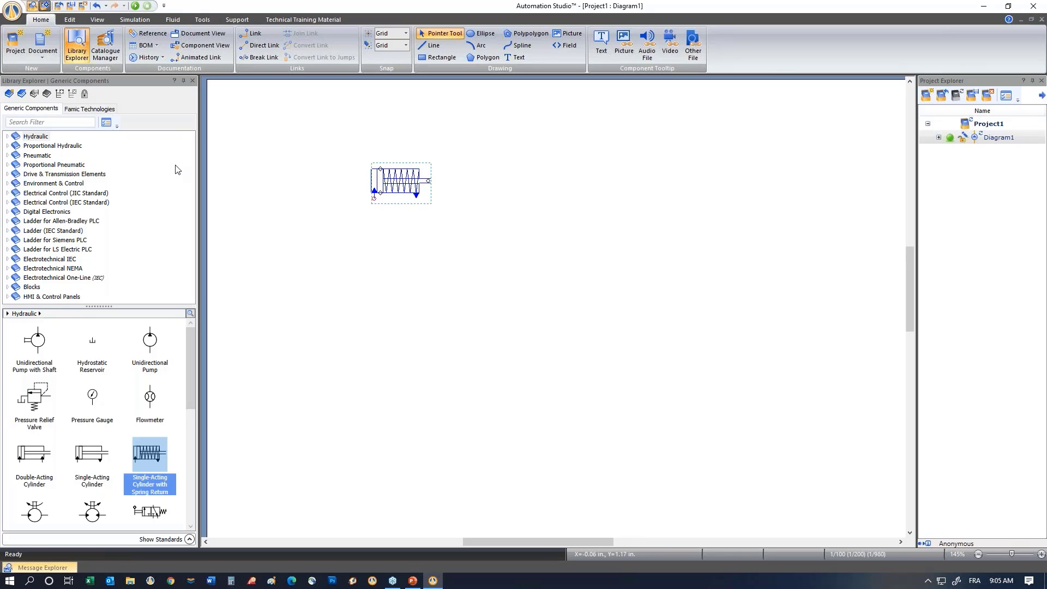
left_click(90, 109)
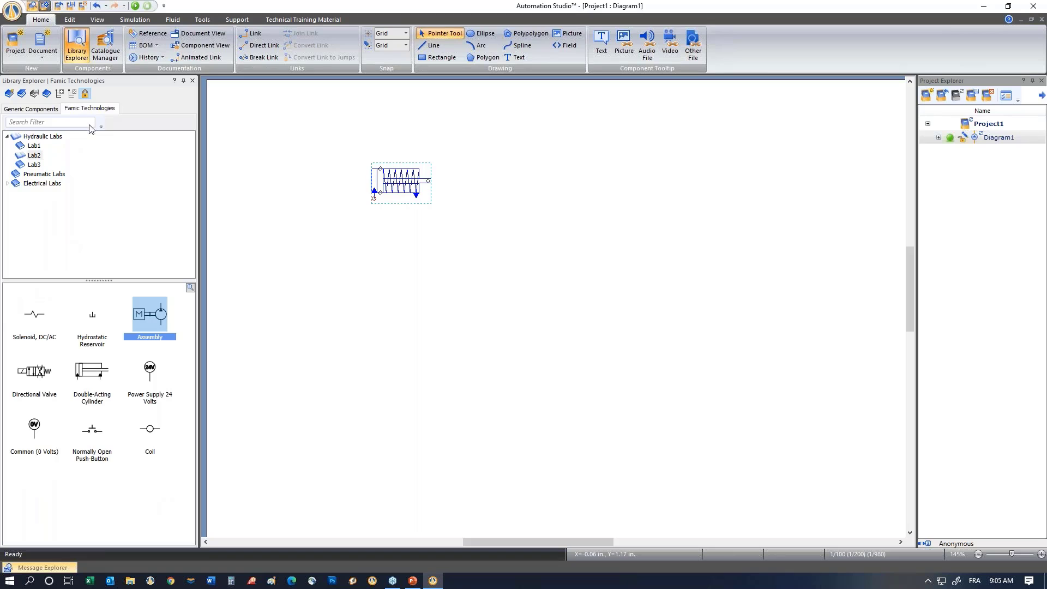
left_click(379, 179)
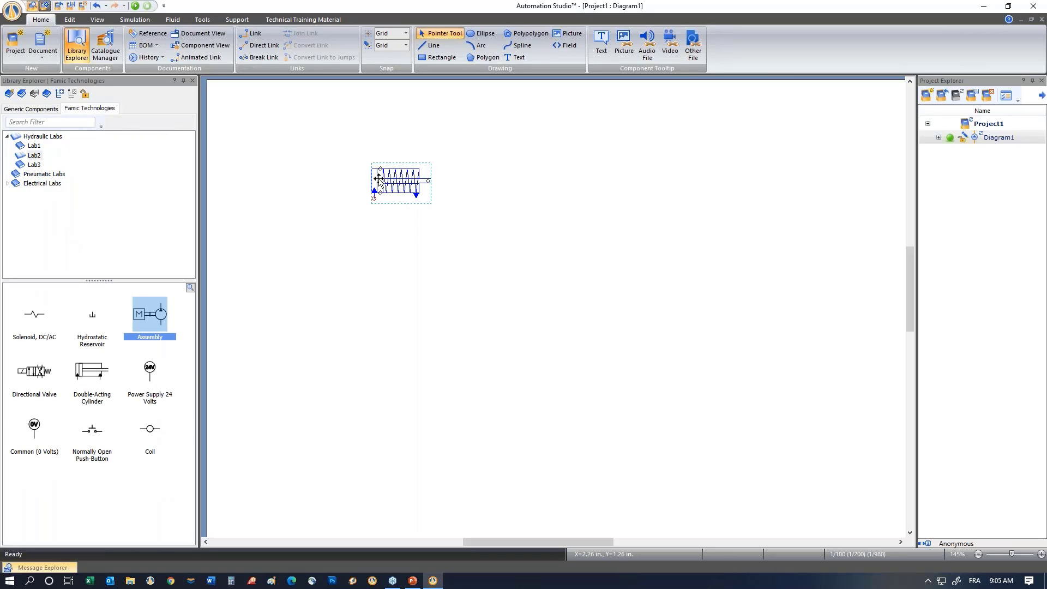
left_click_drag(379, 180, 74, 494)
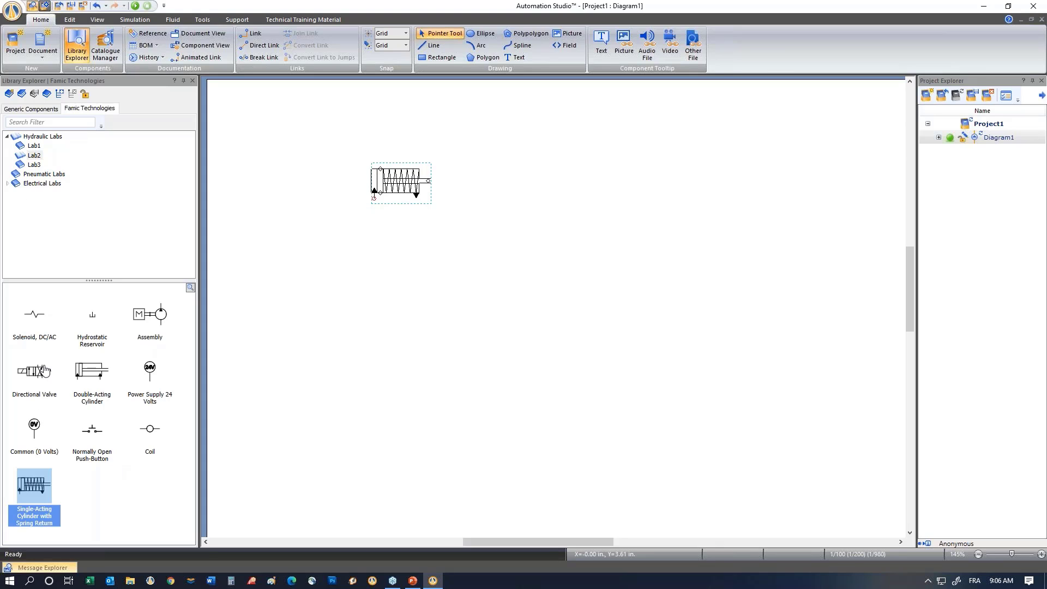
key("Delete")
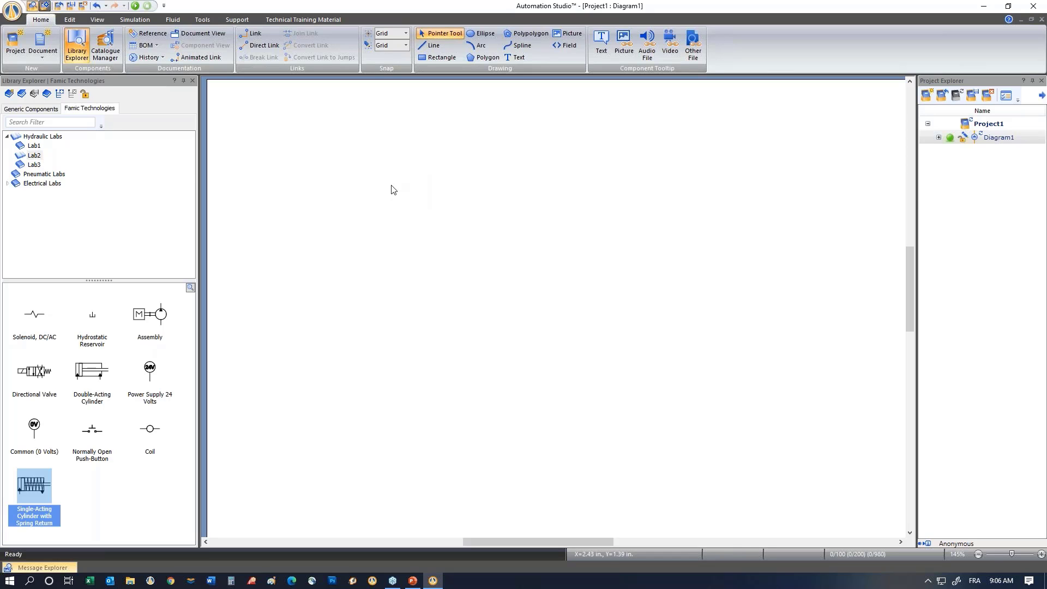
key("alt+Tab")
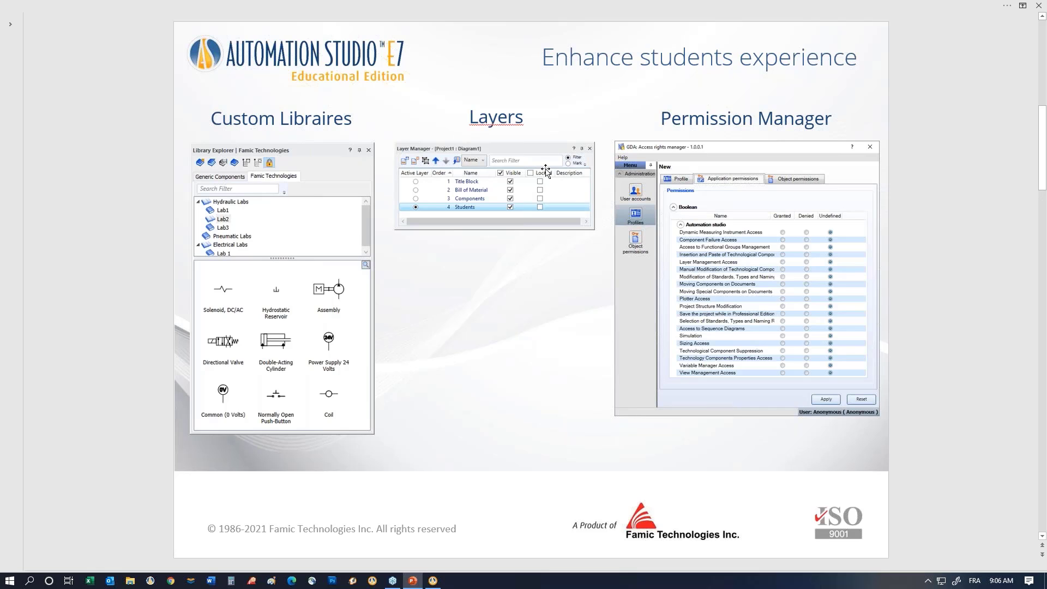
key("alt+Tab")
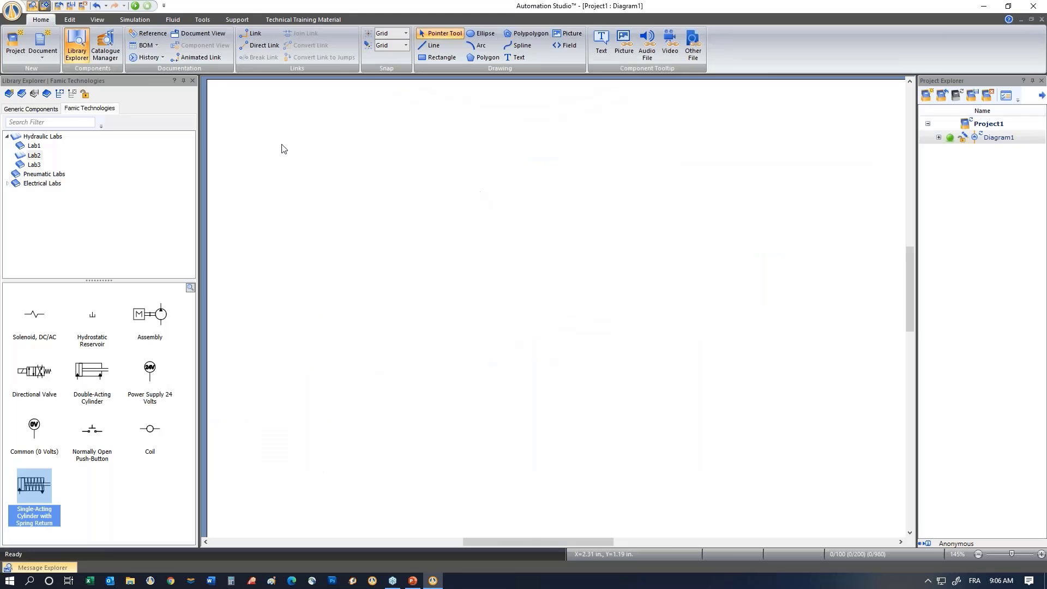
Open the Layers.prx project from the Permission Webinar folder, discarding the changes to the current project.
left_click(58, 5)
left_click(521, 315)
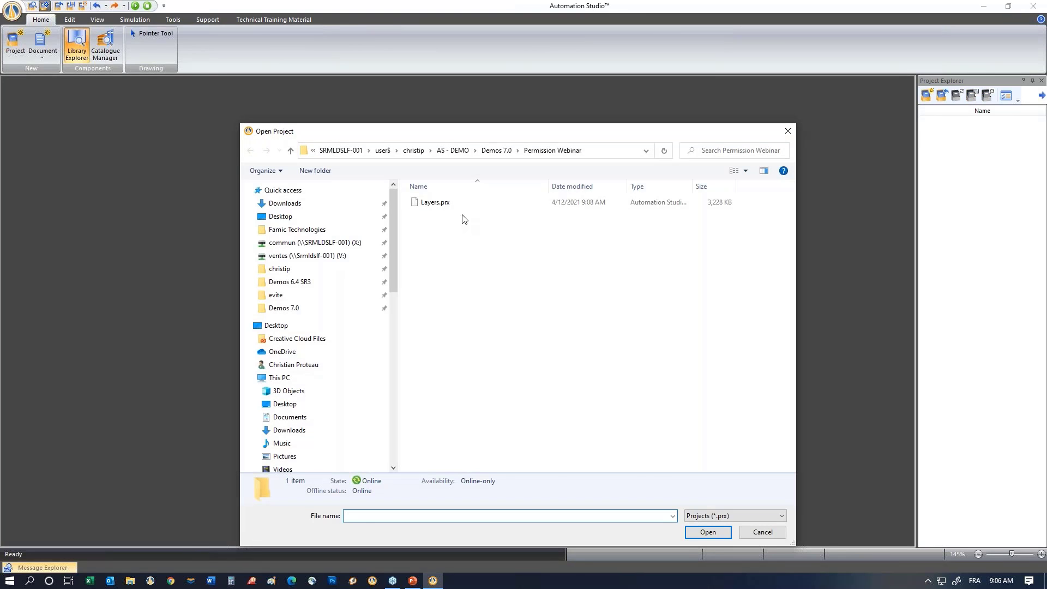
double_click(428, 202)
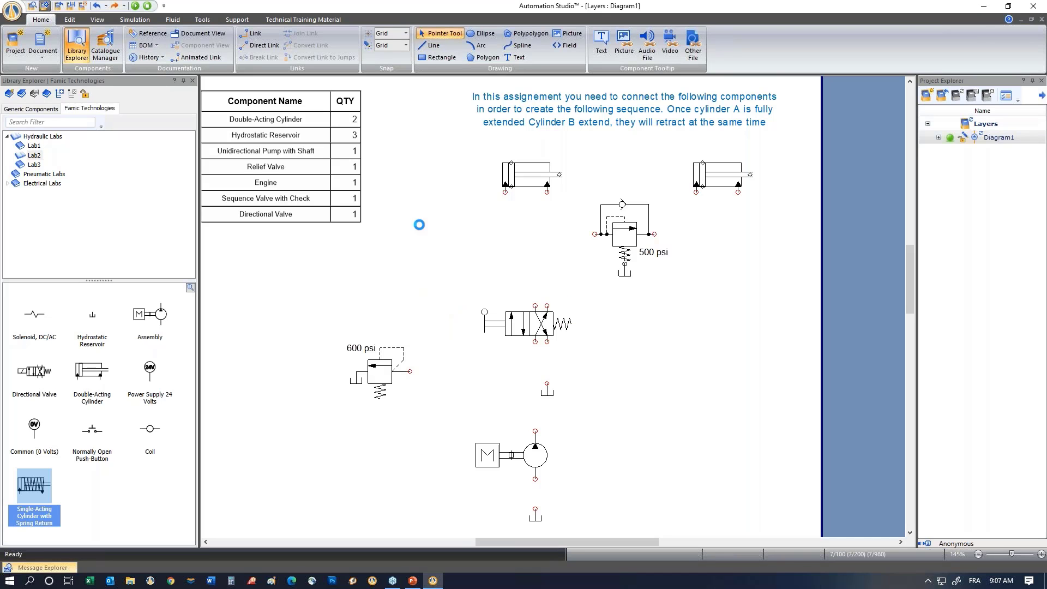
Collapse the Library Explorer and open the Layer Manager for Diagram1, placing it beside the circuit components.
left_click(183, 81)
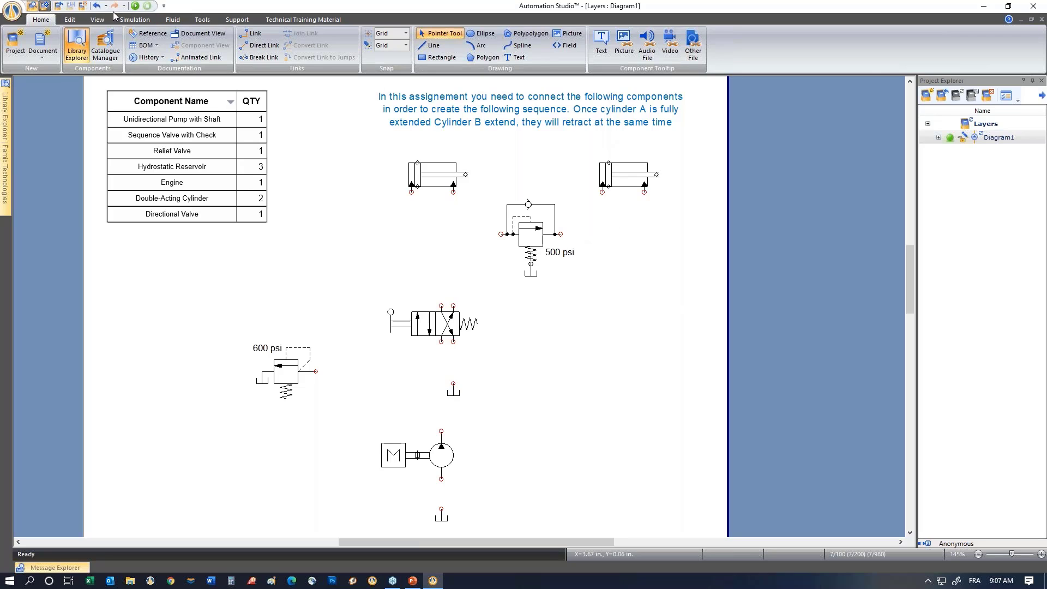
left_click(98, 20)
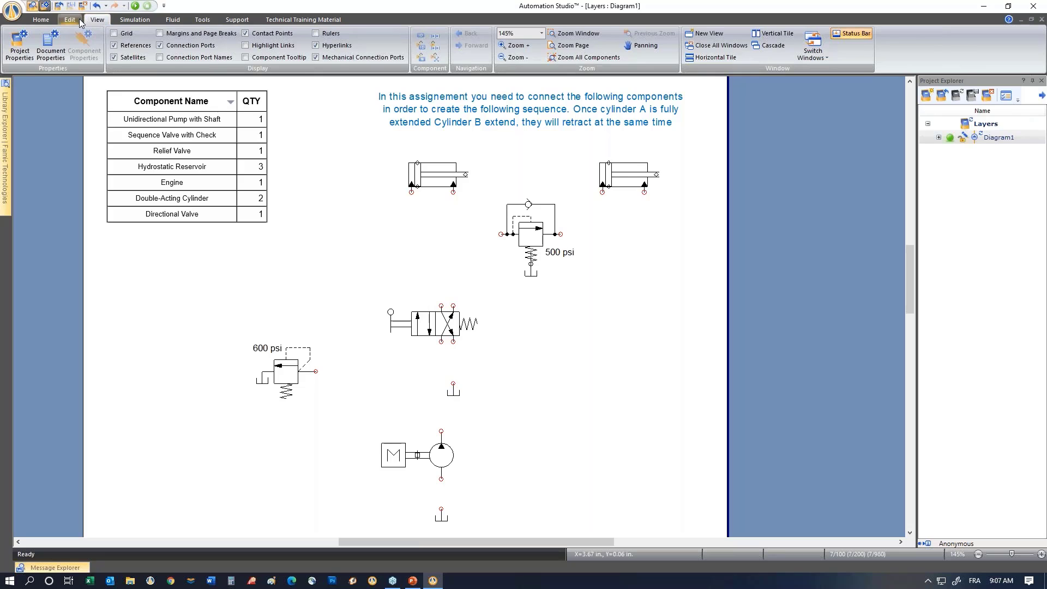
left_click(75, 20)
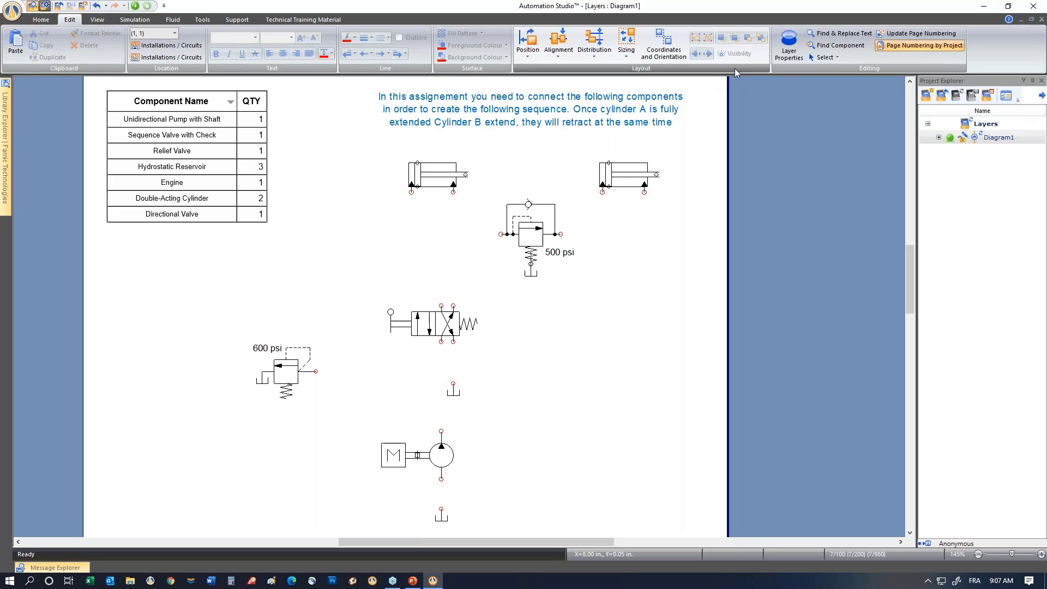
left_click(791, 49)
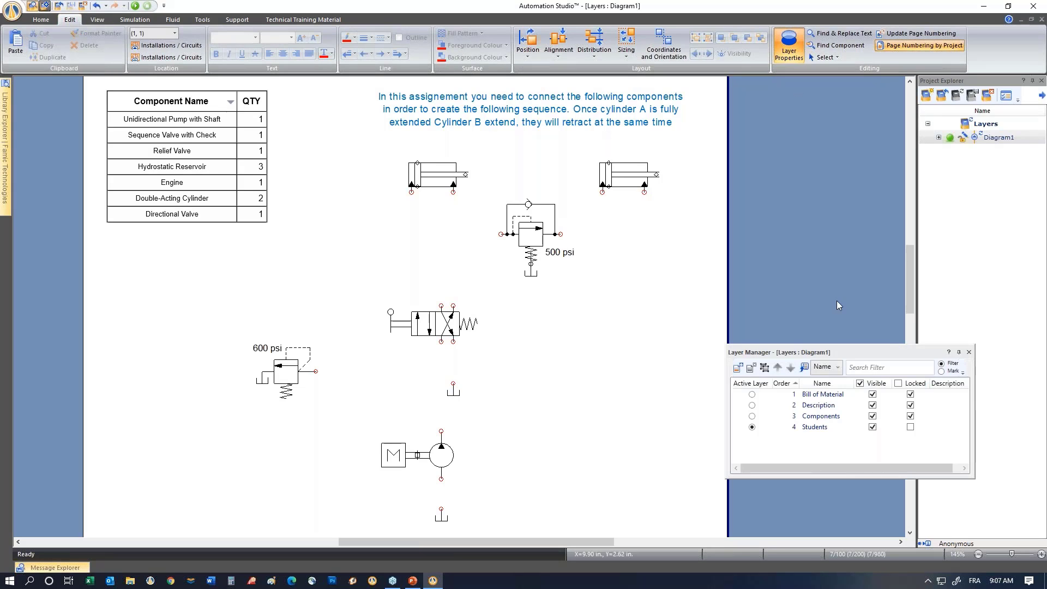
left_click_drag(858, 352, 762, 222)
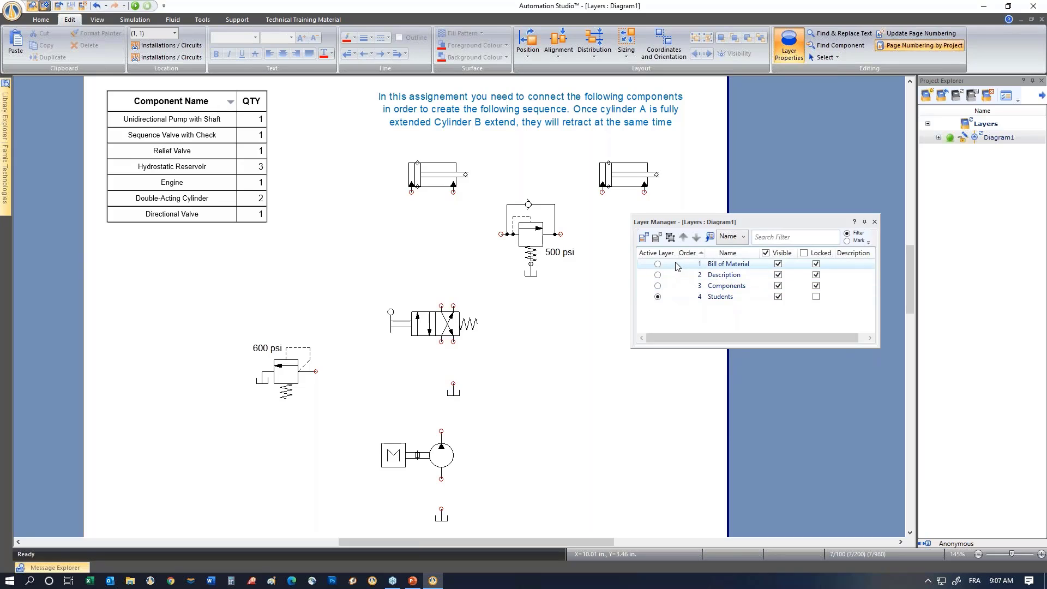
Toggle the visibility of the Bill of Material layer off and on, leaving the layer visible.
left_click(706, 264)
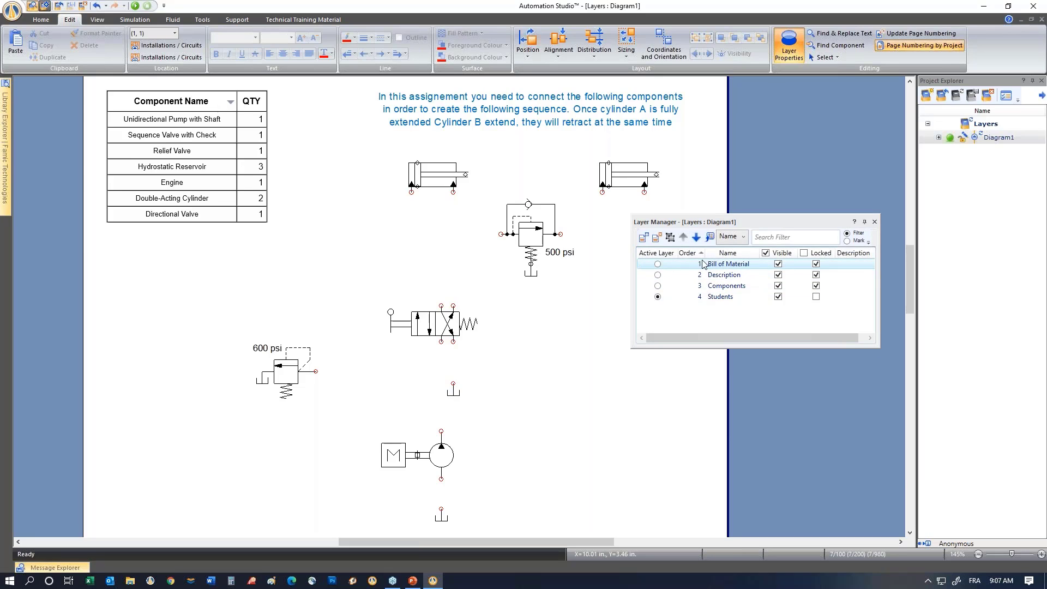
left_click(779, 265)
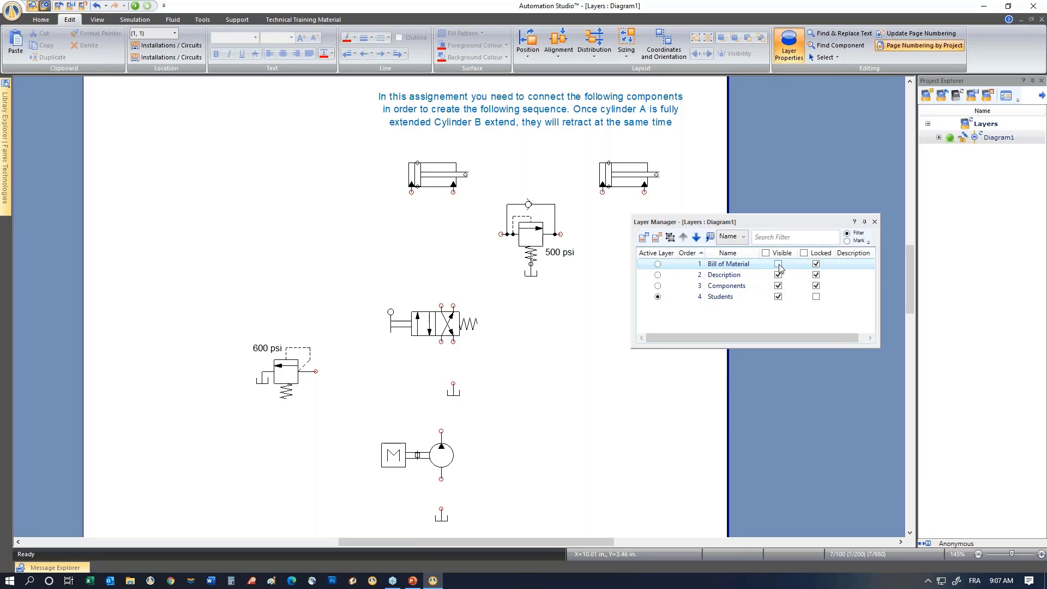
left_click(778, 265)
left_click(779, 265)
left_click(778, 265)
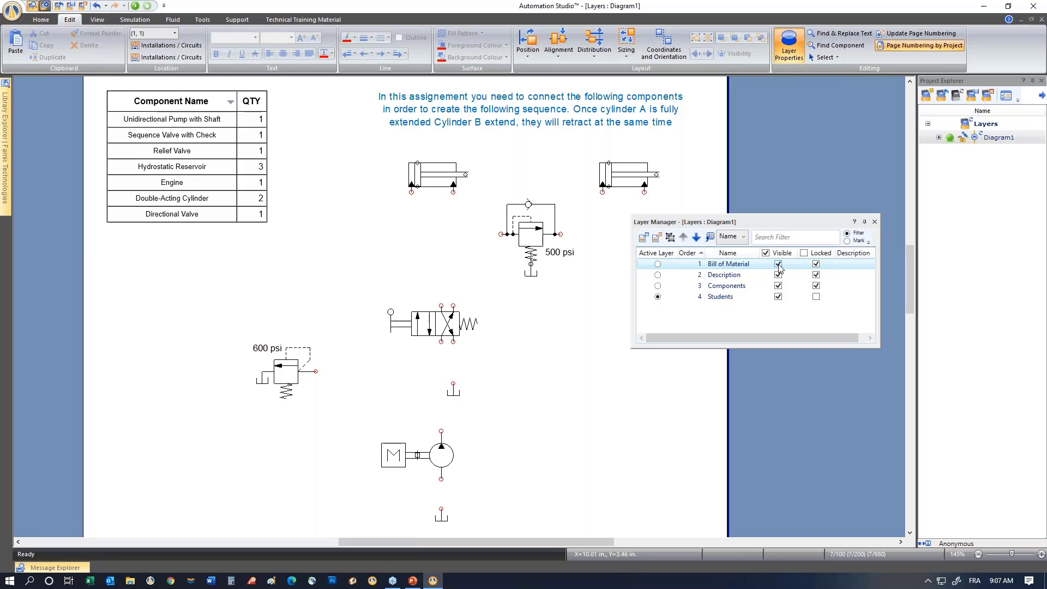
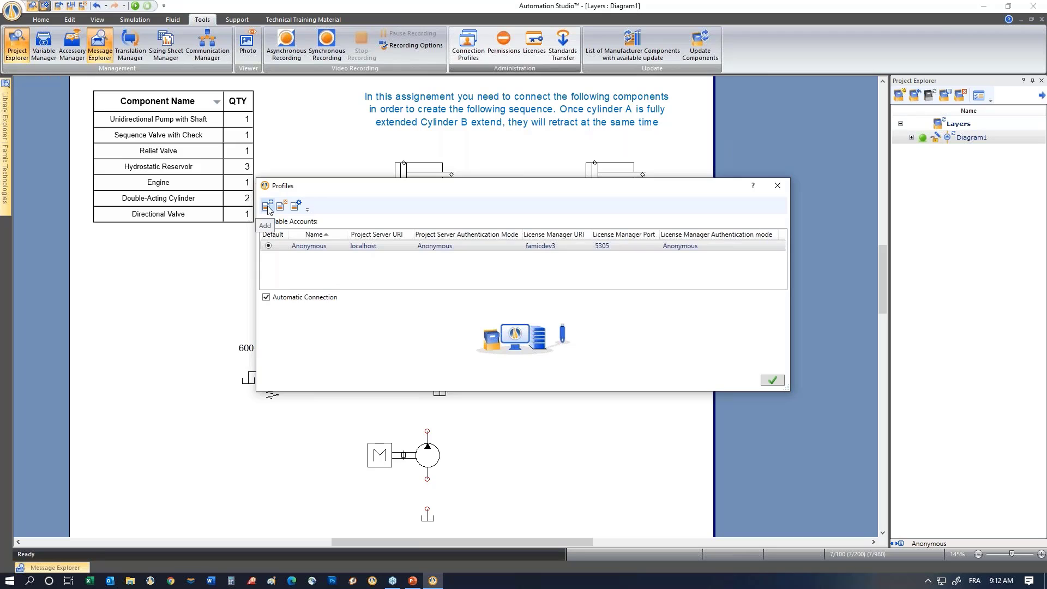
Add a connection profile with Username & Password authentication on the local project server, entering username instructor and the account password.
left_click(267, 207)
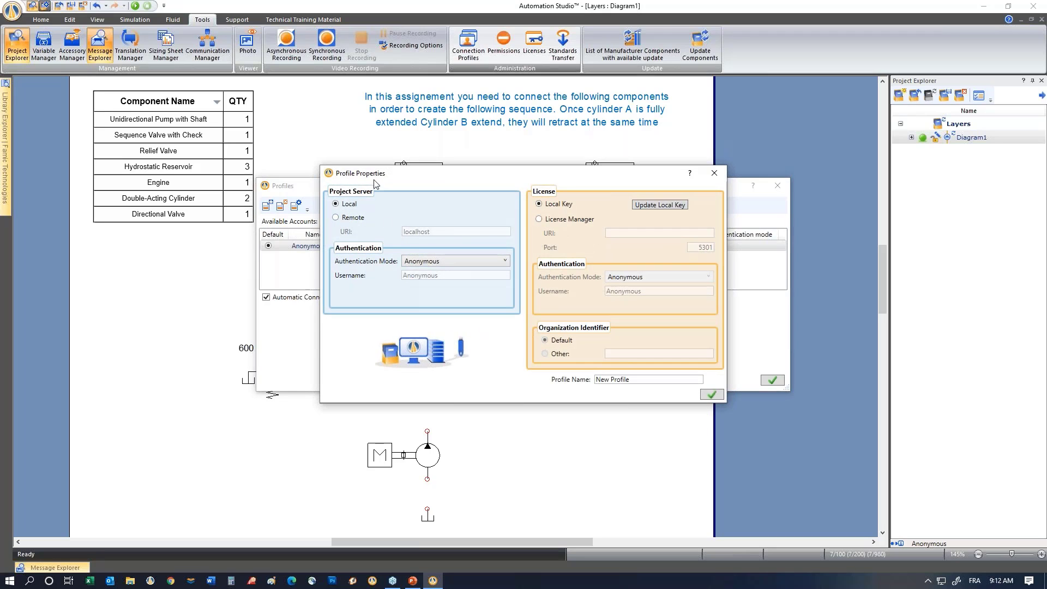
left_click(425, 262)
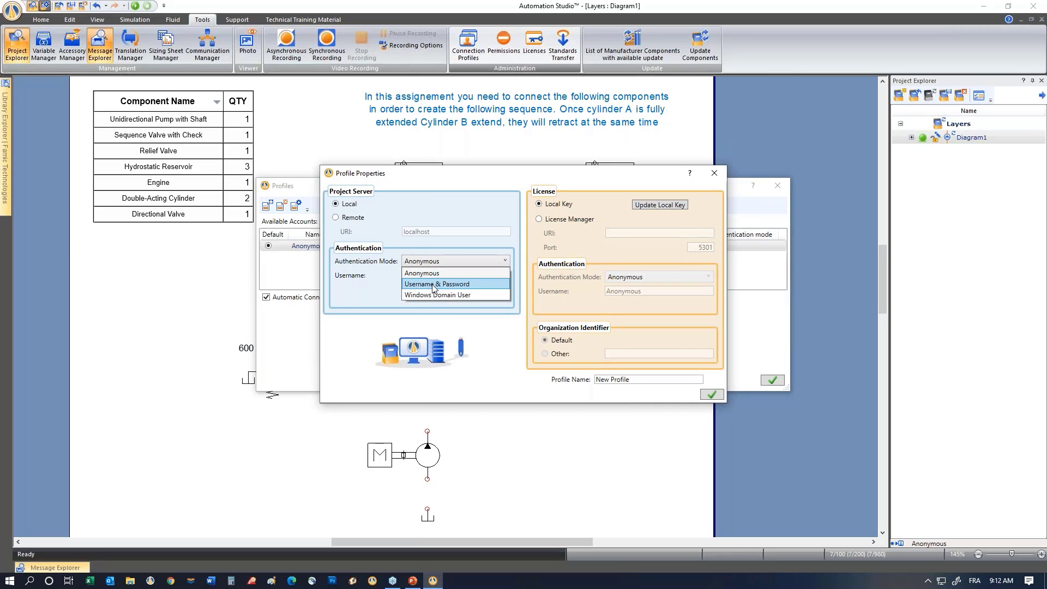
left_click(434, 285)
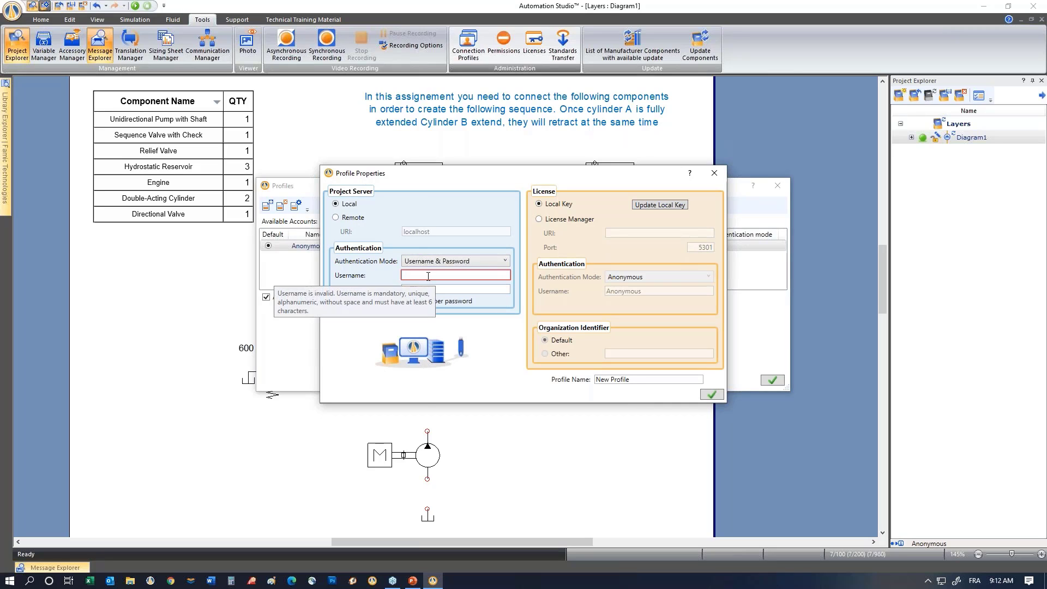
left_click(428, 276)
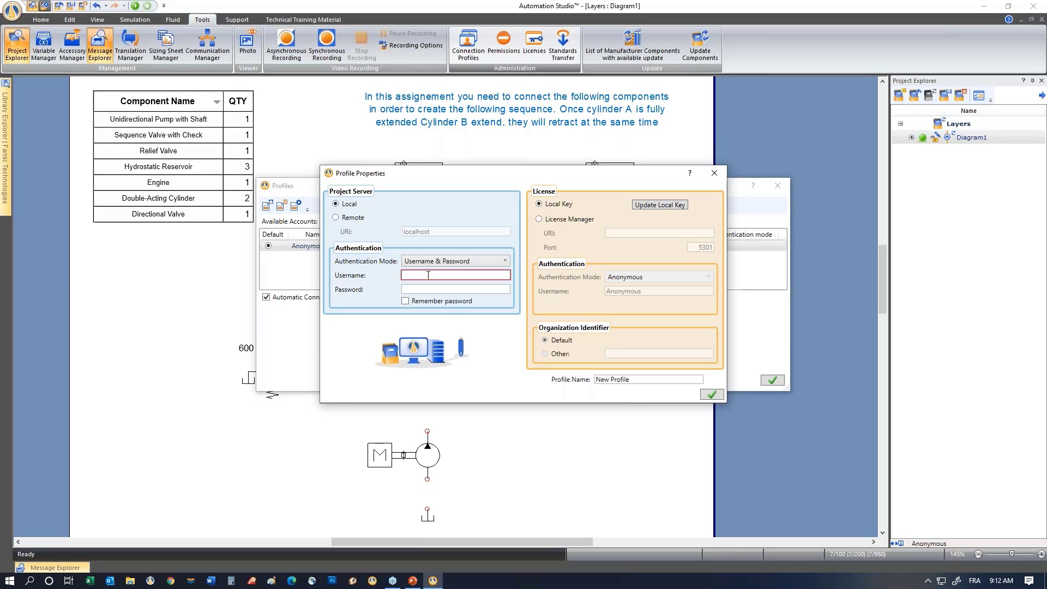
type("instructor")
key("Tab")
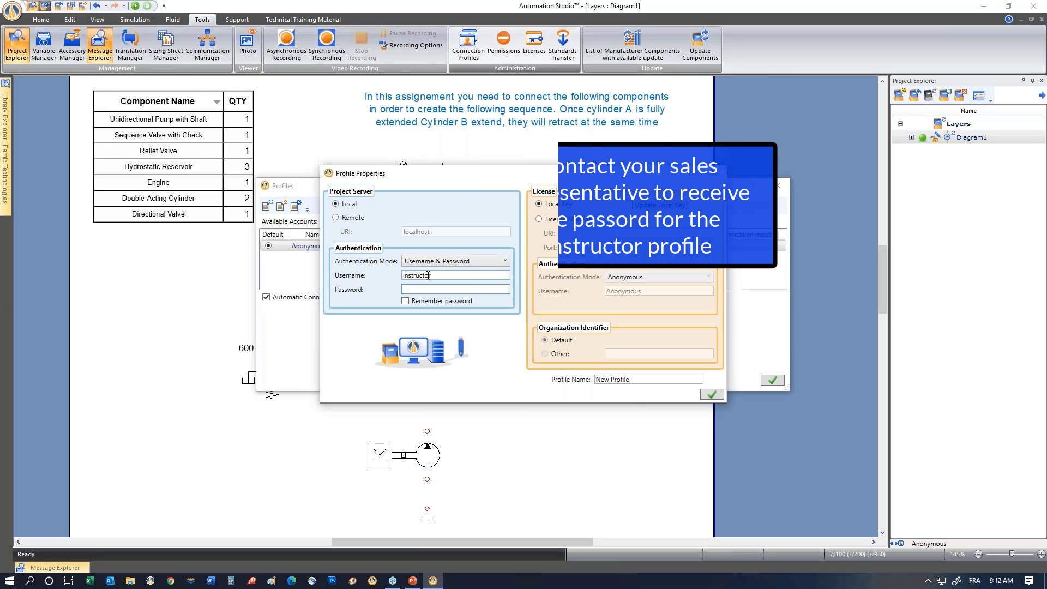
key("Tab")
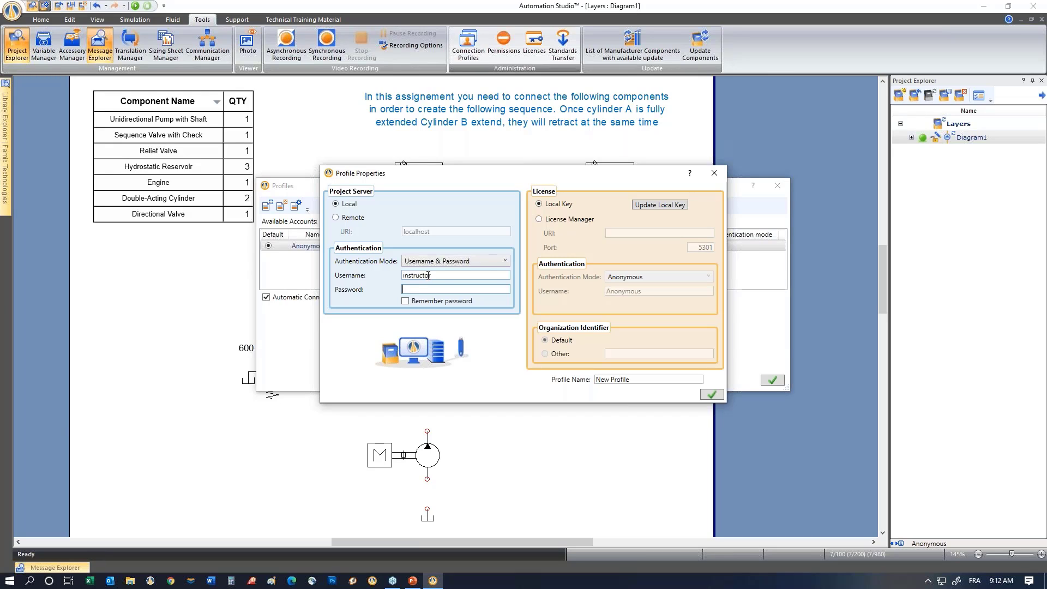
type("•••••••")
left_click_drag(489, 174, 454, 178)
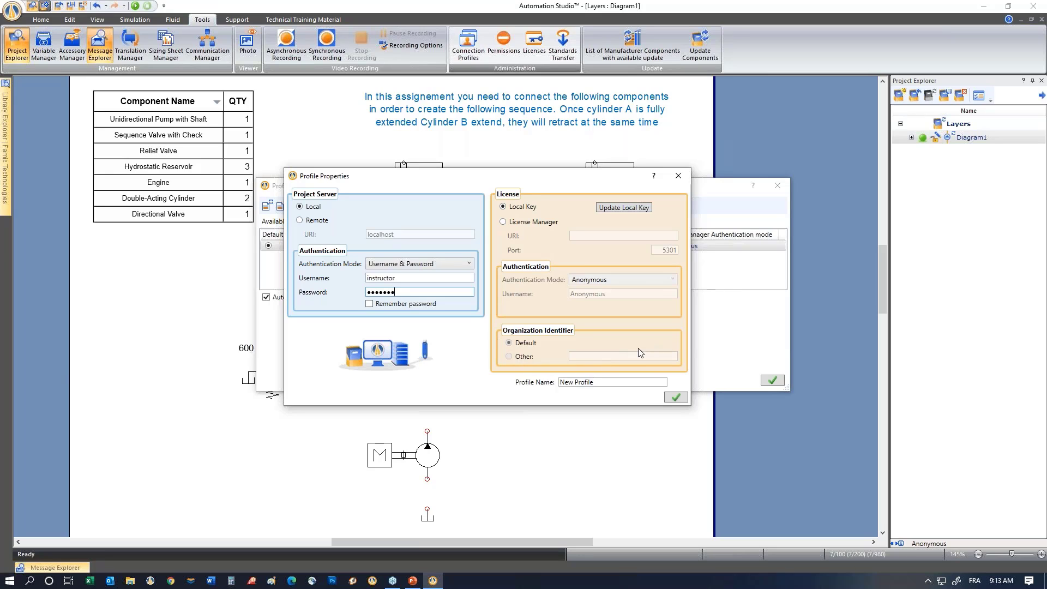
Switch the profile's license source to License Manager with URI famicdev3 and port 5305.
left_click(504, 222)
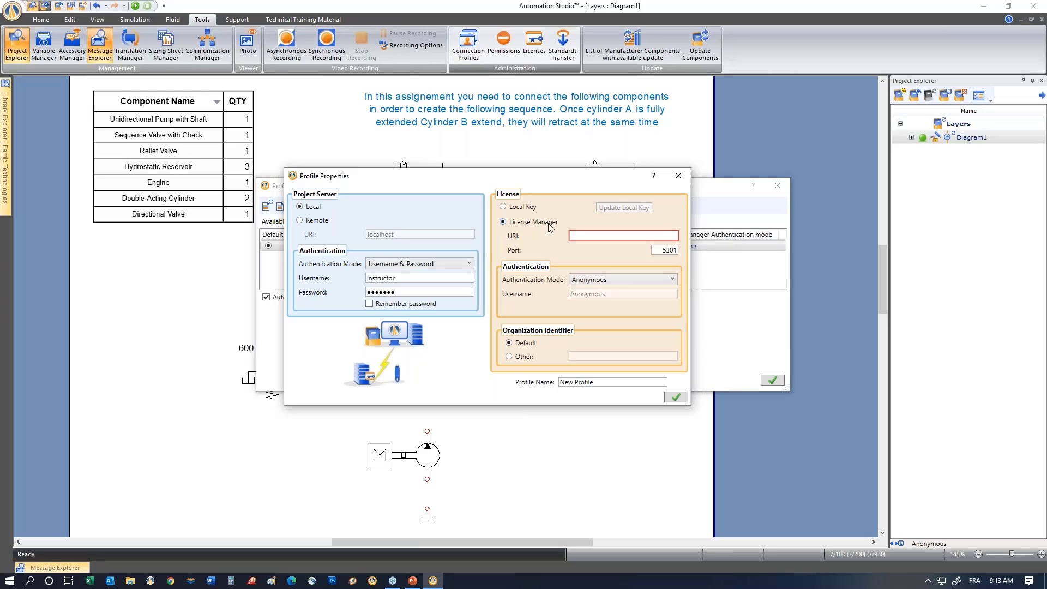
left_click(631, 235)
type("fa")
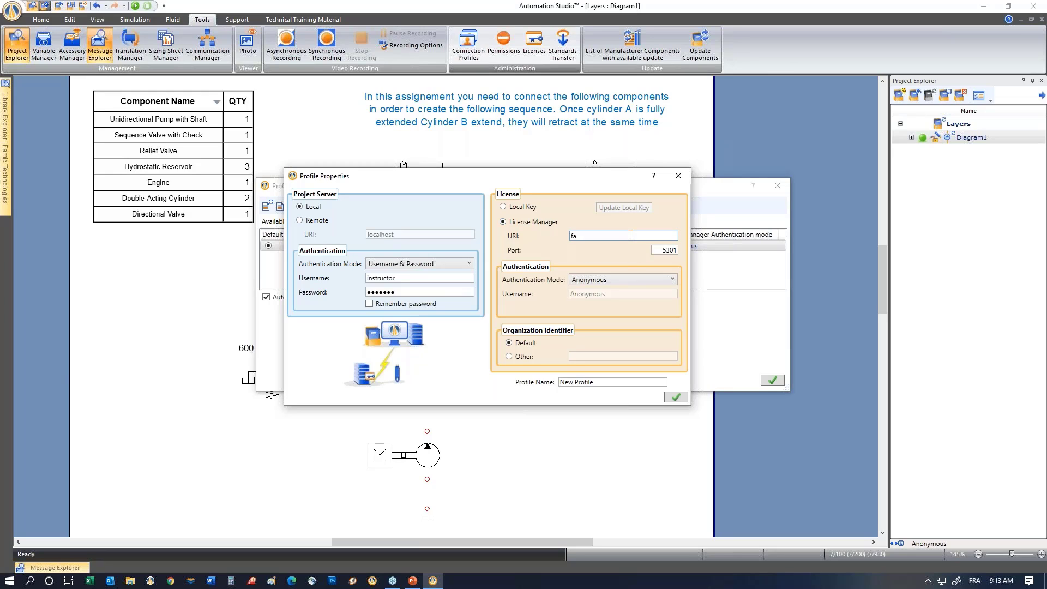
type("micdev3")
key("Tab")
key("BackSpace")
type("5")
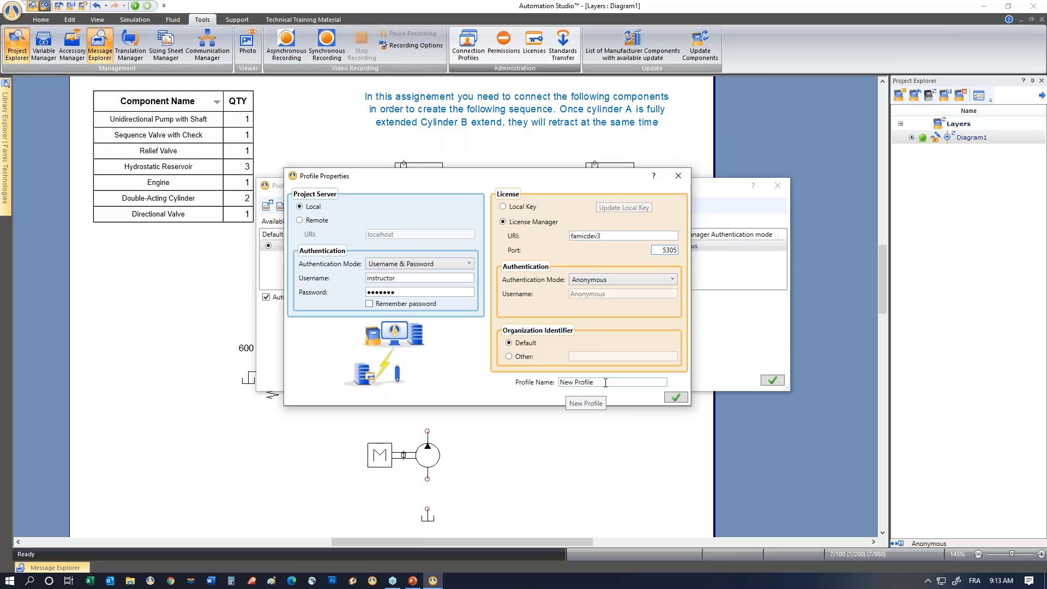
Name the connection profile Instructor and save it.
left_click_drag(600, 382, 554, 389)
type("Instructor")
left_click(677, 398)
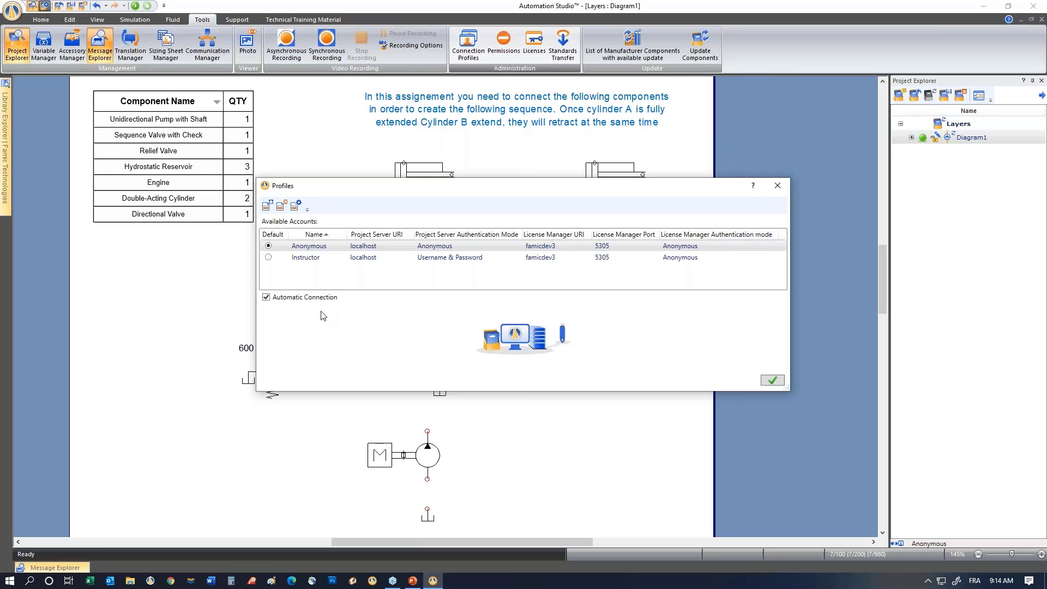
Turn off automatic connection, select the Instructor profile and confirm the connection profile settings.
left_click(267, 299)
left_click(313, 247)
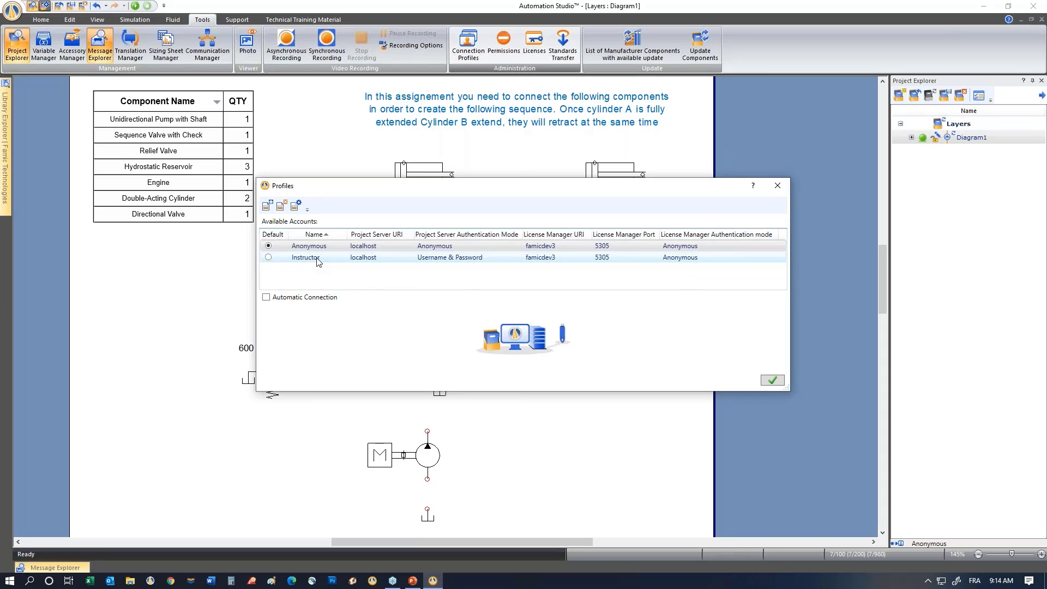
left_click(318, 258)
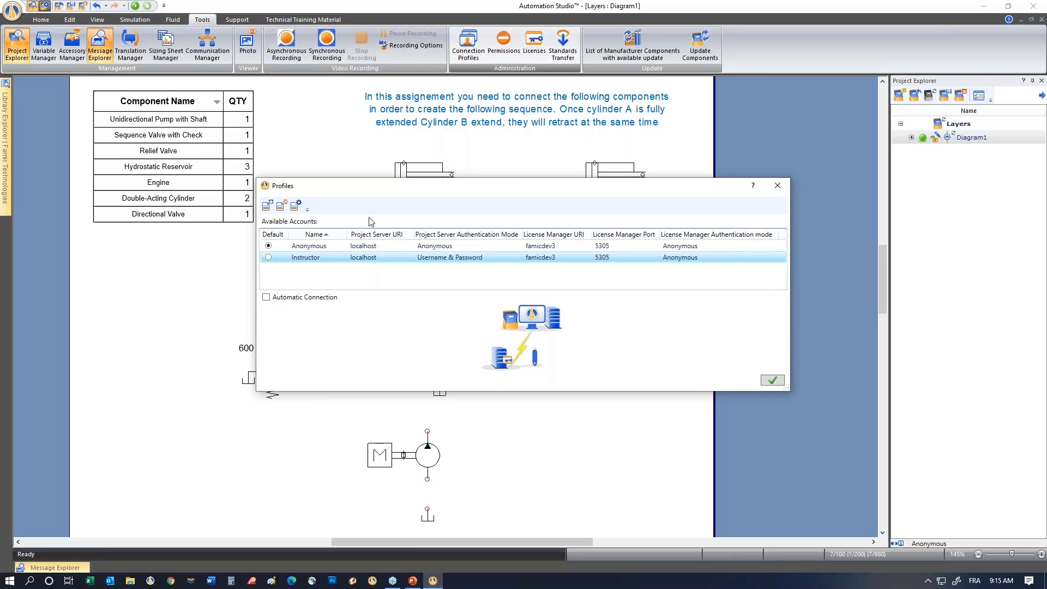
left_click(771, 380)
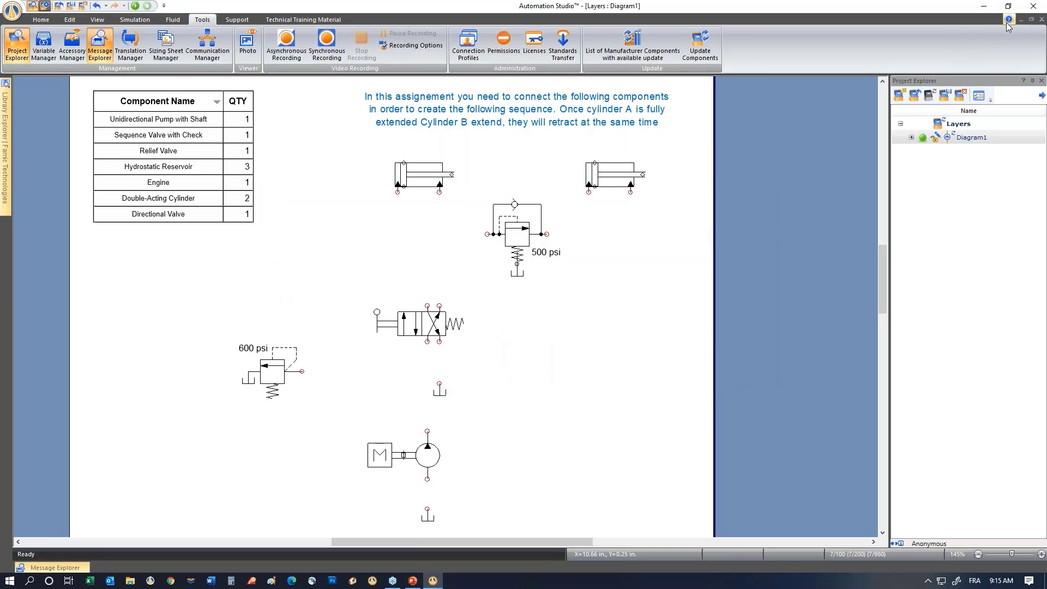
Close Automation Studio without saving the changes to Layers, and minimize the PowerPoint presentation to reach the desktop.
left_click(1035, 10)
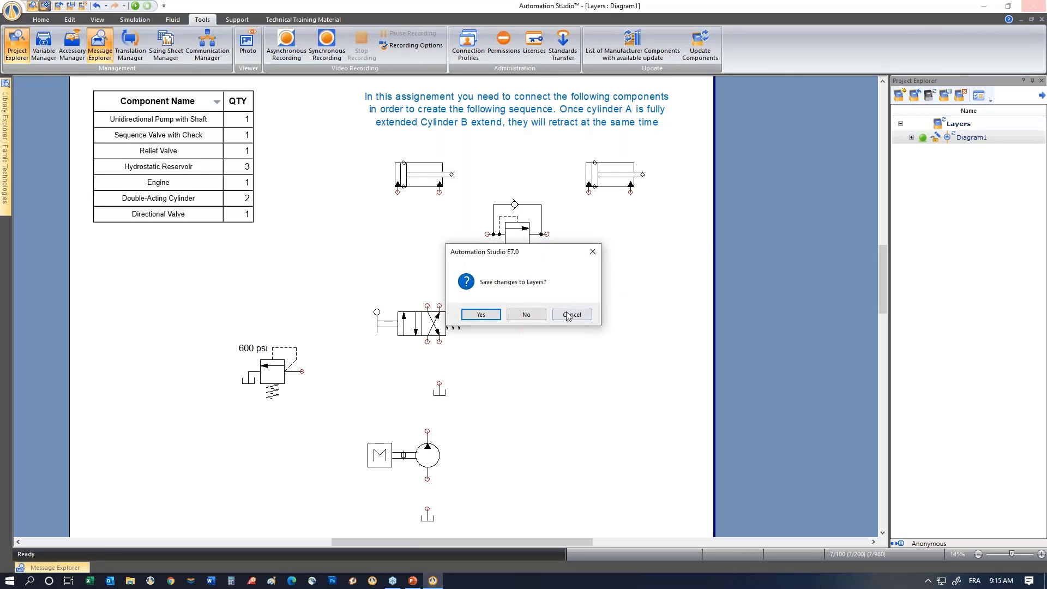
left_click(526, 318)
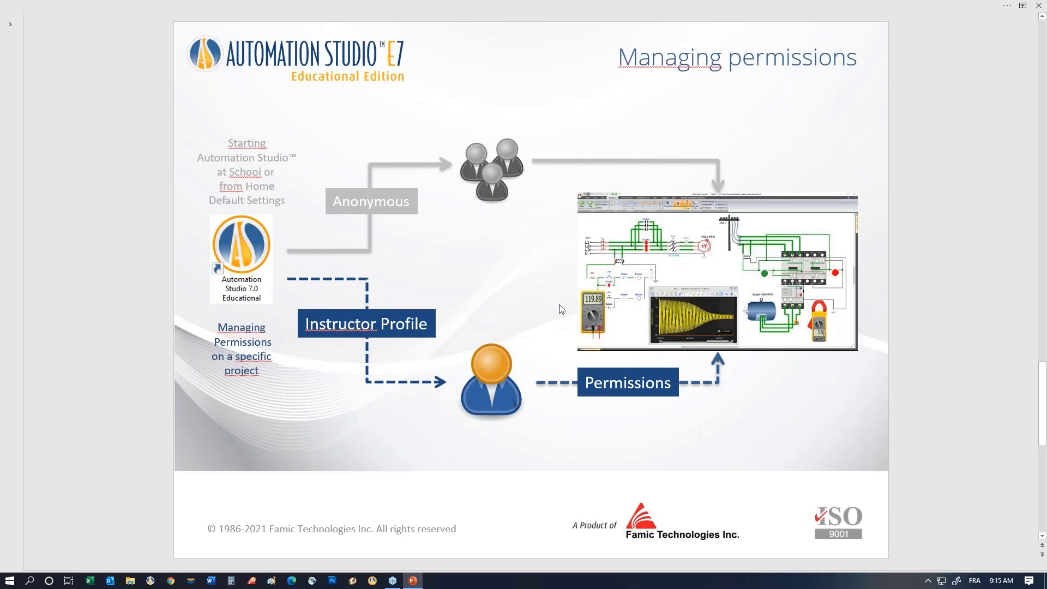
mouse_move(1010, 8)
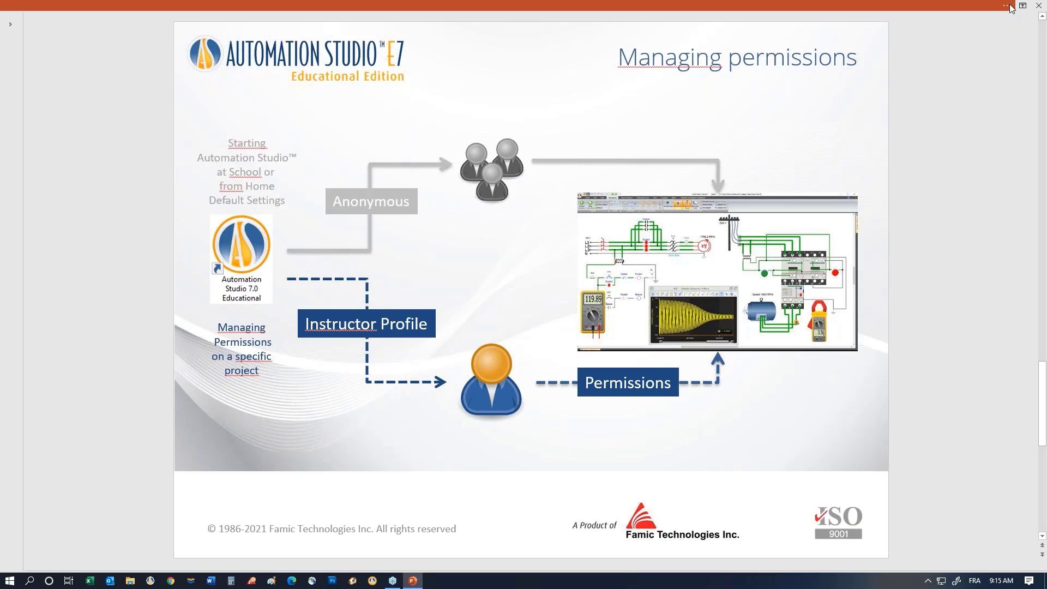
left_click(1039, 7)
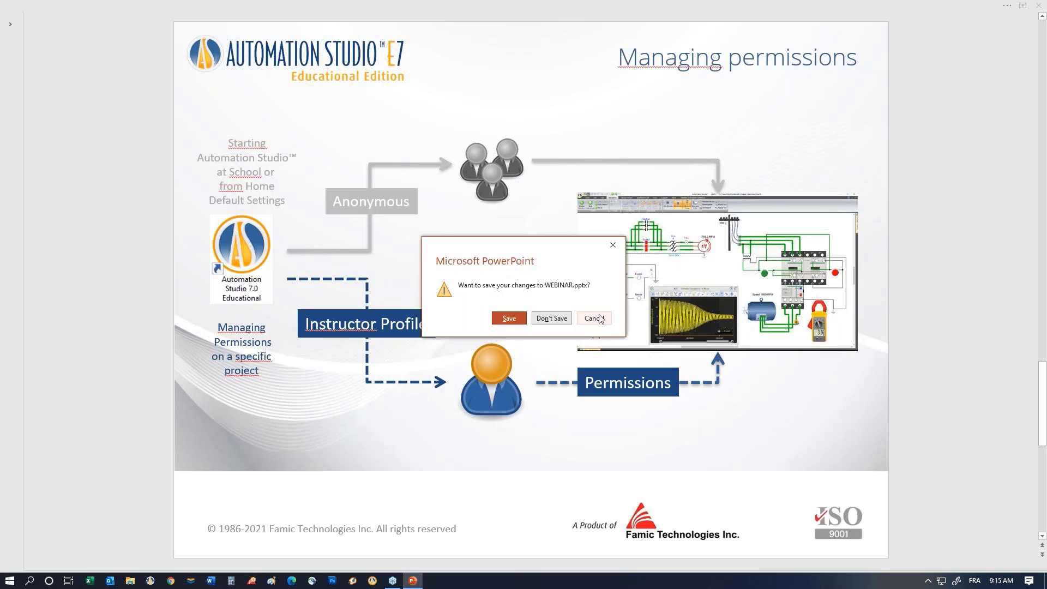
left_click(592, 318)
left_click(1005, 7)
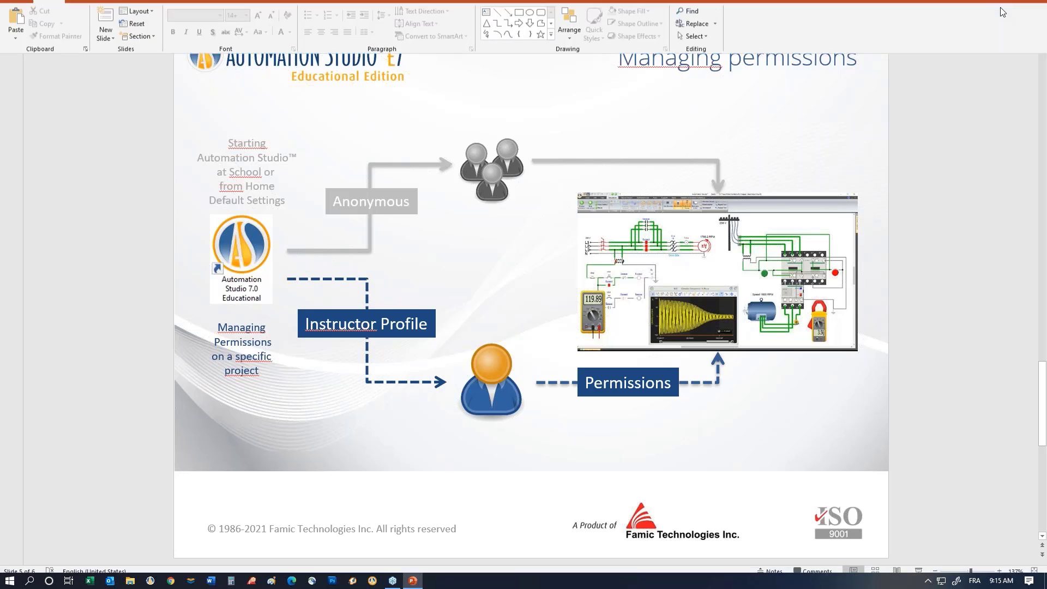
left_click(984, 8)
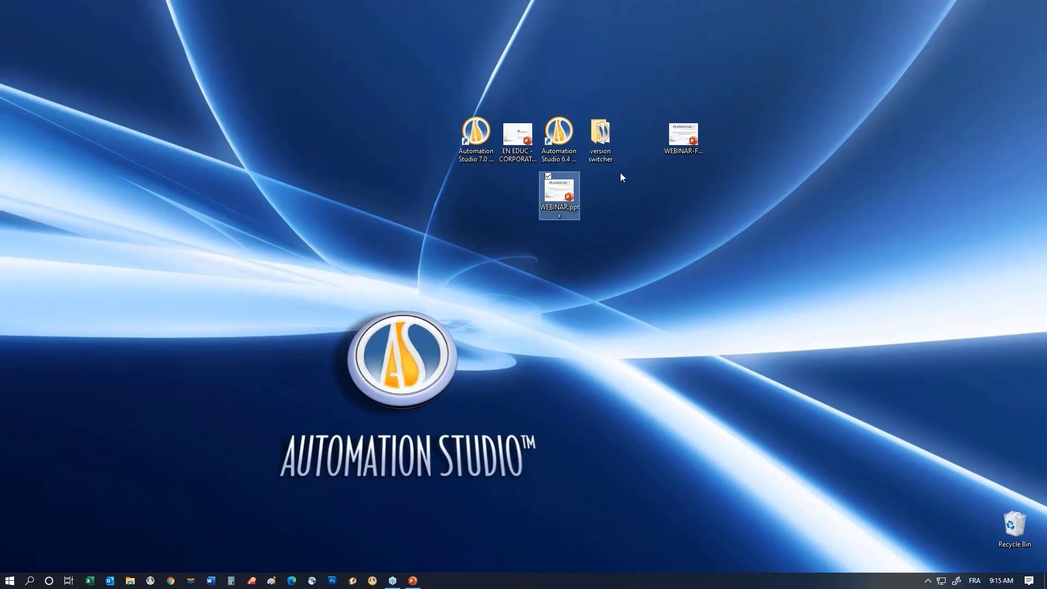
Start Automation Studio 7.0 from the desktop and connect with the Instructor profile, entering the account password.
double_click(476, 134)
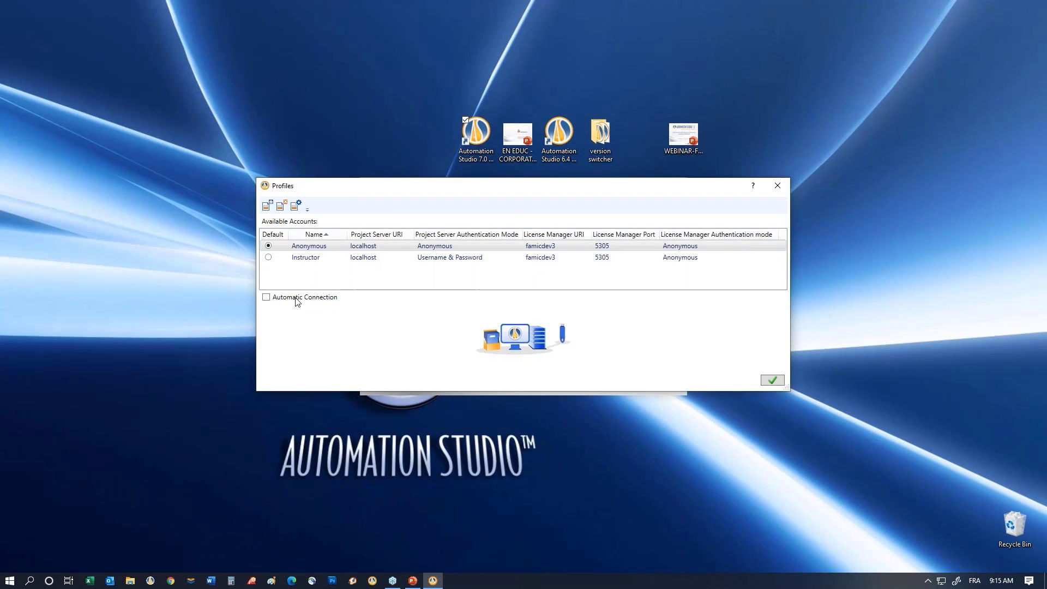
left_click(304, 258)
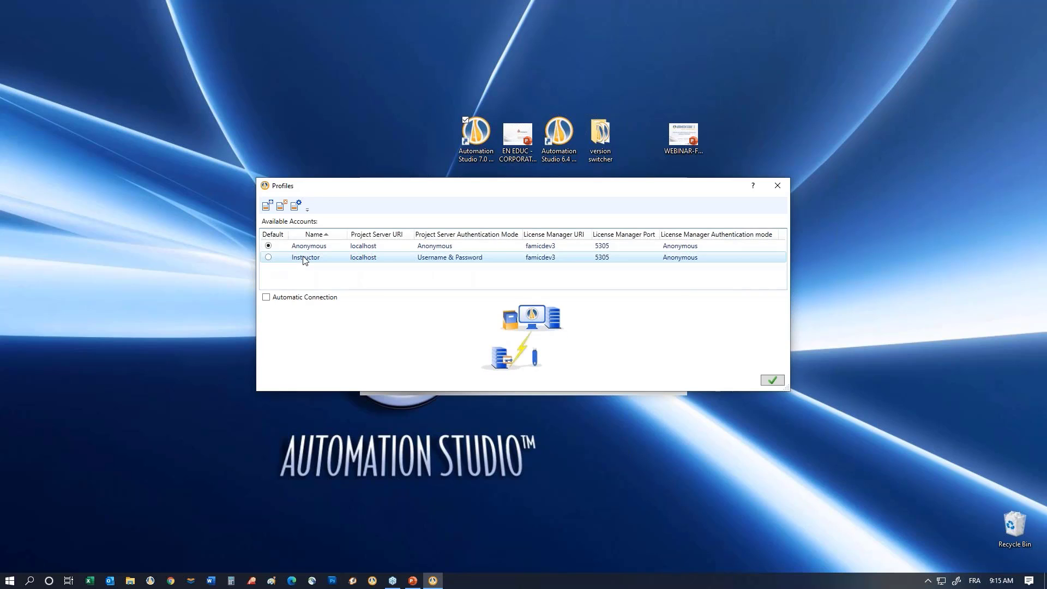
left_click(268, 260)
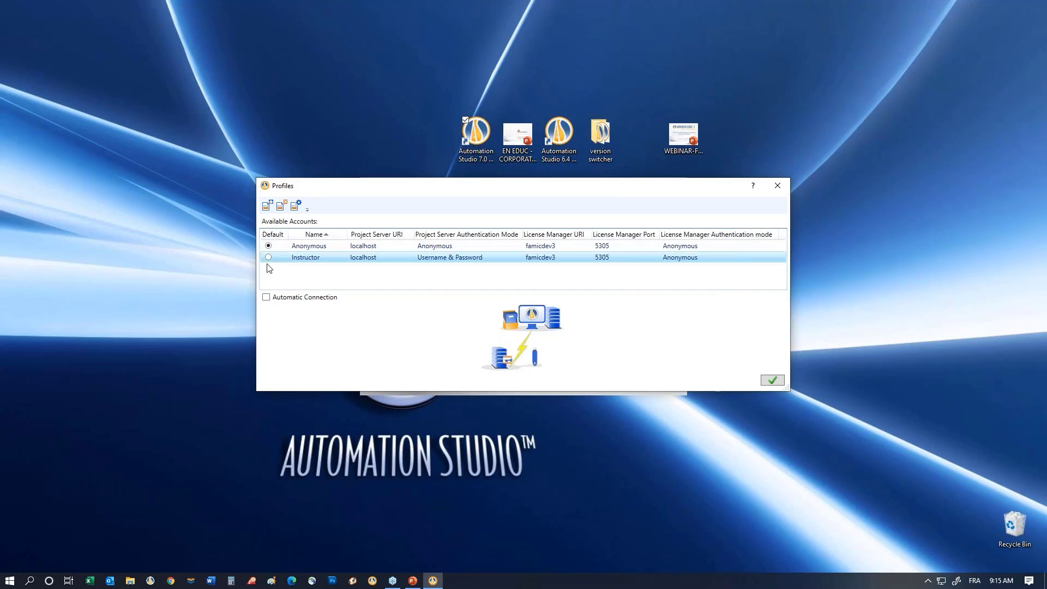
left_click(268, 246)
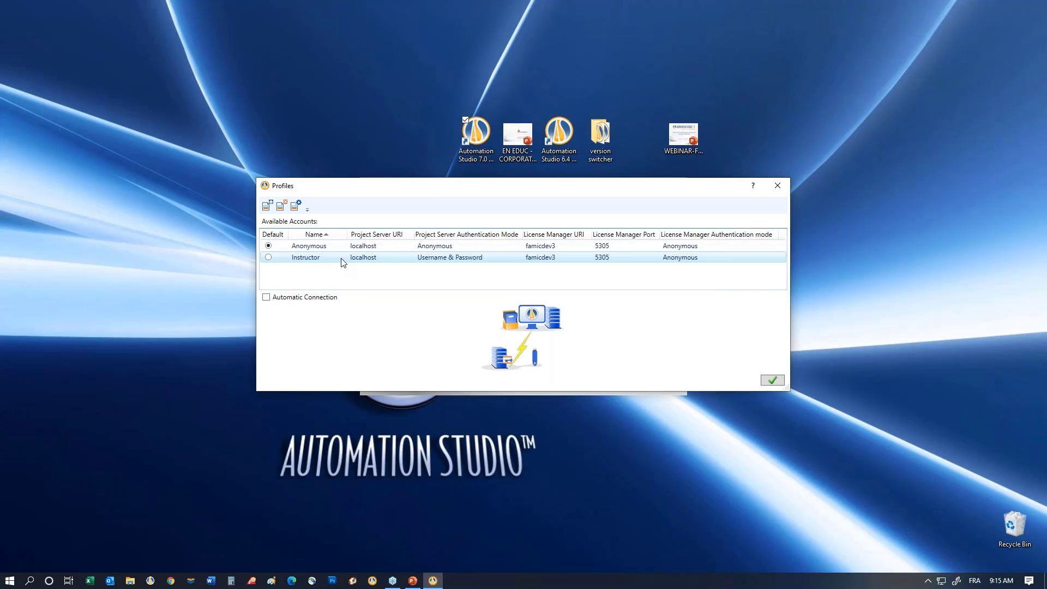
left_click(336, 247)
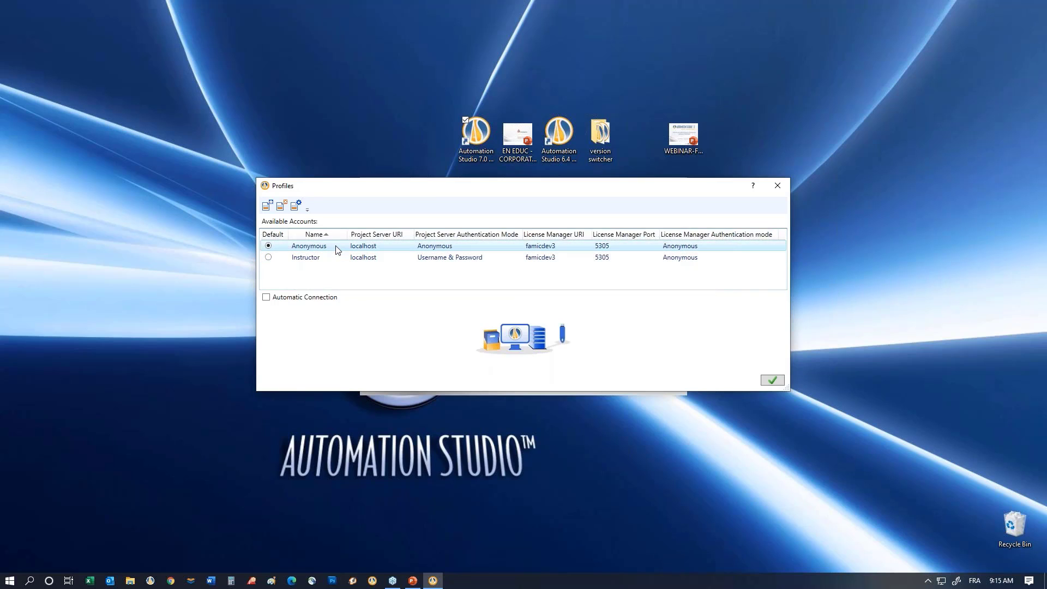
left_click(330, 259)
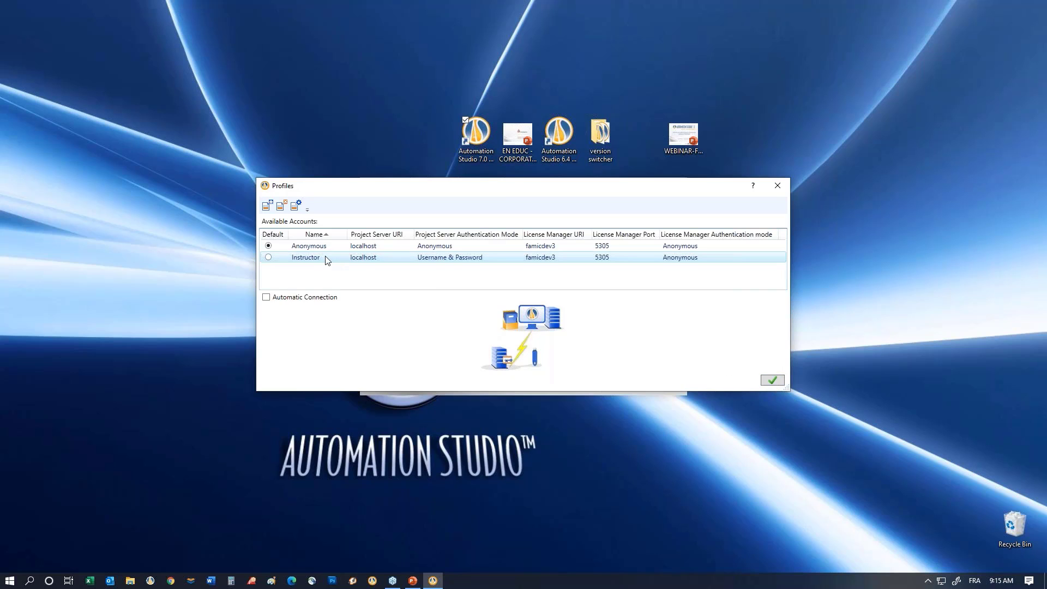
double_click(325, 257)
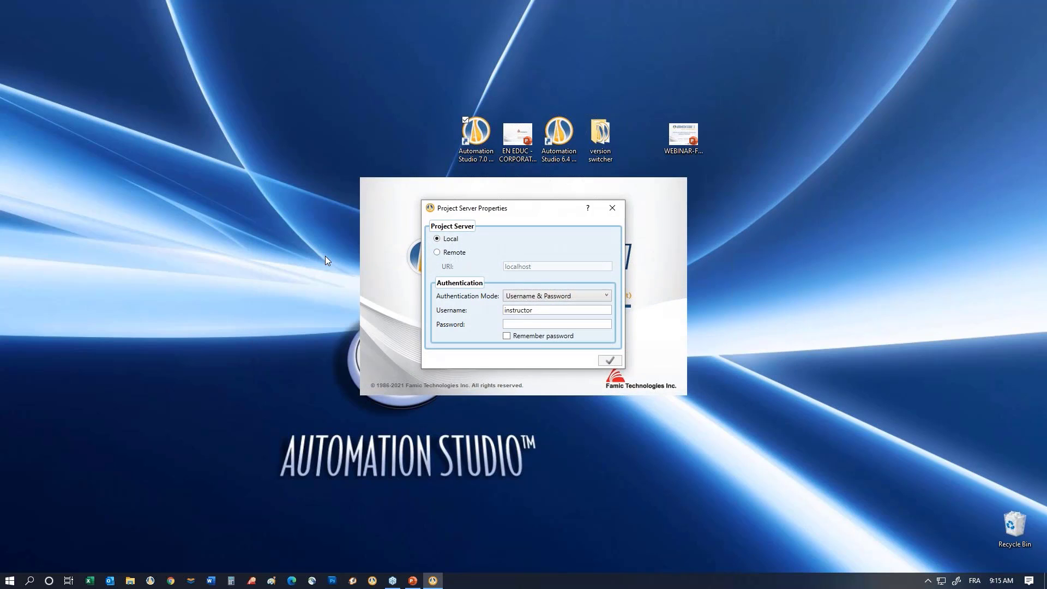
left_click(548, 327)
type("•••••••")
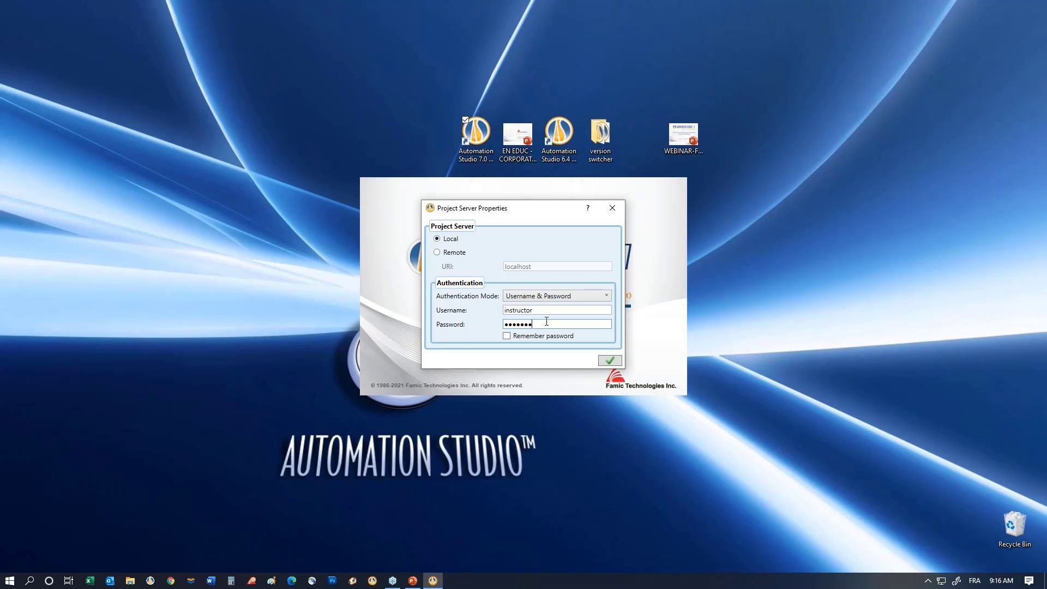
left_click(610, 361)
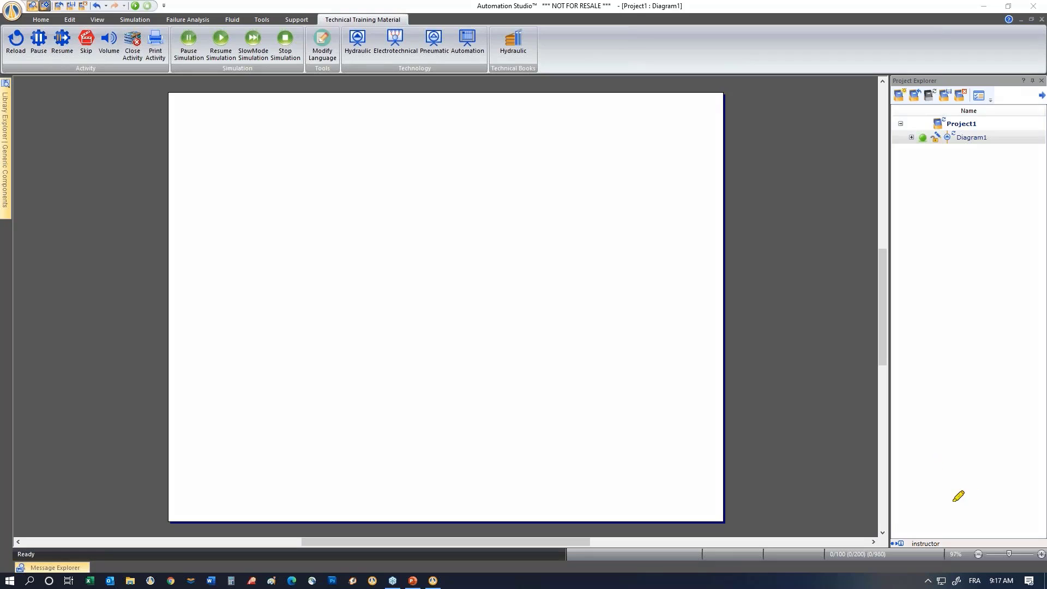
mouse_move(900, 518)
left_mouse_down()
mouse_move(879, 533)
mouse_move(950, 516)
mouse_move(884, 546)
left_mouse_up()
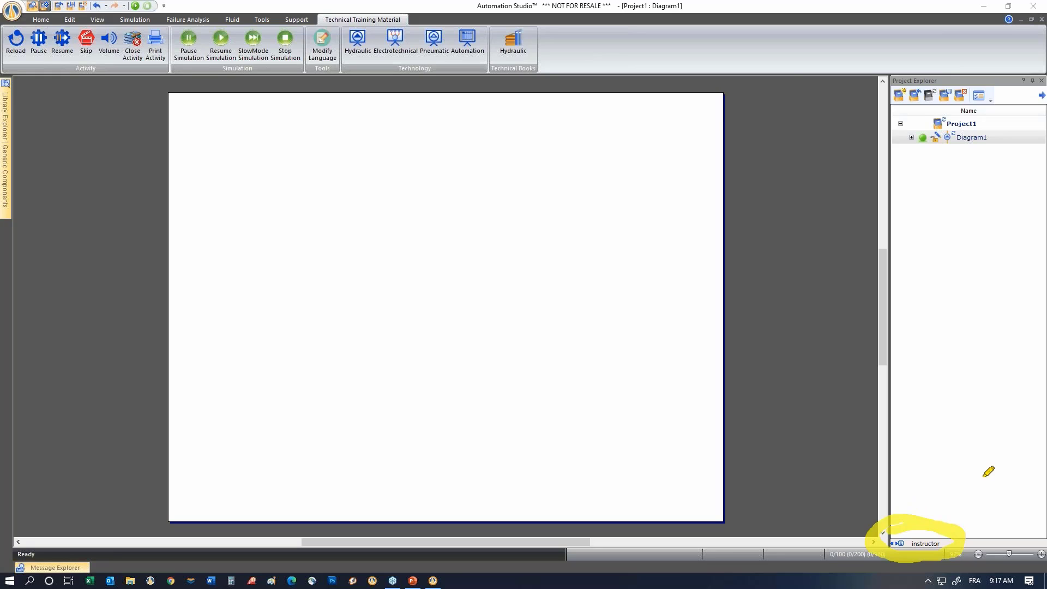
left_click(710, 326)
left_click(609, 220)
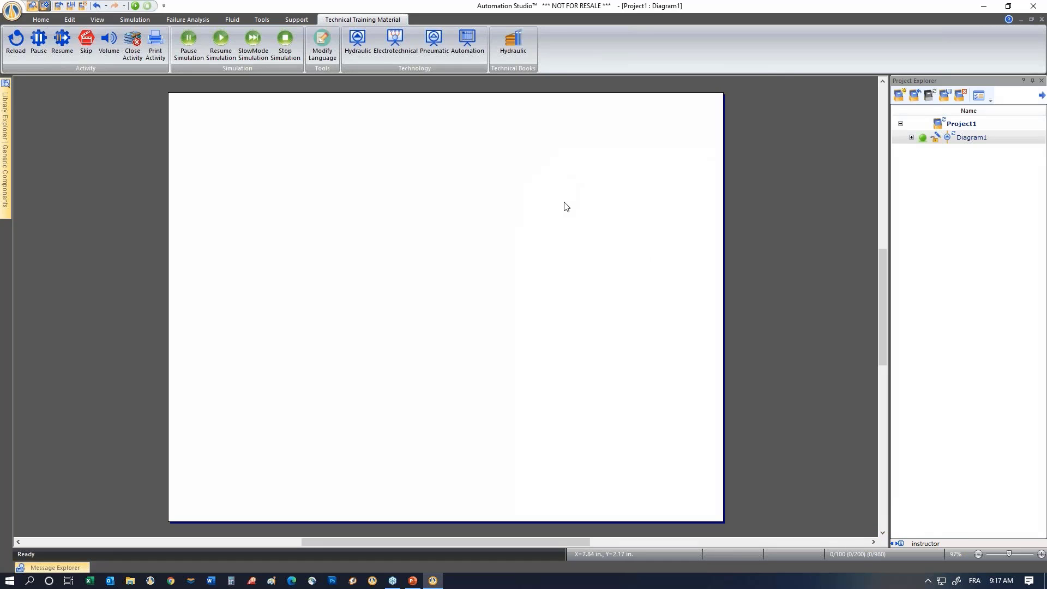
Try to open the permission settings for the unsaved Project1.
left_click(262, 20)
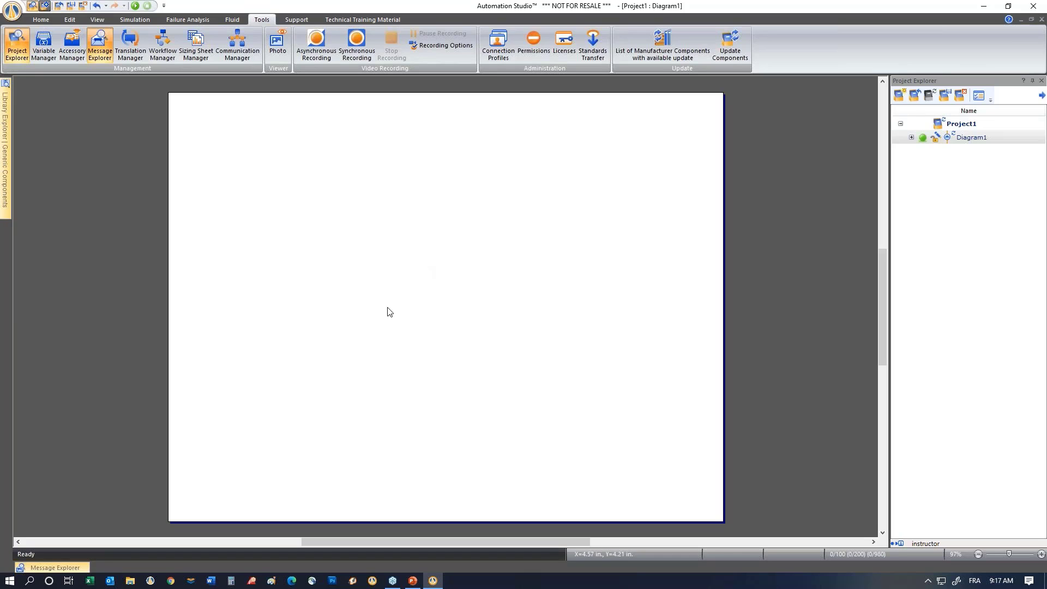
left_click(531, 49)
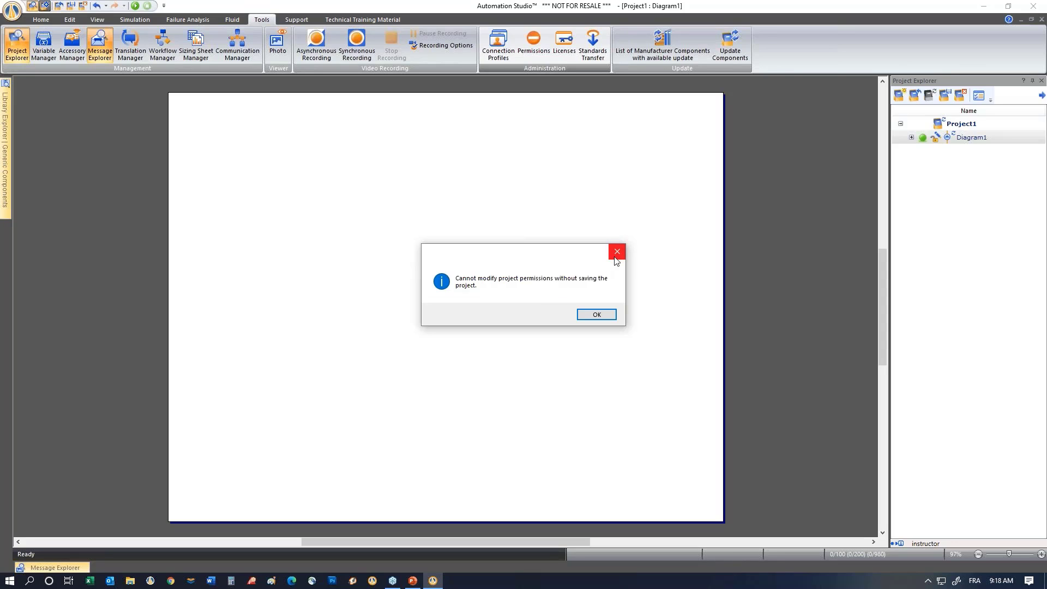
left_click(594, 315)
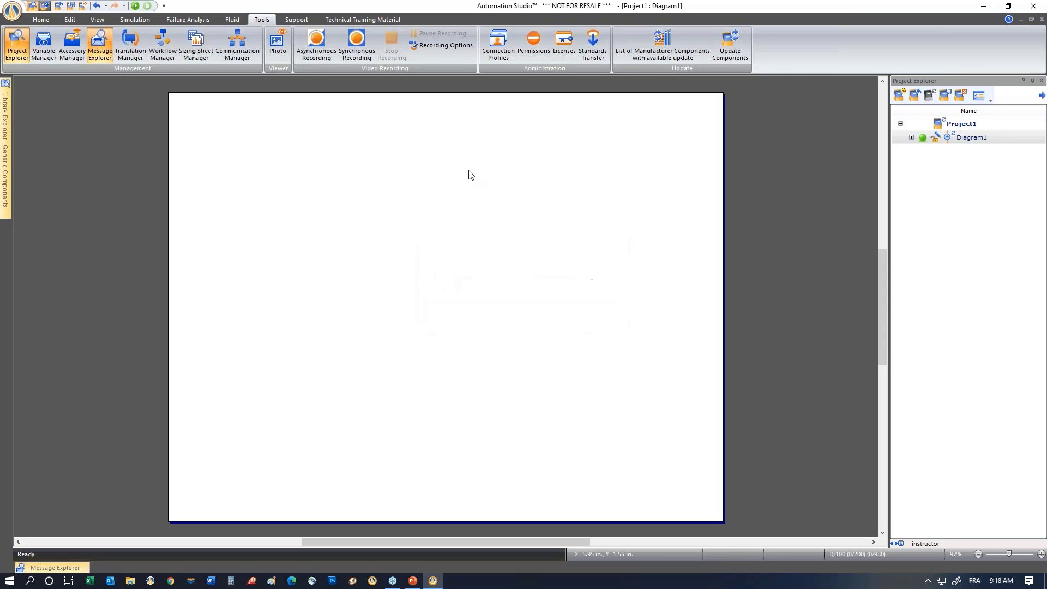
Save the project in the Permission Webinar folder under the name Lab5.
left_click(13, 11)
mouse_move(36, 39)
left_click(143, 63)
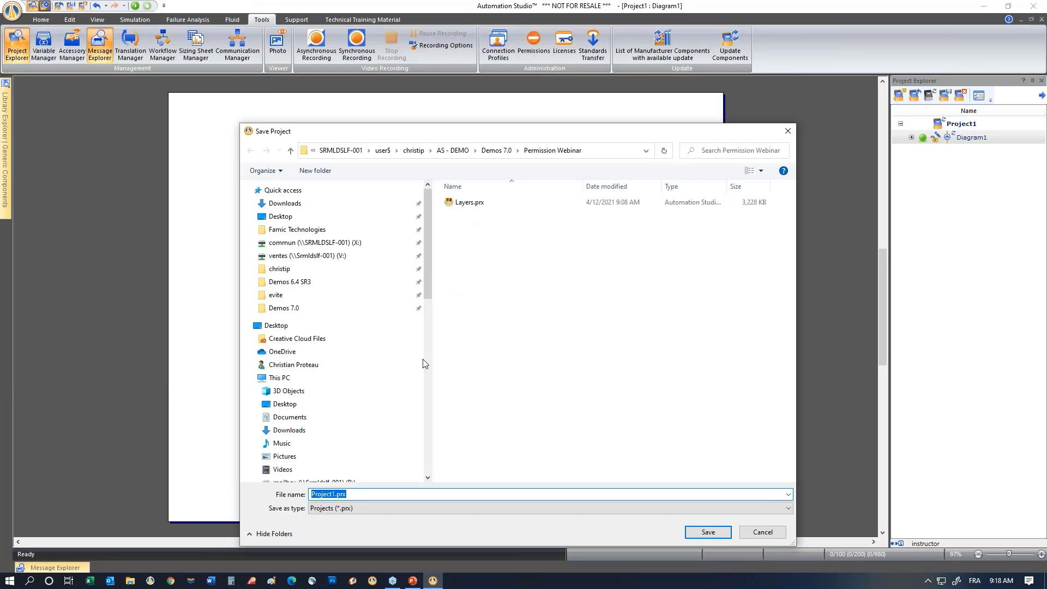
left_click(331, 494)
double_click(335, 494)
type("Lab5")
key("Return")
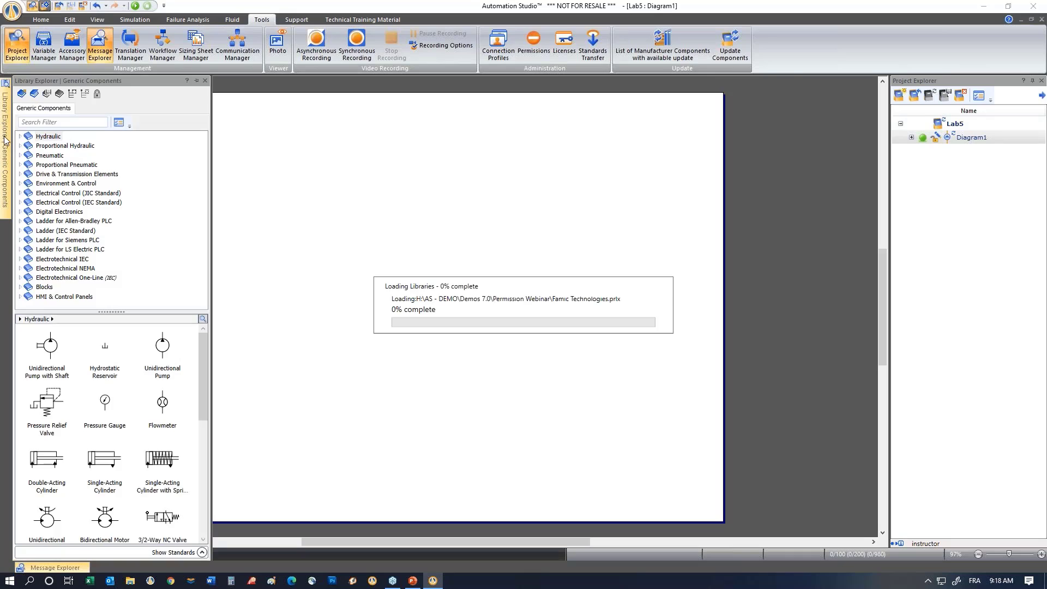
Keep the component library open and place a hydrostatic reservoir, a unidirectional pump with shaft above it, and an engine coupled to the pump shaft.
mouse_move(5, 119)
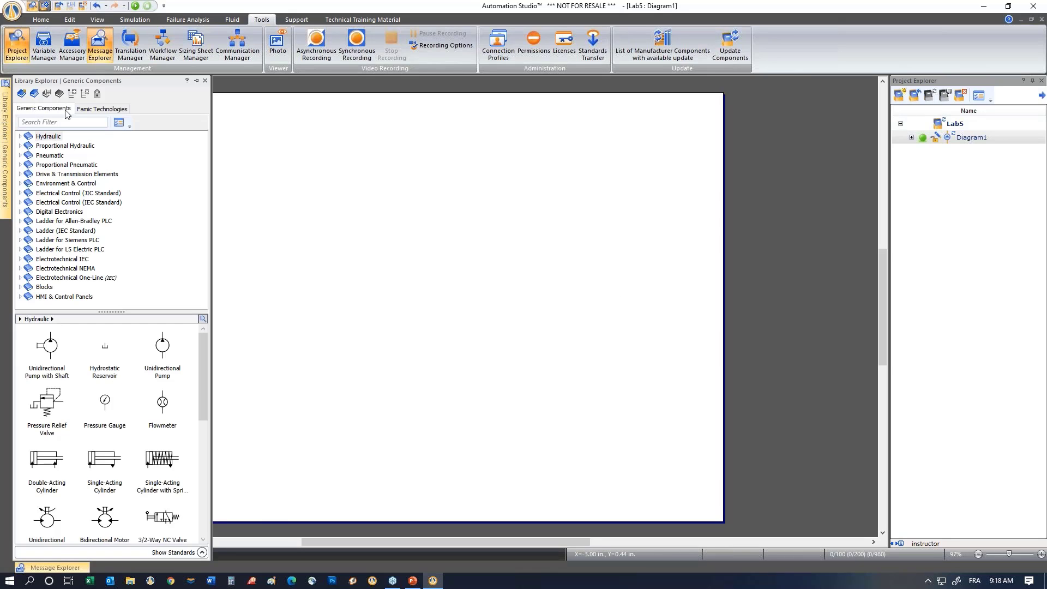
left_click(183, 81)
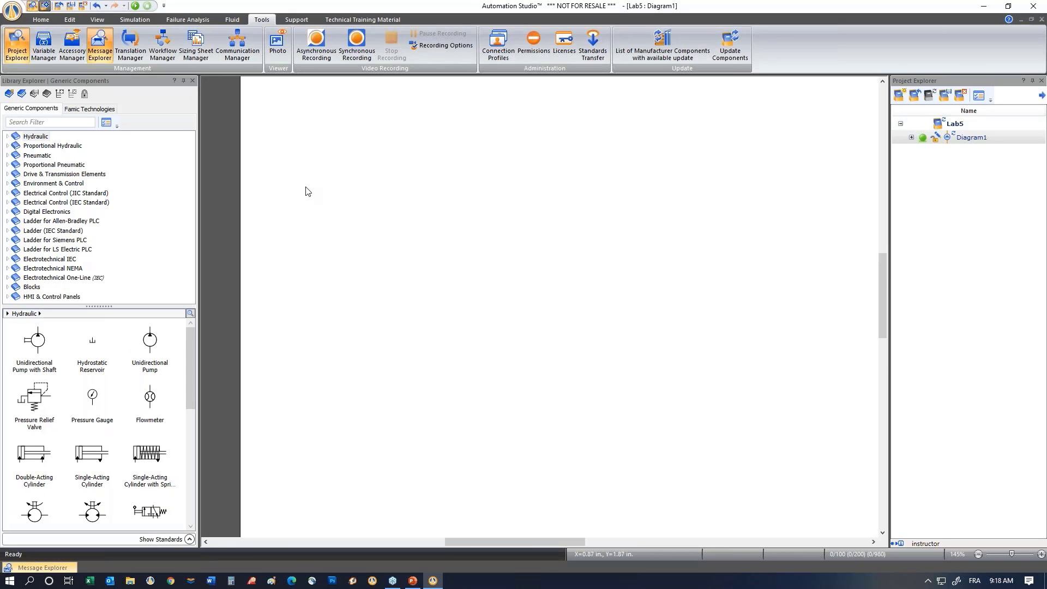
scroll(304, 193, "up", 3)
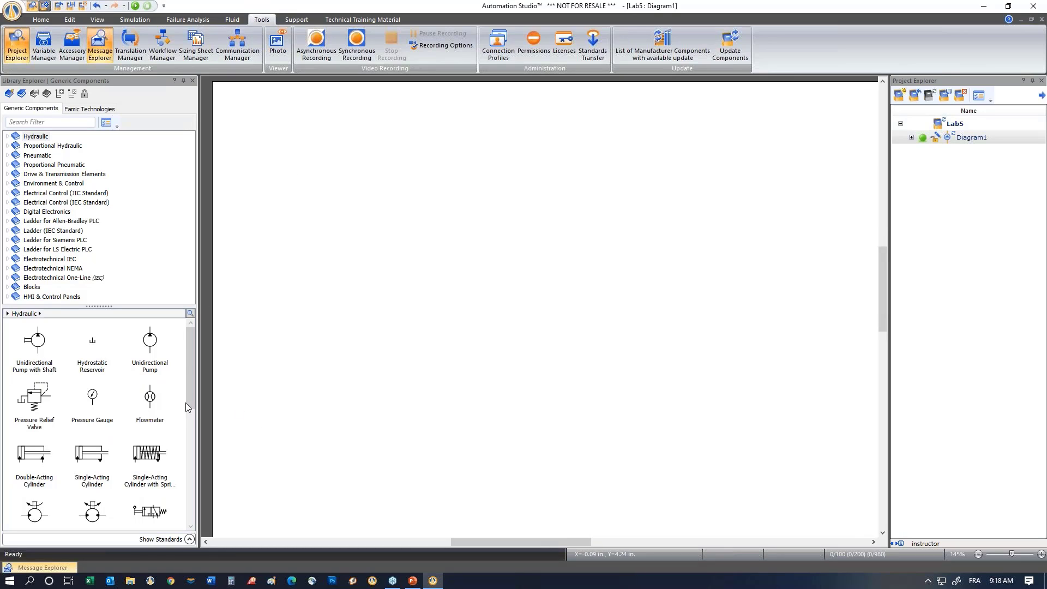
left_click_drag(95, 343, 407, 461)
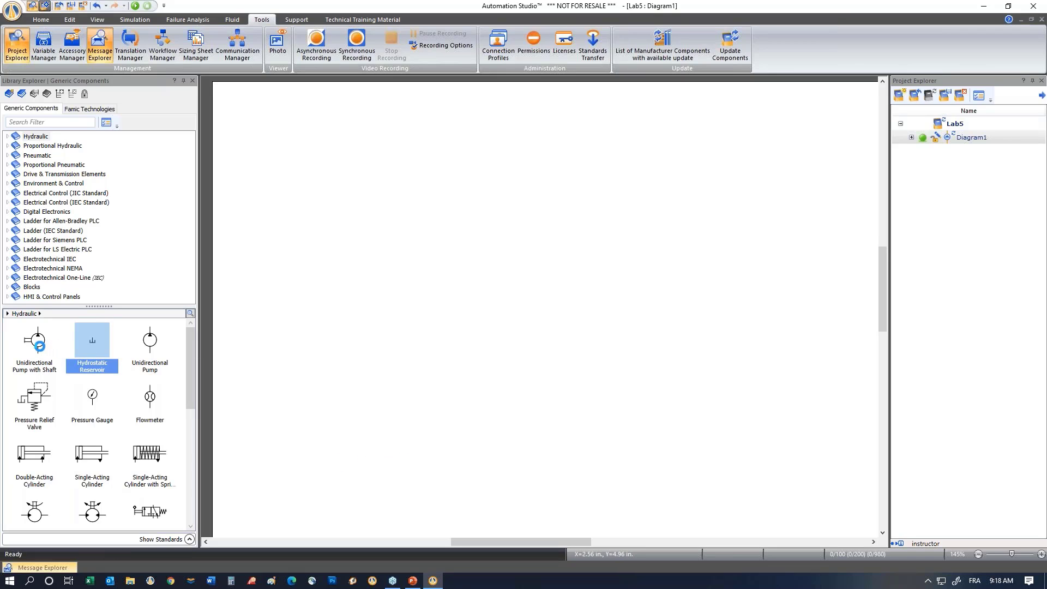
left_click_drag(38, 344, 401, 403)
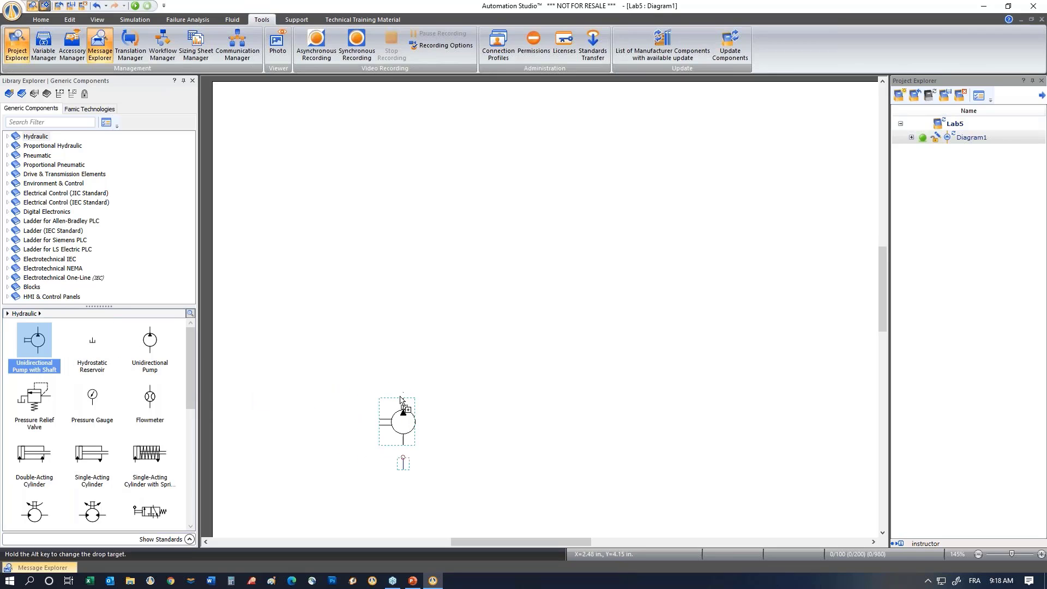
left_click(57, 174)
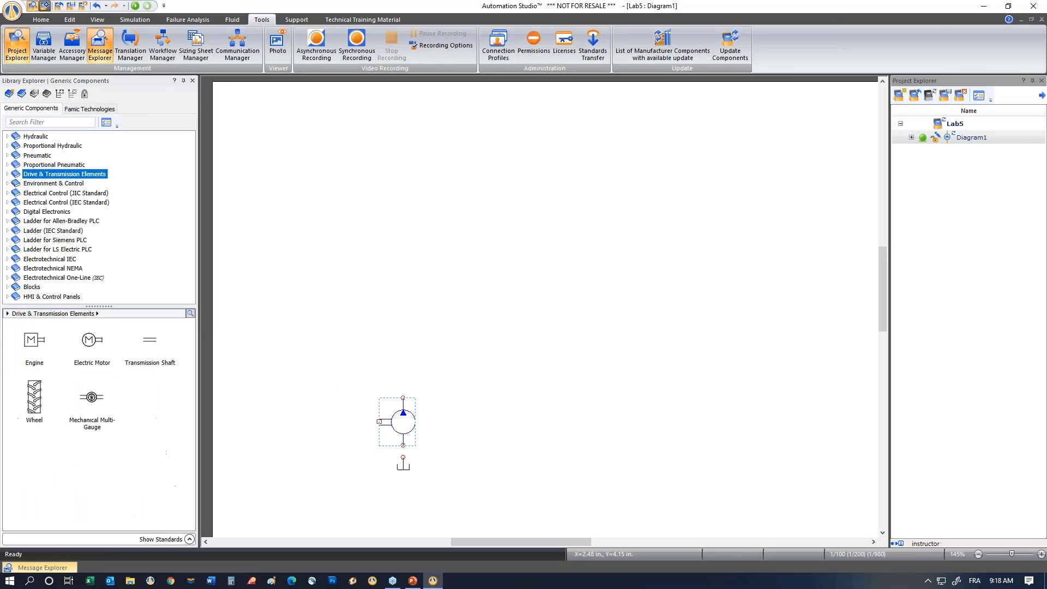
left_click_drag(34, 341, 363, 411)
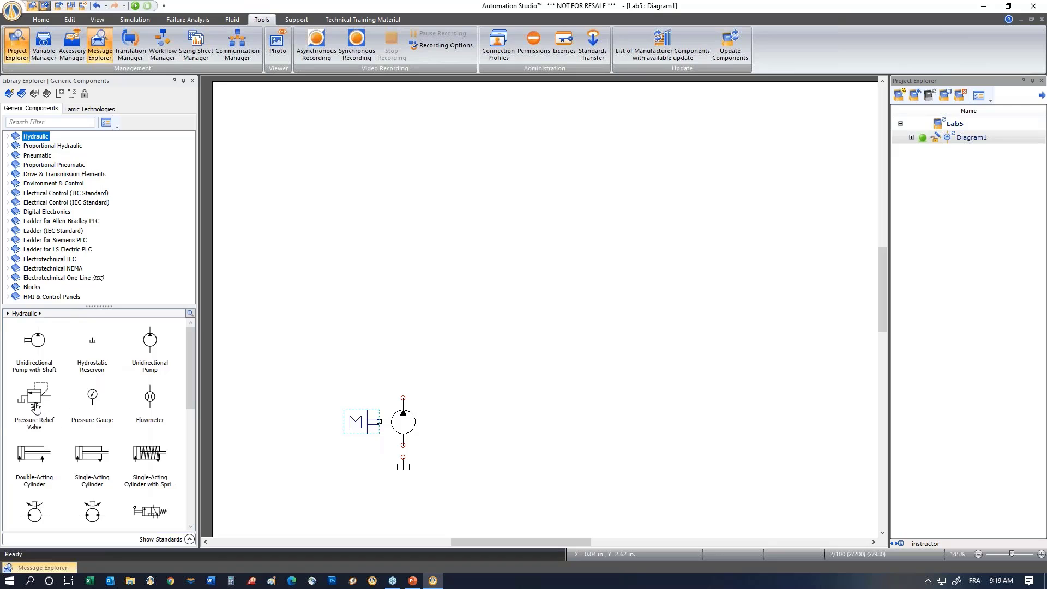
Place a pressure relief valve, a double-acting cylinder near the sheet's upper edge and a 4/2-way NO valve below the cylinder.
left_click_drag(34, 404, 290, 294)
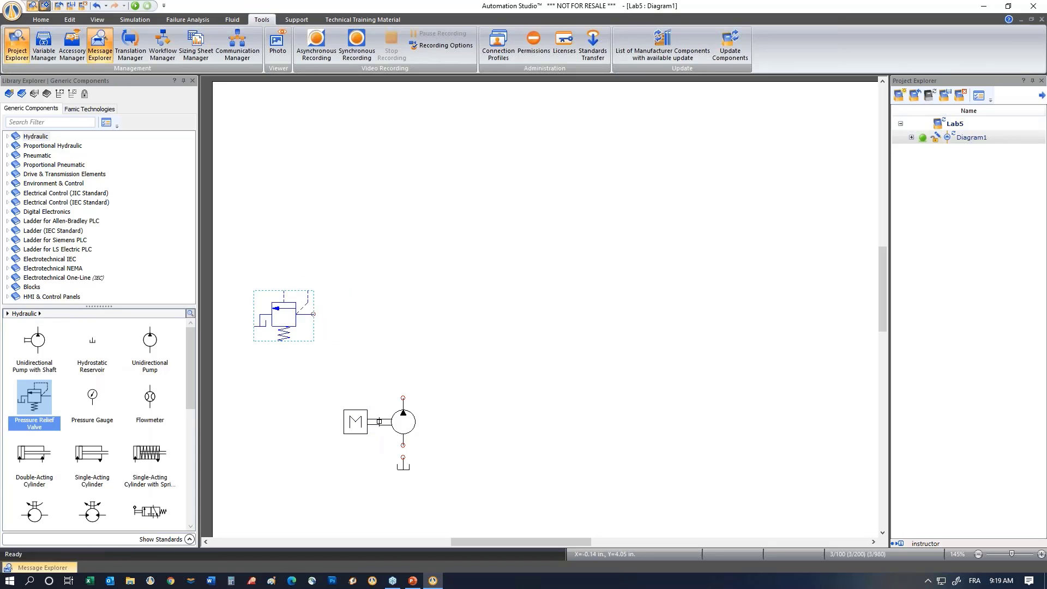
left_click_drag(34, 456, 418, 121)
scroll(189, 387, "down", 2)
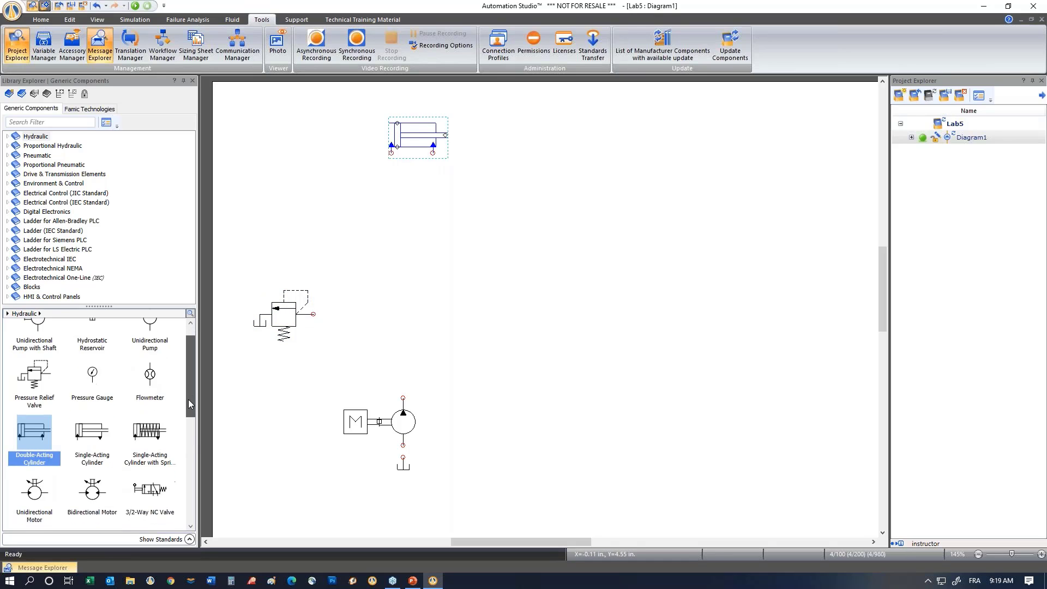
left_click_drag(33, 445, 414, 221)
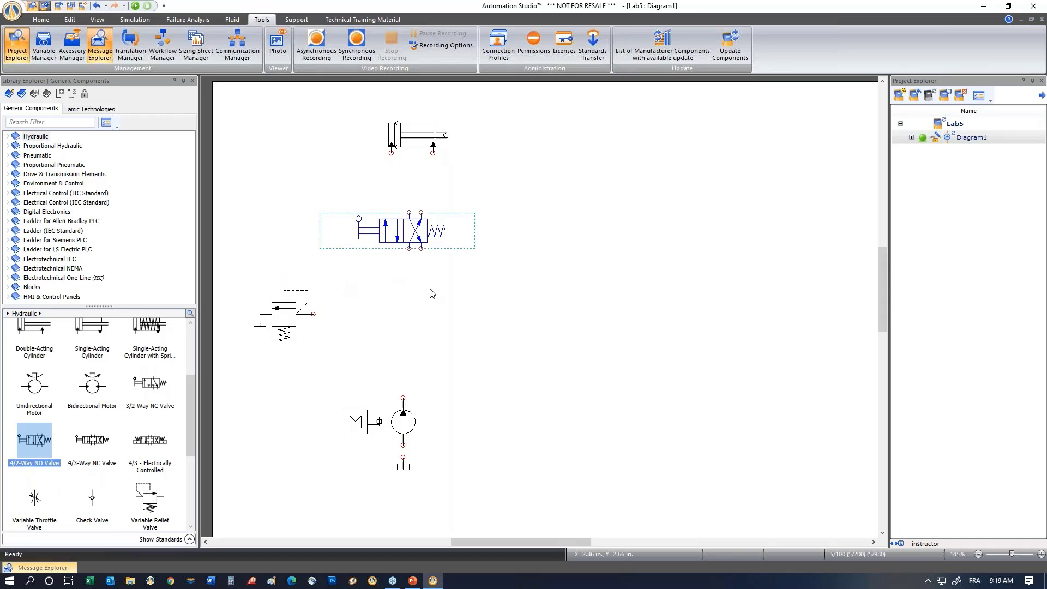
left_click(474, 315)
Connect both cylinder ports to the upper ports of the 4/2-way valve and the pump outlet to the valve's supply port.
left_click(391, 152)
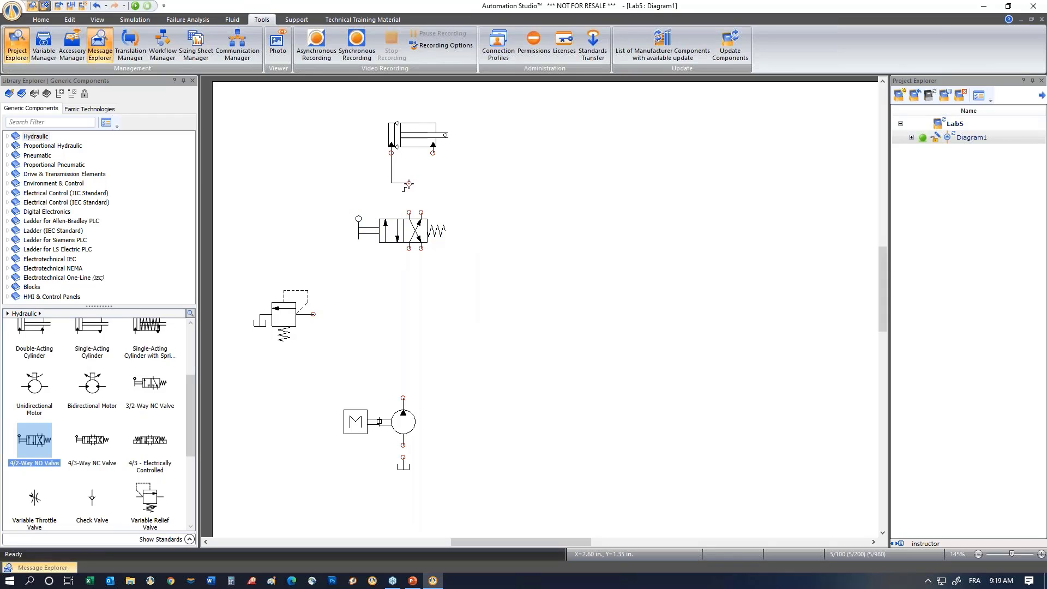
left_click(409, 212)
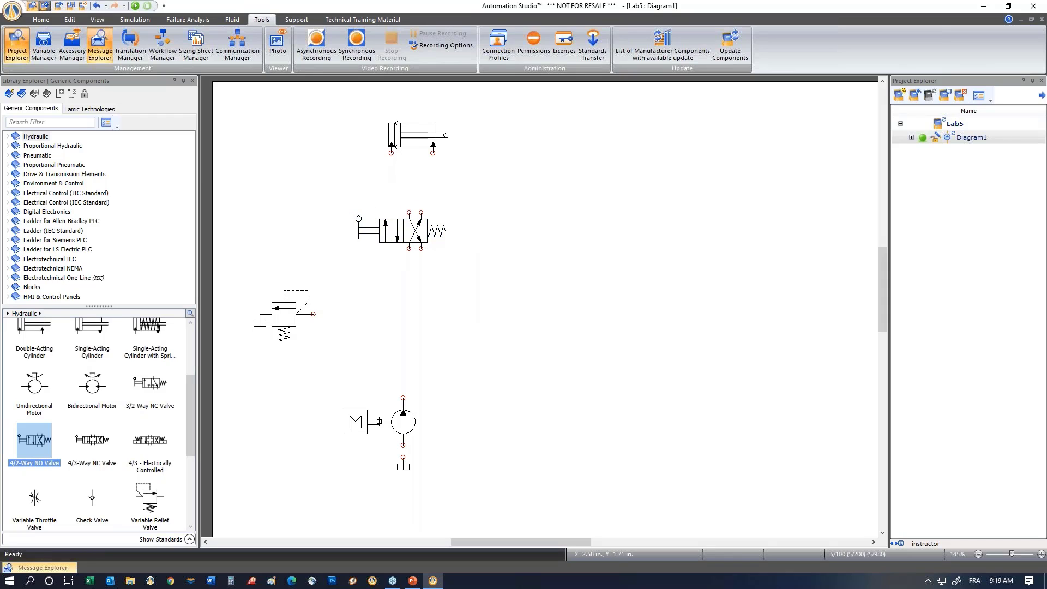
left_click(433, 153)
left_click(421, 212)
left_click(403, 398)
Shift the engine and pump to straighten the supply line, and align the reservoir beneath the pump with a line to its inlet.
left_click_drag(324, 399, 457, 458)
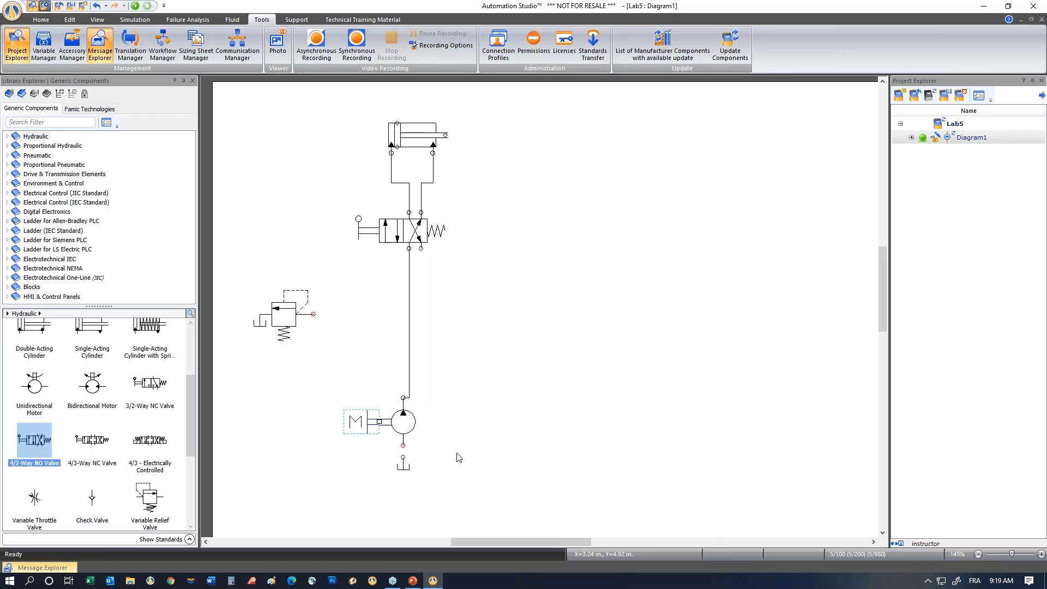
key("Right")
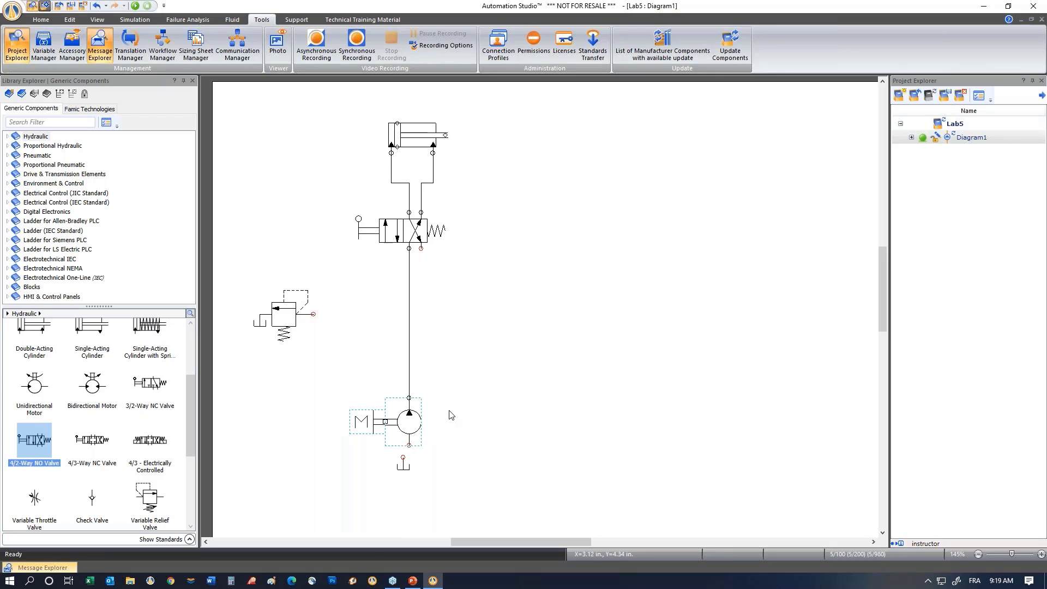
left_click(448, 411)
left_click_drag(403, 469, 410, 492)
Connect the relief valve to the supply line and run the 4/2-way valve's return line to a second reservoir.
left_click_drag(314, 315, 408, 315)
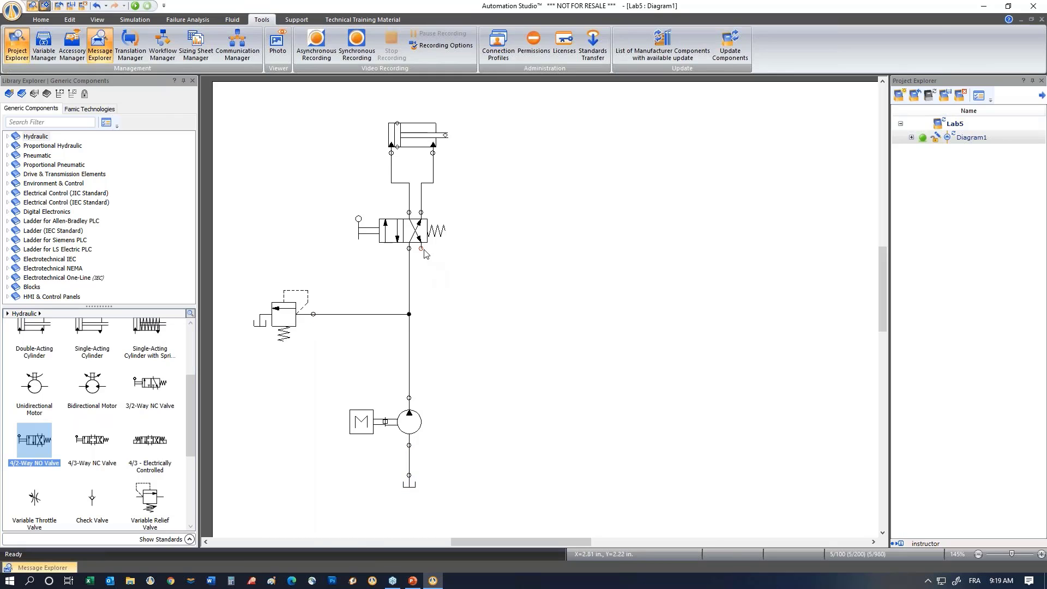
left_click_drag(421, 248, 438, 485)
left_click(473, 318)
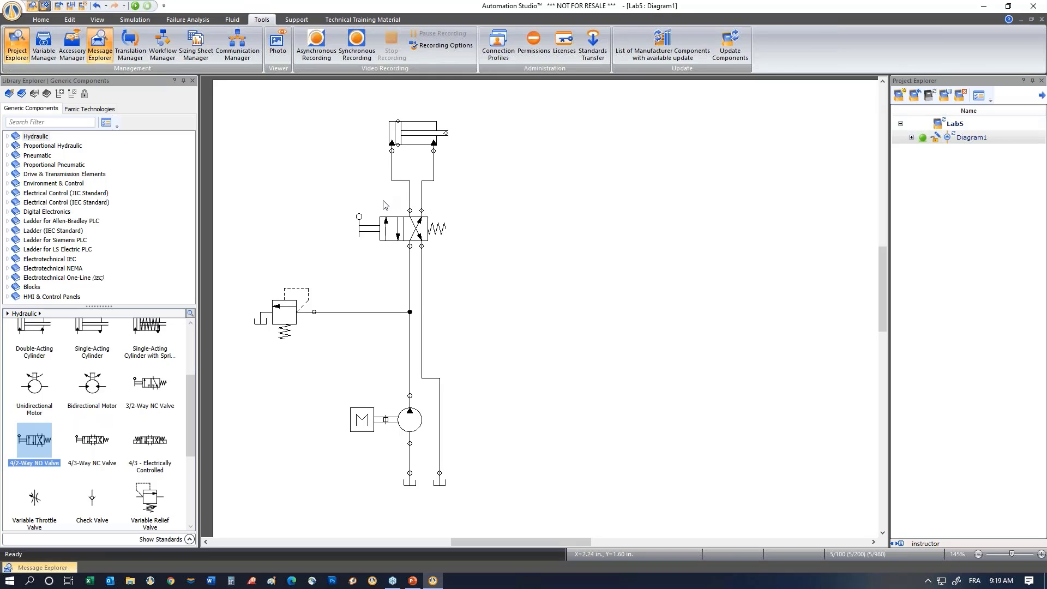
Set the double-acting cylinder's inclination to 90 deg and its external load to 15000 lb.
double_click(410, 135)
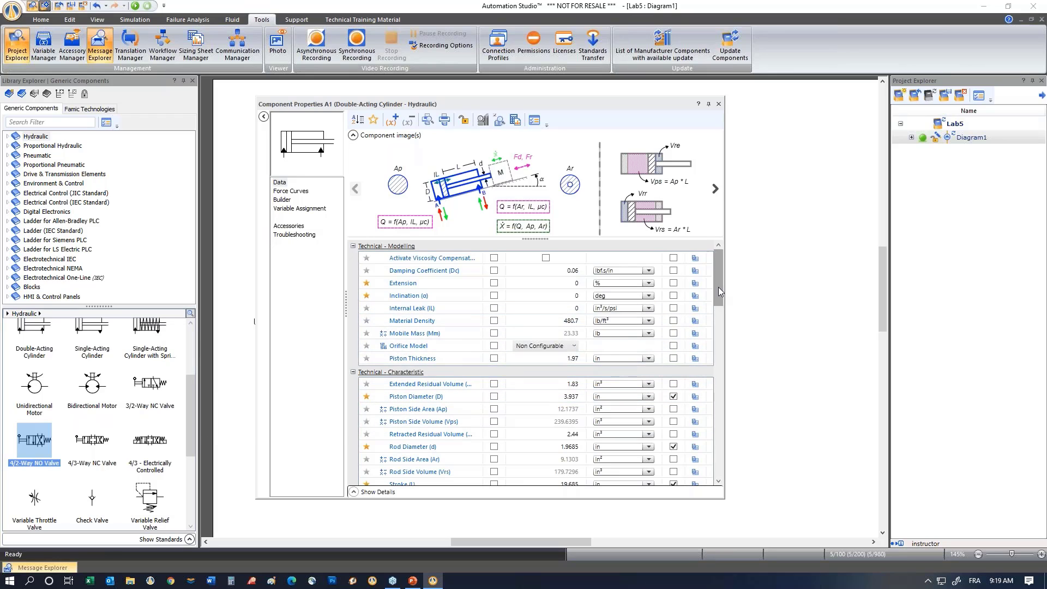
left_click(568, 296)
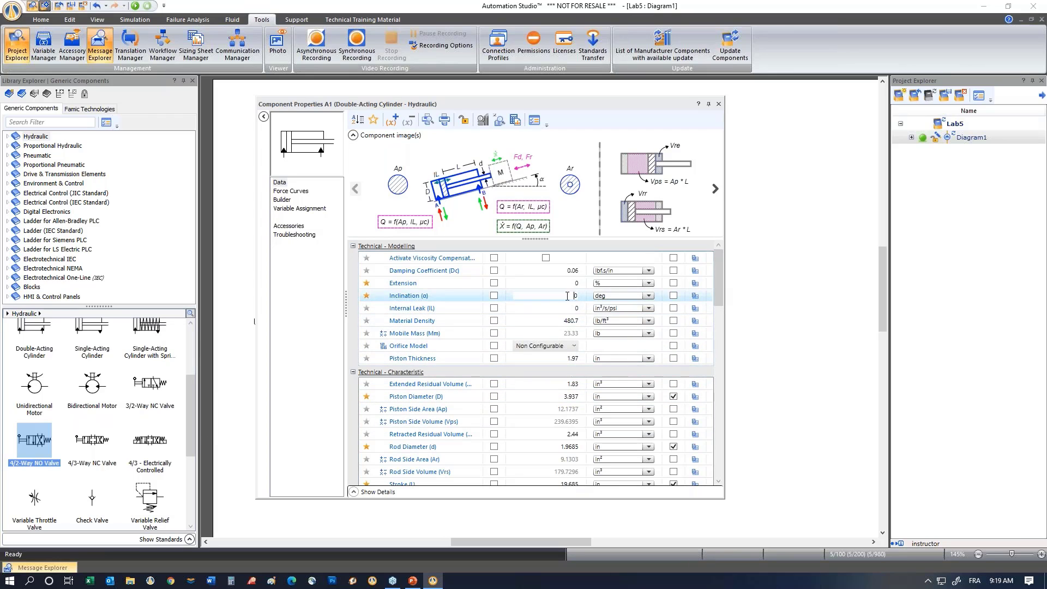
type("90")
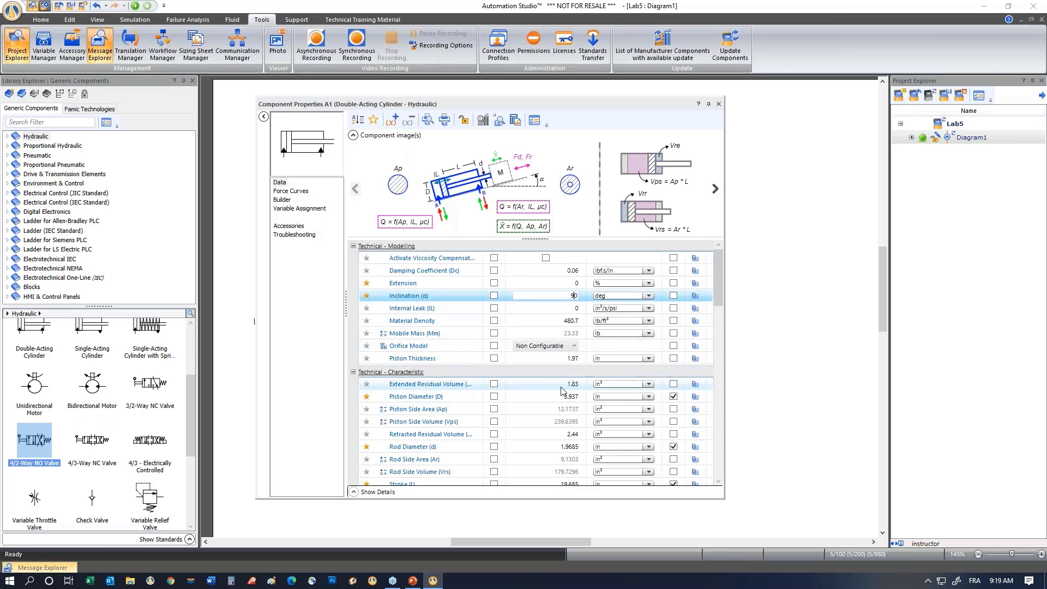
scroll(537, 397, "down", 4)
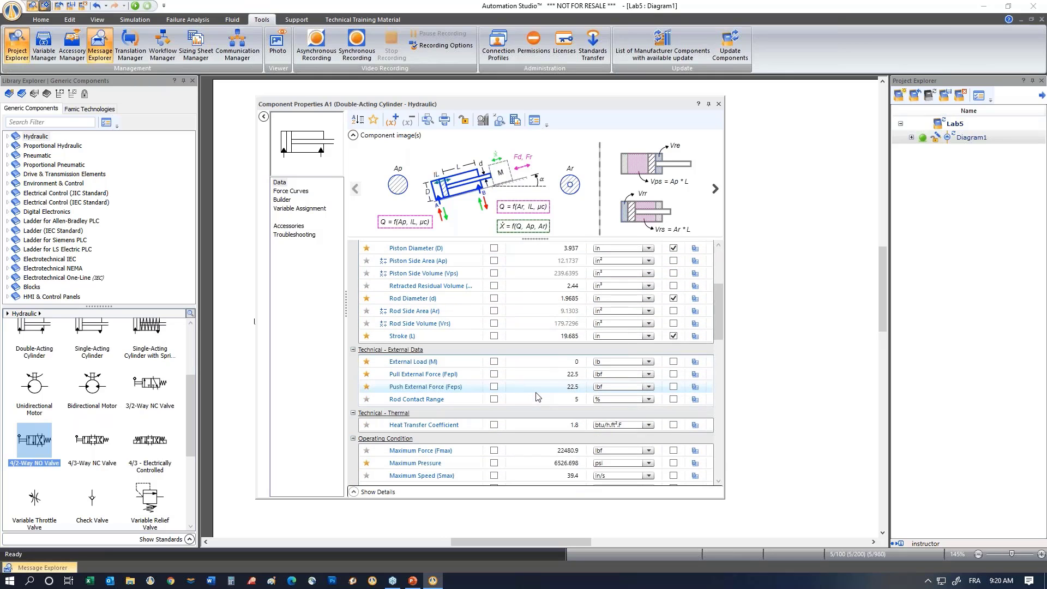
left_click(565, 363)
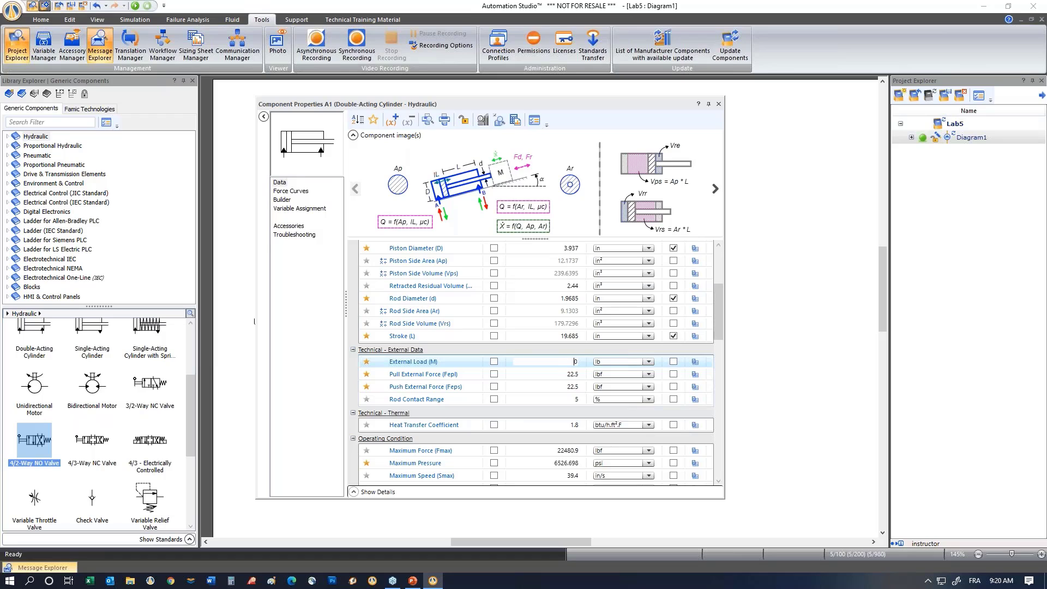
type("15000")
key("Return")
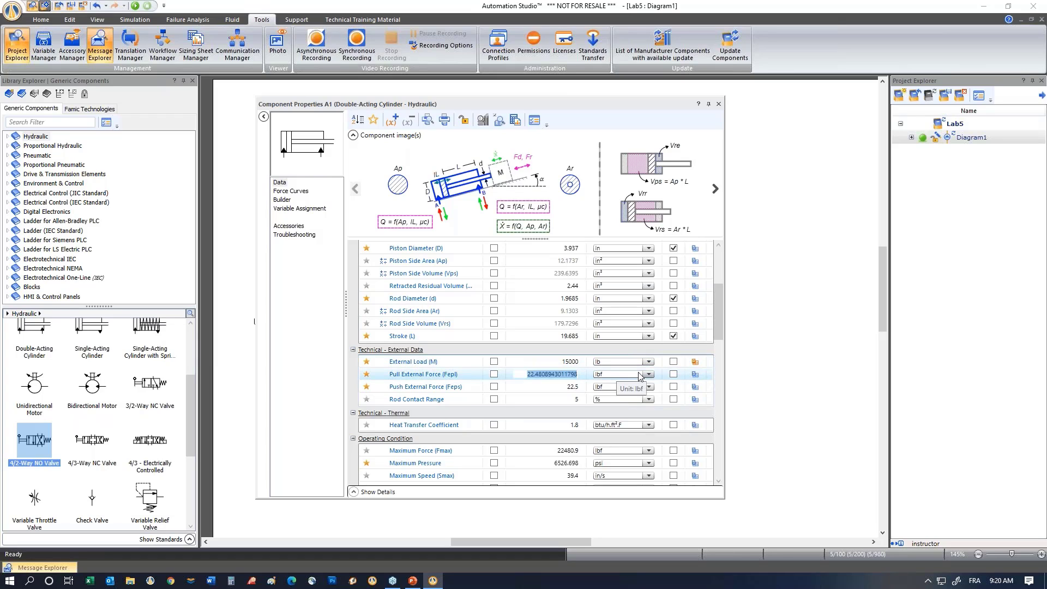
left_click(719, 103)
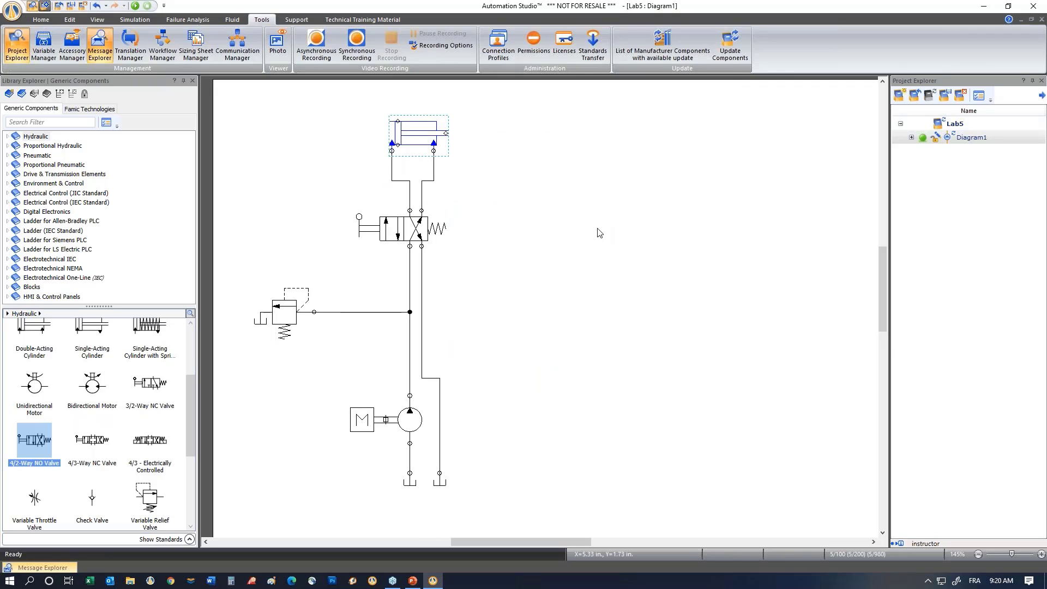
Display the relief valve's cracking pressure on the diagram, set it to 400 psi and move its label above the valve.
left_click(284, 316)
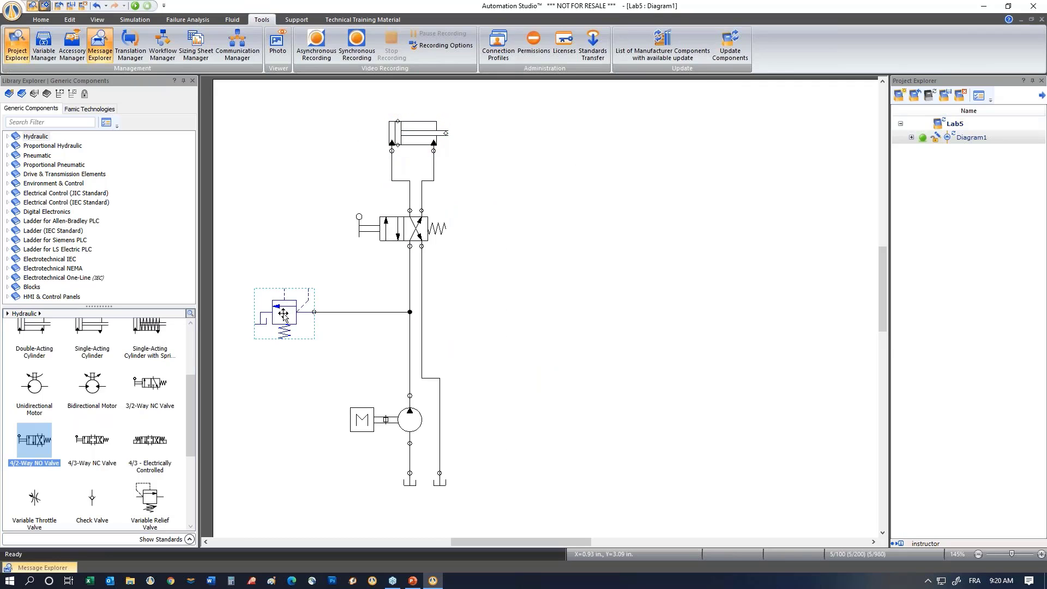
double_click(283, 315)
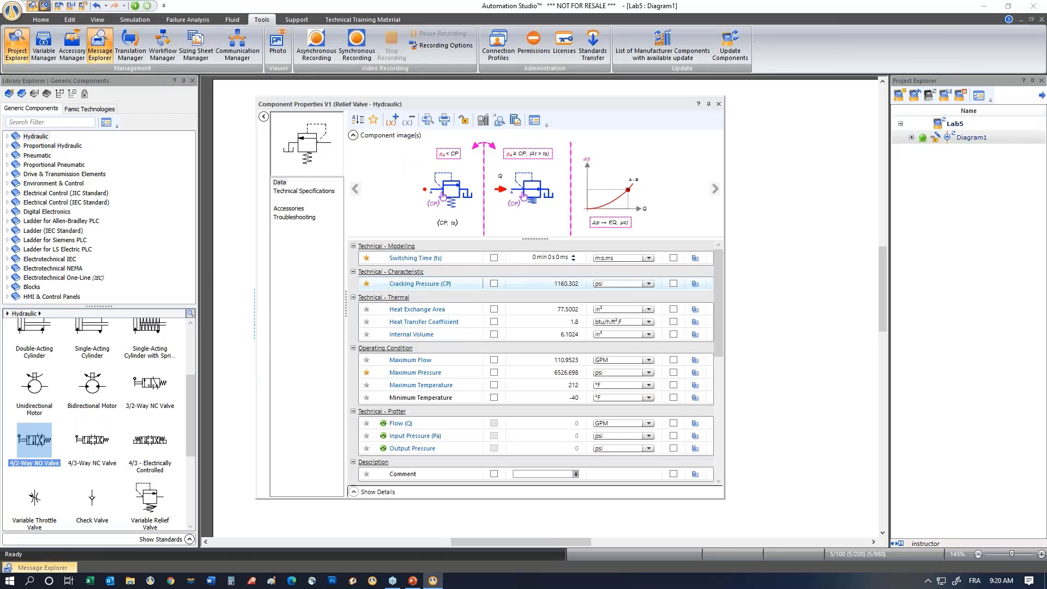
left_click(494, 284)
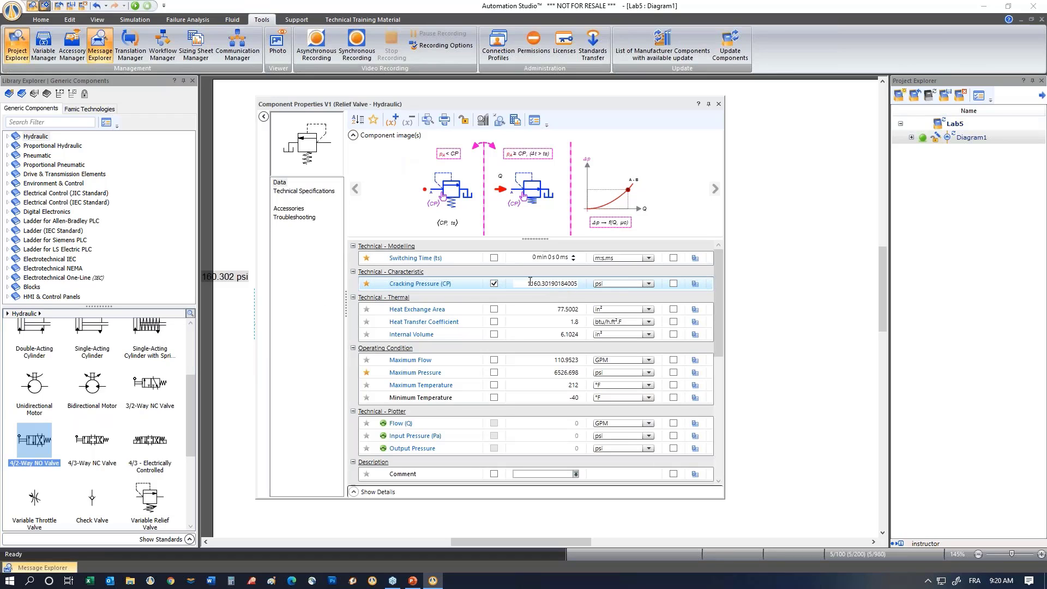
double_click(529, 281)
type("400")
left_click(719, 104)
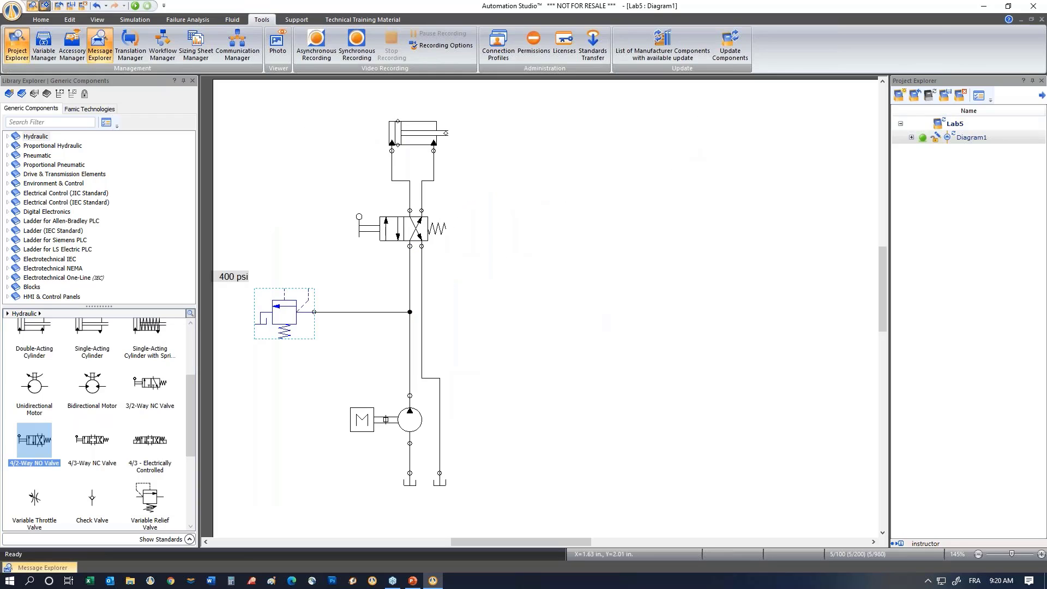
left_click_drag(236, 274, 299, 273)
left_click(487, 294)
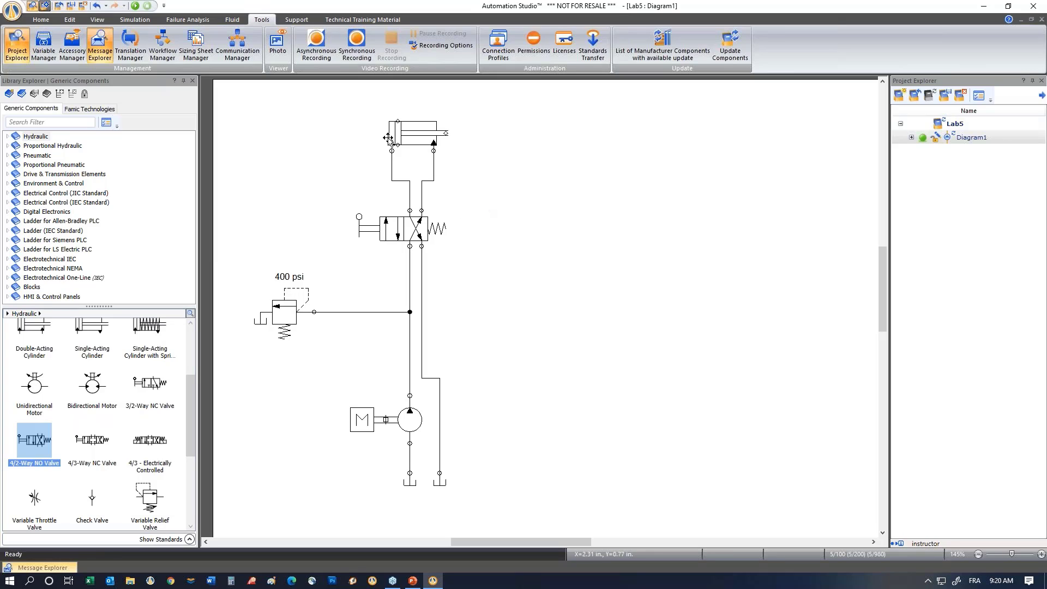
Detach the double-acting cylinder from its lines and rotate it to stand vertically with the rod pointing up.
left_click(406, 133)
left_click_drag(406, 133, 340, 134)
right_click(341, 135)
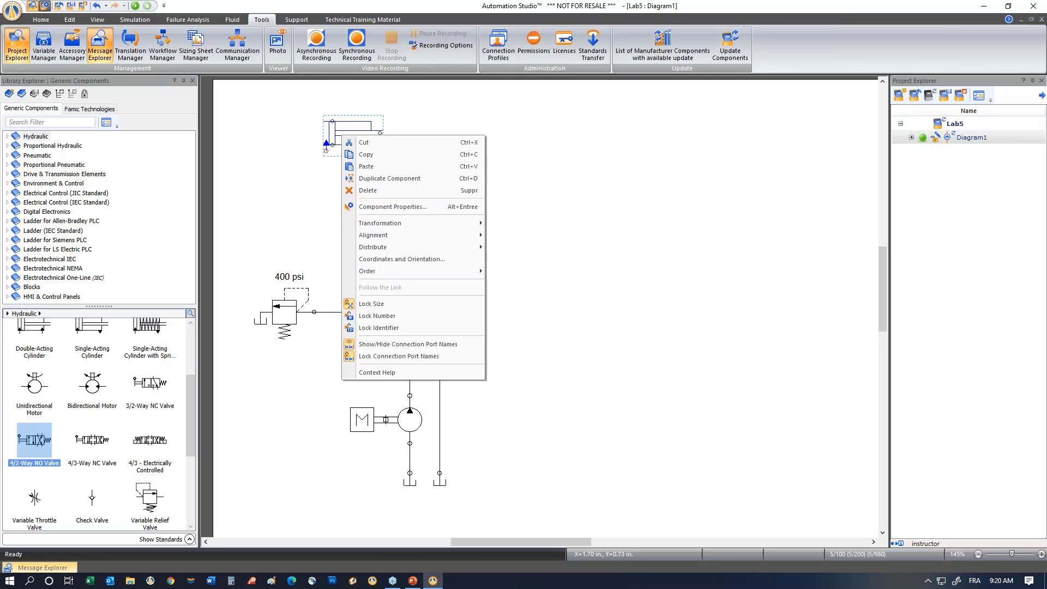
mouse_move(407, 223)
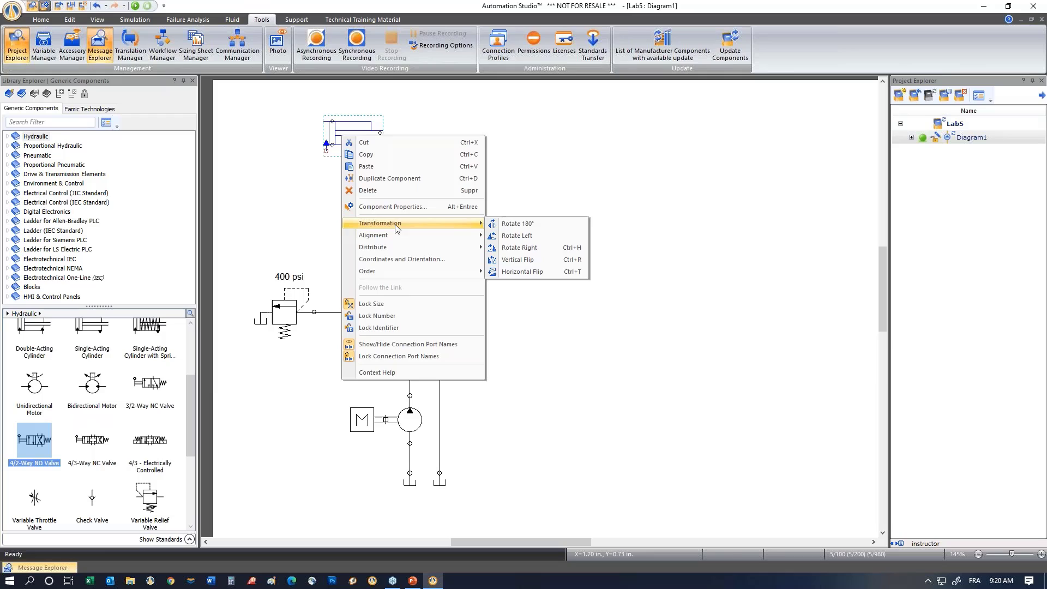
left_click(512, 223)
Reconnect the 4/2-way valve's two lines to the vertical cylinder's ports and position the cylinder just above the valve.
left_click(392, 166)
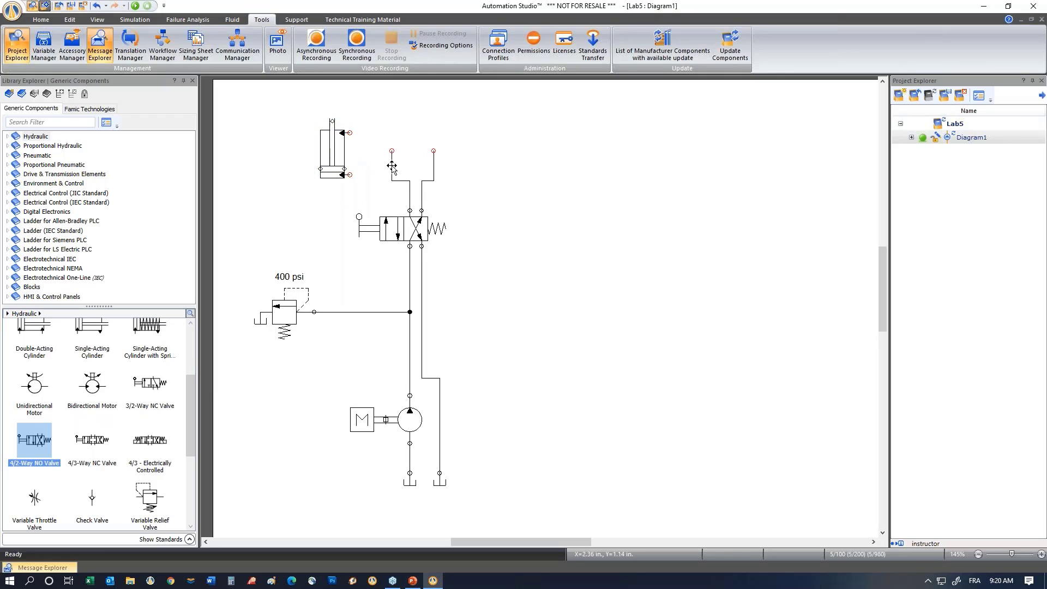
left_click_drag(392, 166, 351, 176)
left_click(433, 157)
left_click_drag(435, 150, 372, 169)
left_click(377, 180)
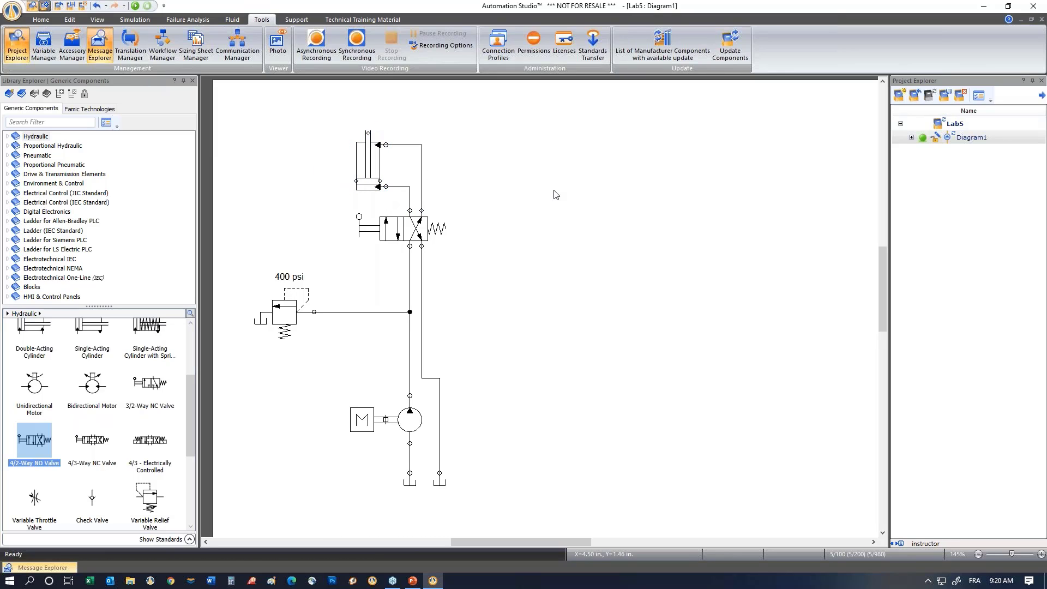
Remove administrator rights from the Anonymous user account in the permissions manager.
left_click(533, 53)
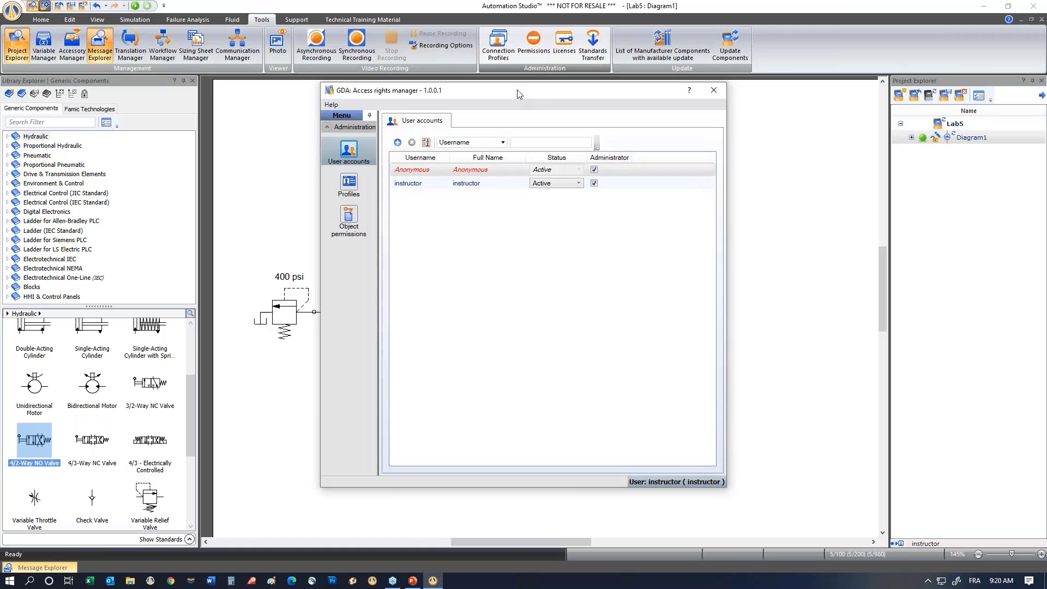
left_click_drag(518, 94, 655, 101)
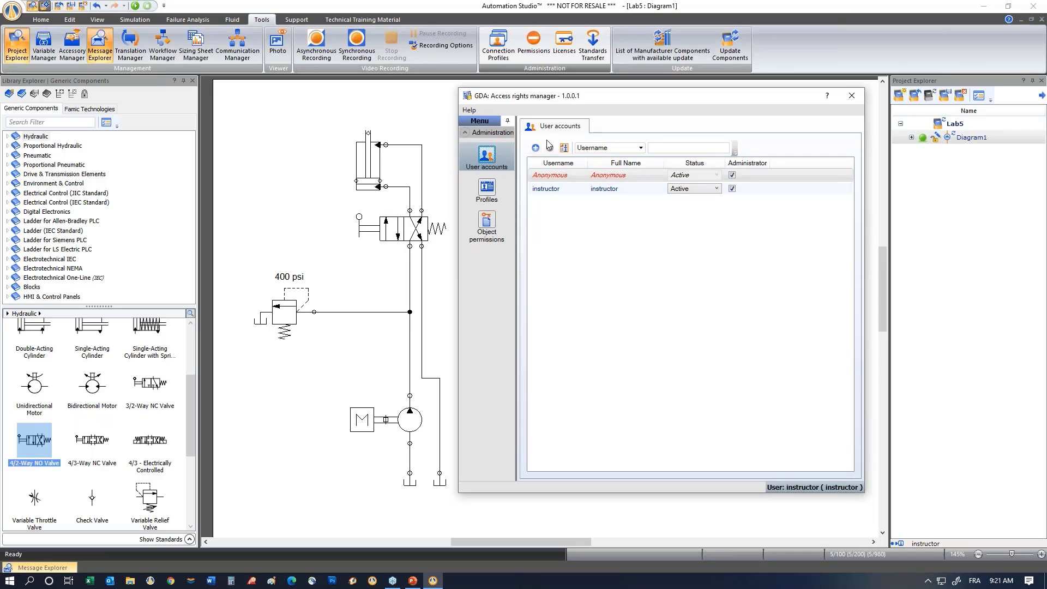
left_click(733, 184)
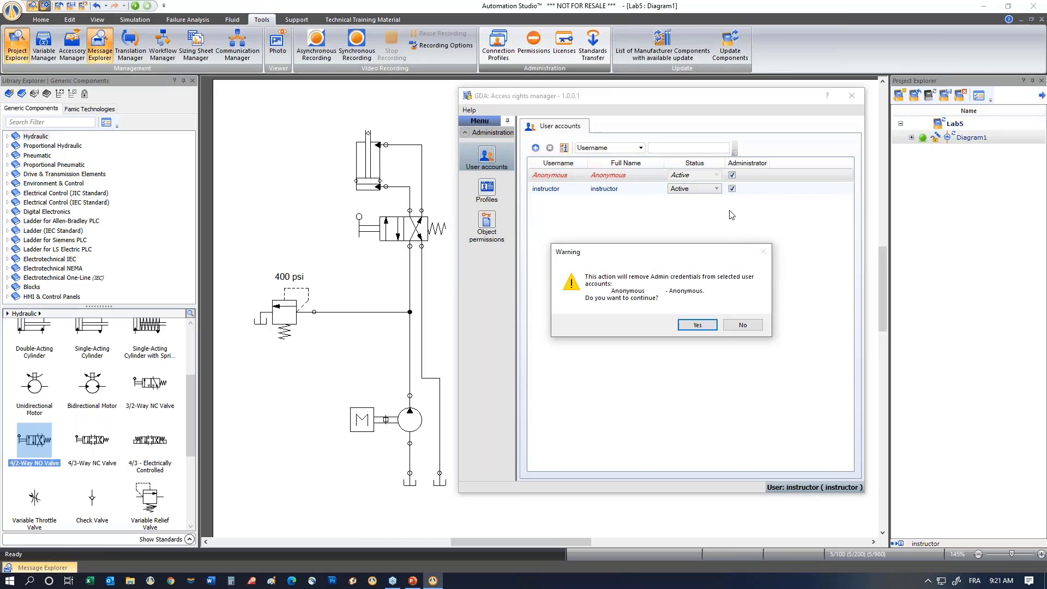
left_click(698, 325)
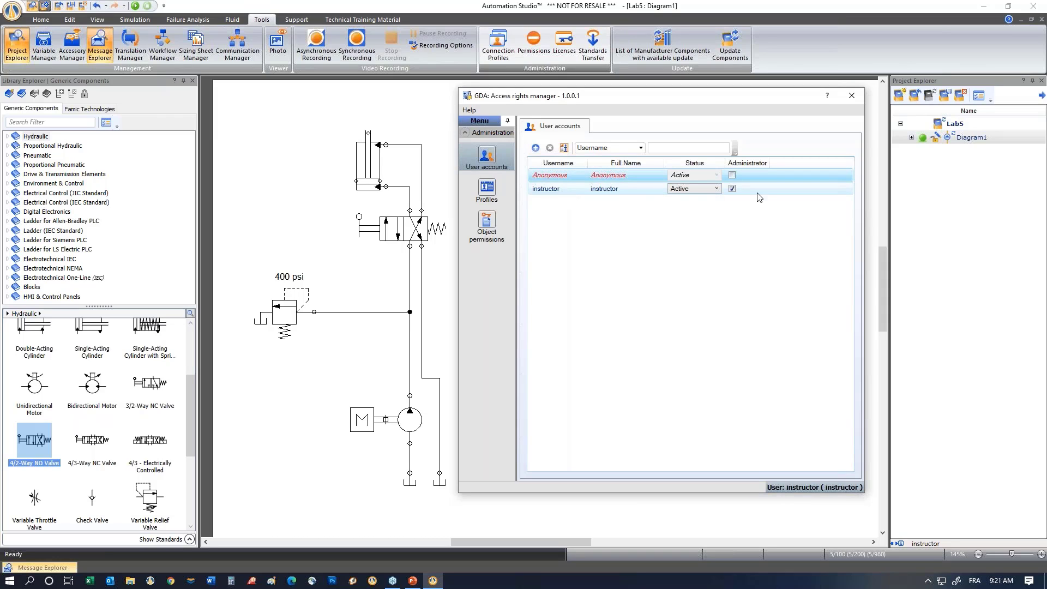
Create a new permission profile named "Simulation Only".
left_click(486, 192)
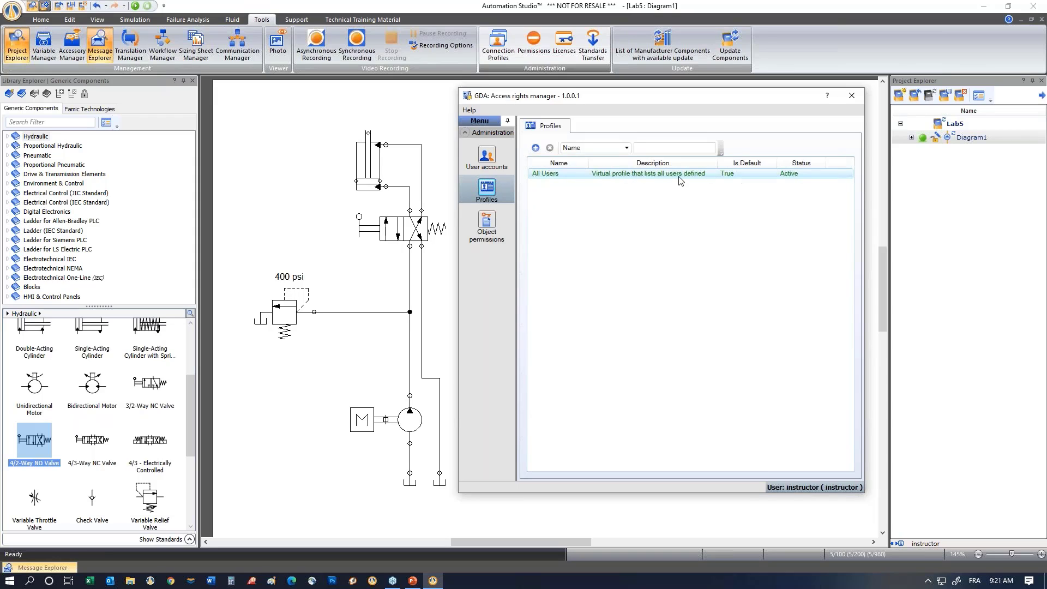
left_click(536, 148)
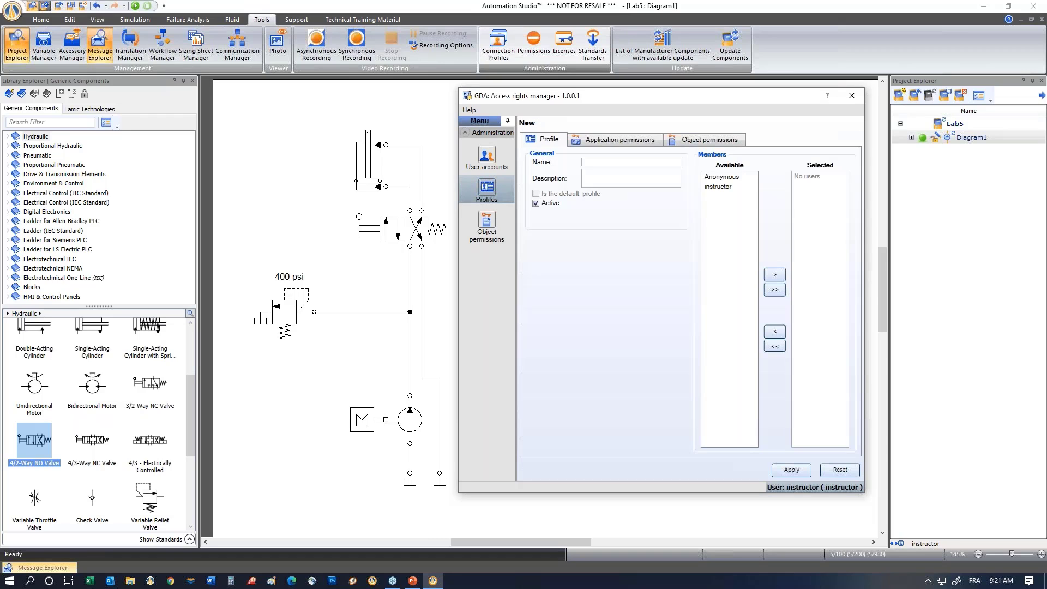
left_click(602, 162)
type("Simulation Only")
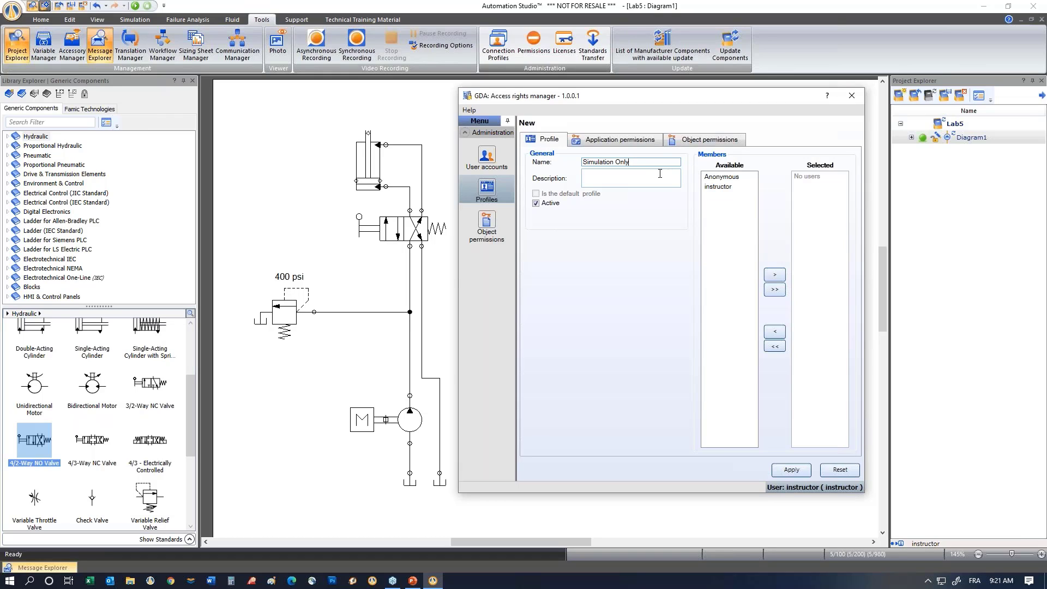
Grant every application permission of the new profile, from Dynamic Measuring Instrument Access through View Management Access.
left_click(629, 143)
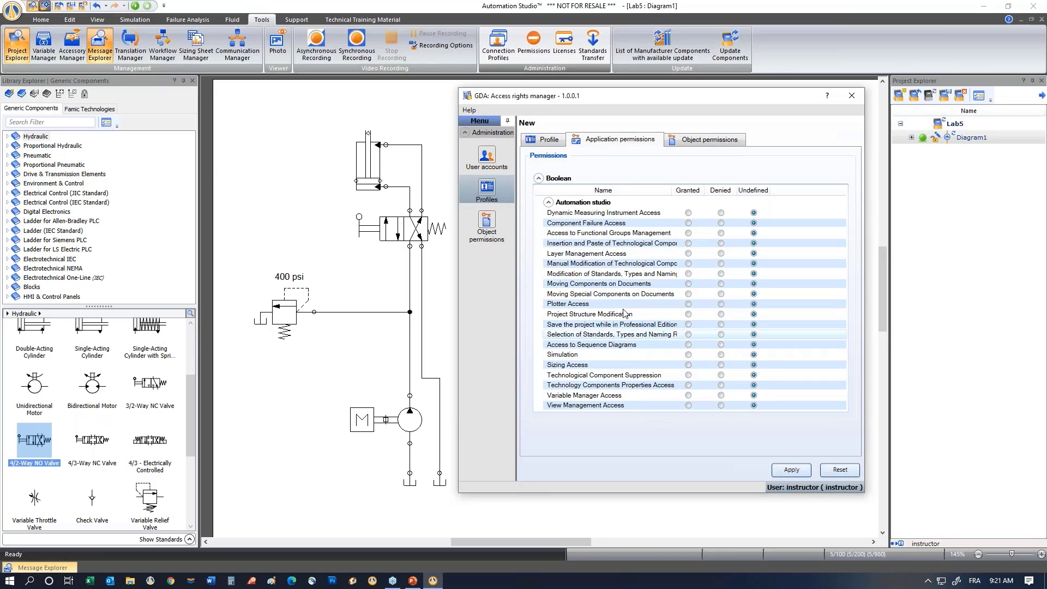
left_click_drag(672, 190, 733, 187)
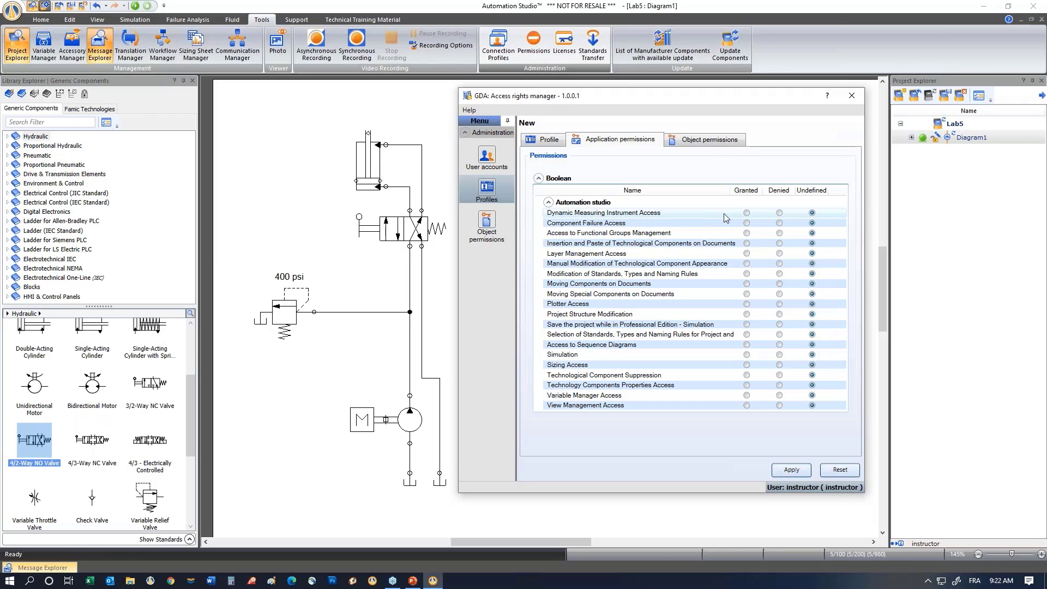
left_click(747, 213)
left_click(747, 223)
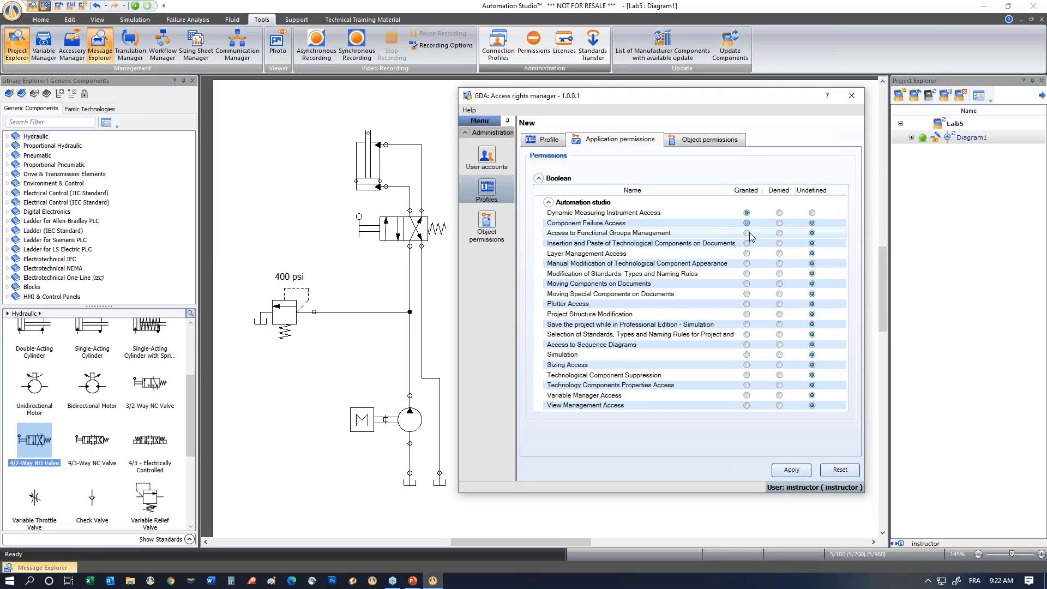
left_click(746, 233)
left_click(747, 243)
left_click(747, 253)
left_click(747, 264)
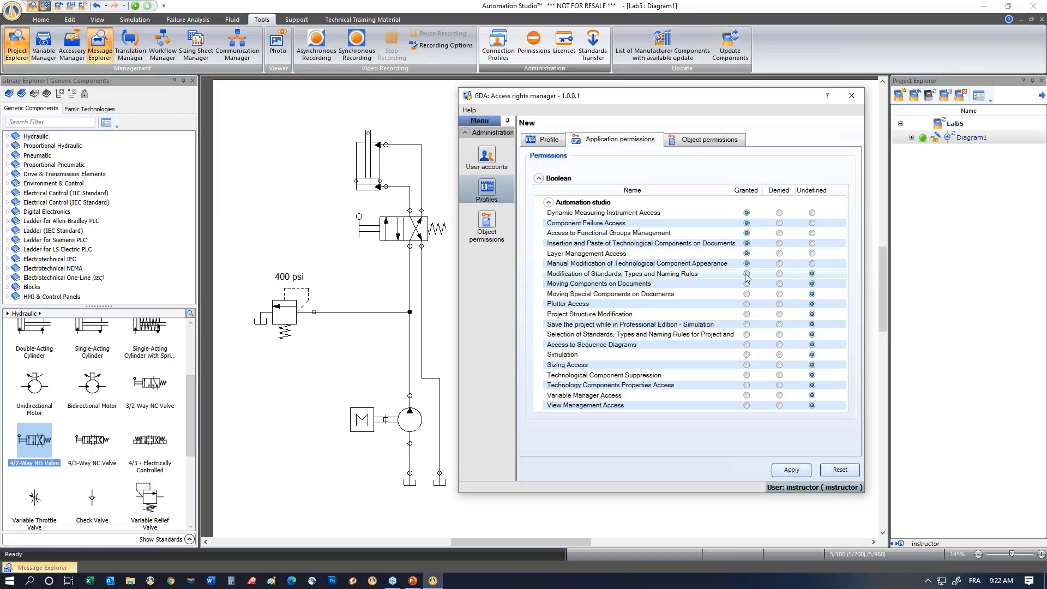
left_click(747, 273)
left_click(747, 283)
left_click(747, 294)
left_click(746, 303)
left_click(747, 315)
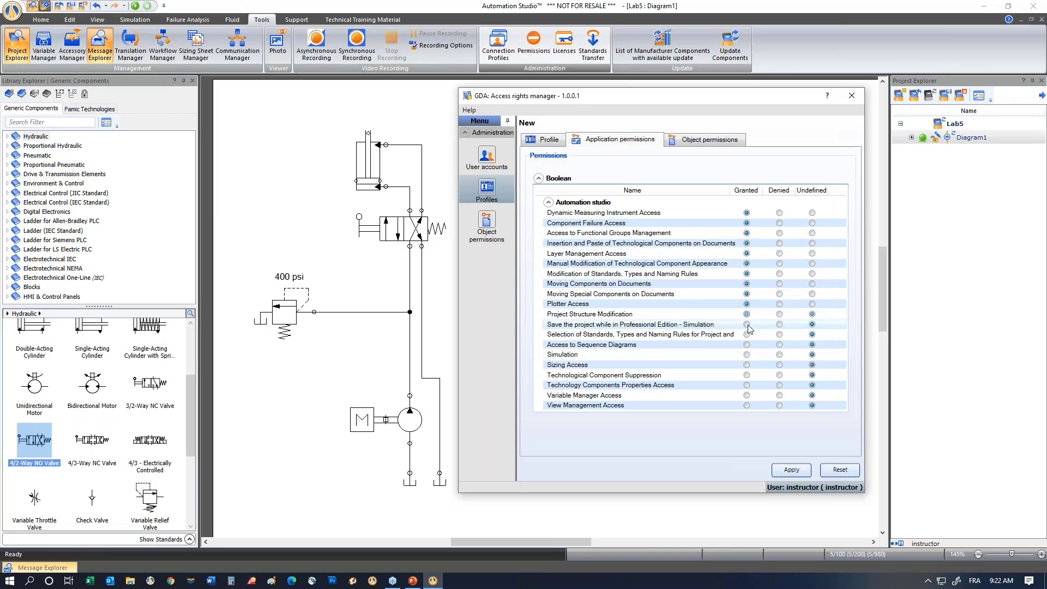
left_click(747, 324)
left_click(747, 335)
left_click(747, 345)
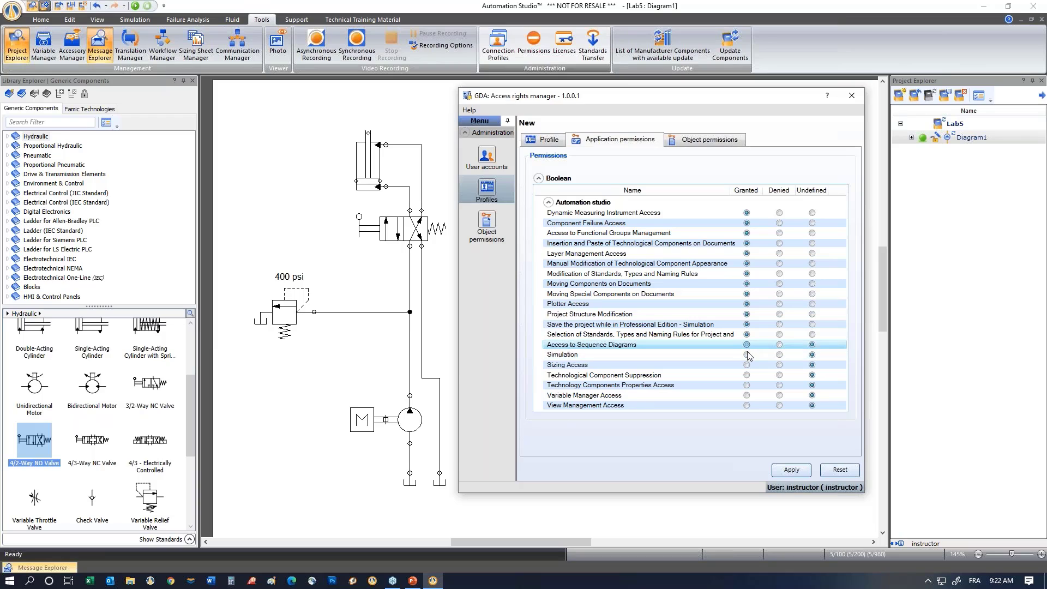
left_click(747, 354)
left_click(747, 365)
left_click(747, 375)
left_click(746, 385)
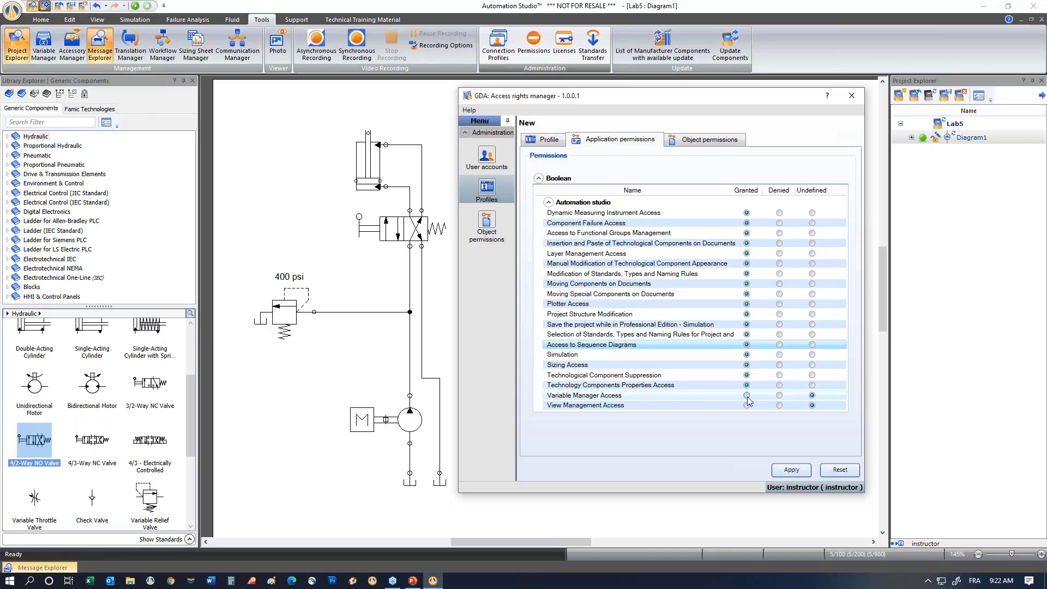
left_click(747, 396)
left_click(747, 405)
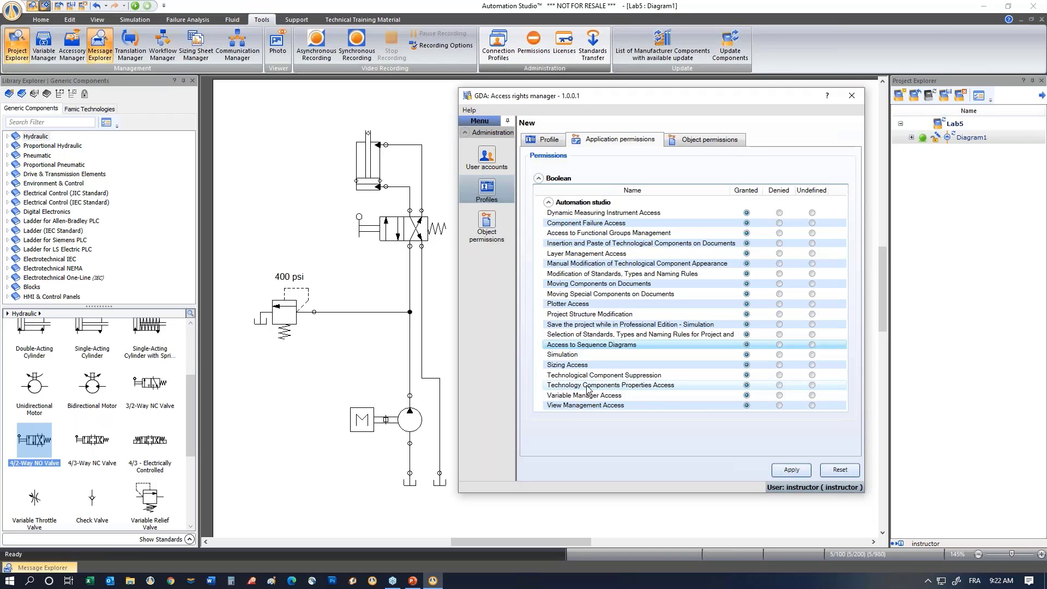
Deny Technology Components Properties Access for the Simulation Only profile and apply the permissions.
left_click(780, 385)
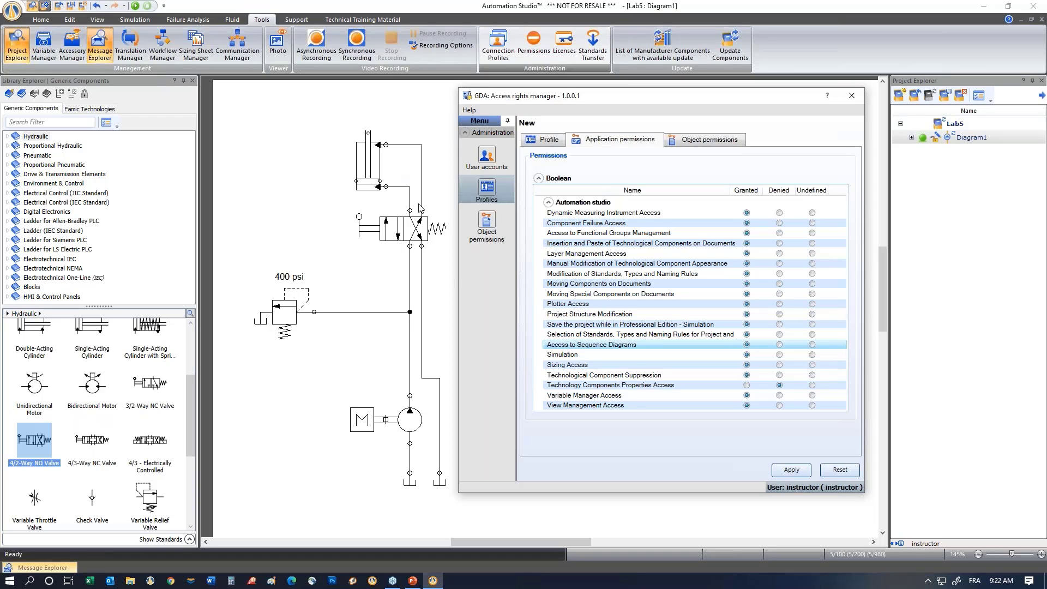
left_click(792, 472)
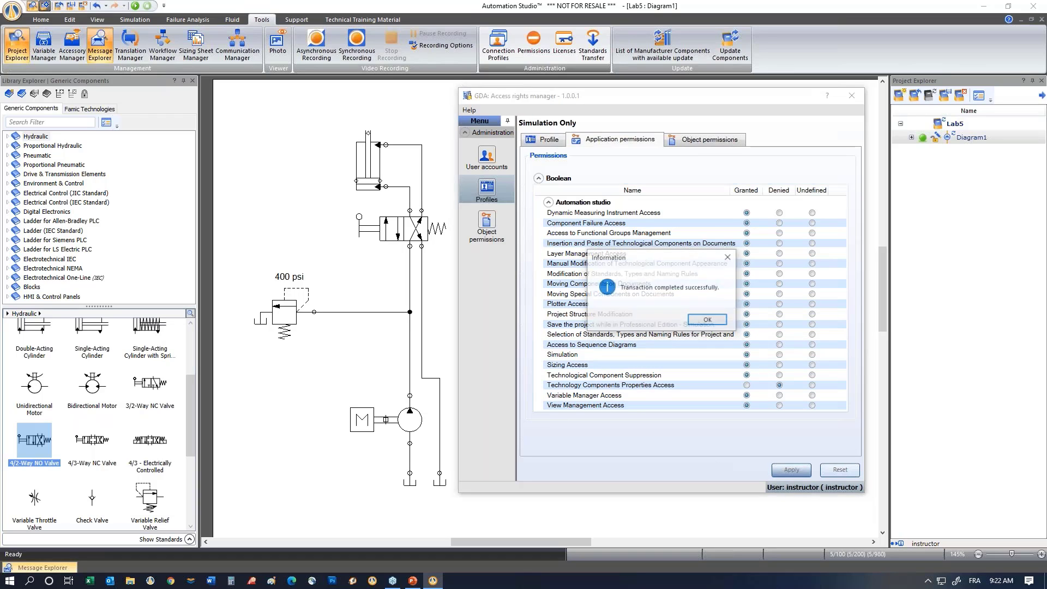
left_click(705, 318)
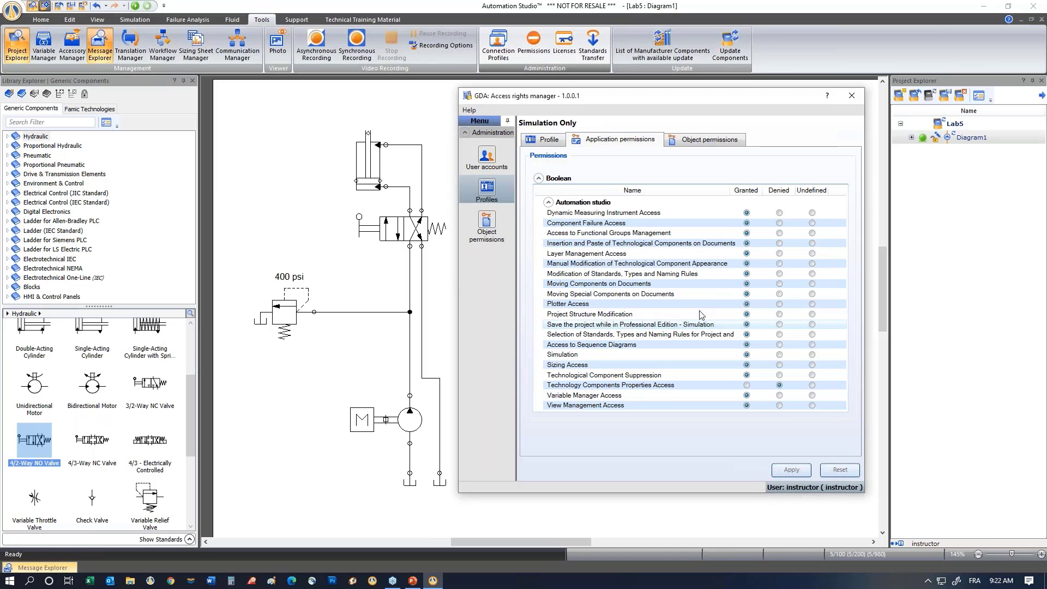
Add the Anonymous account to the Simulation Only profile's members, apply the change and close the access rights manager.
left_click(548, 142)
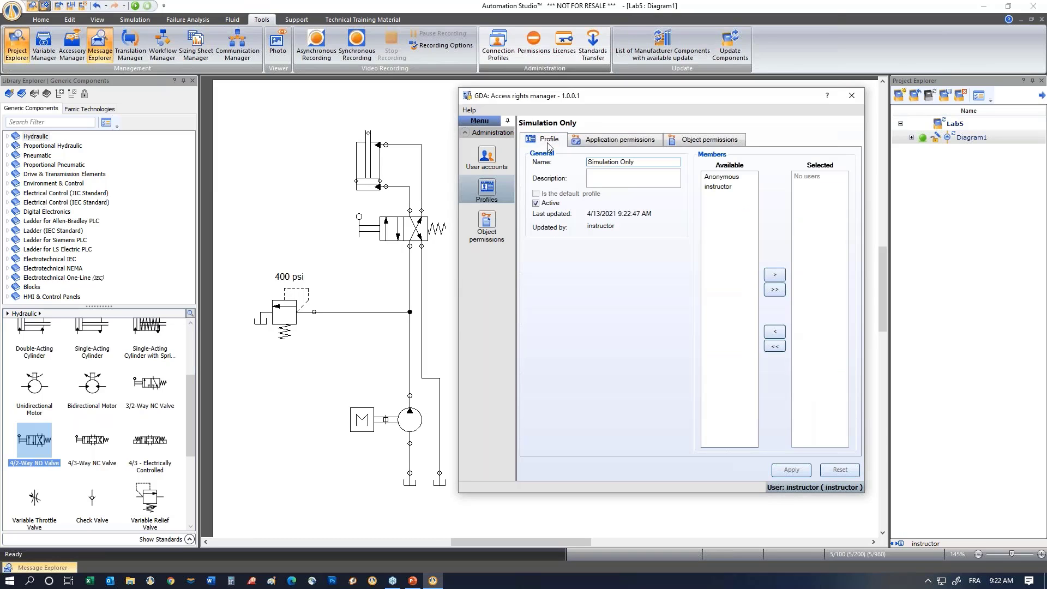
left_click(723, 179)
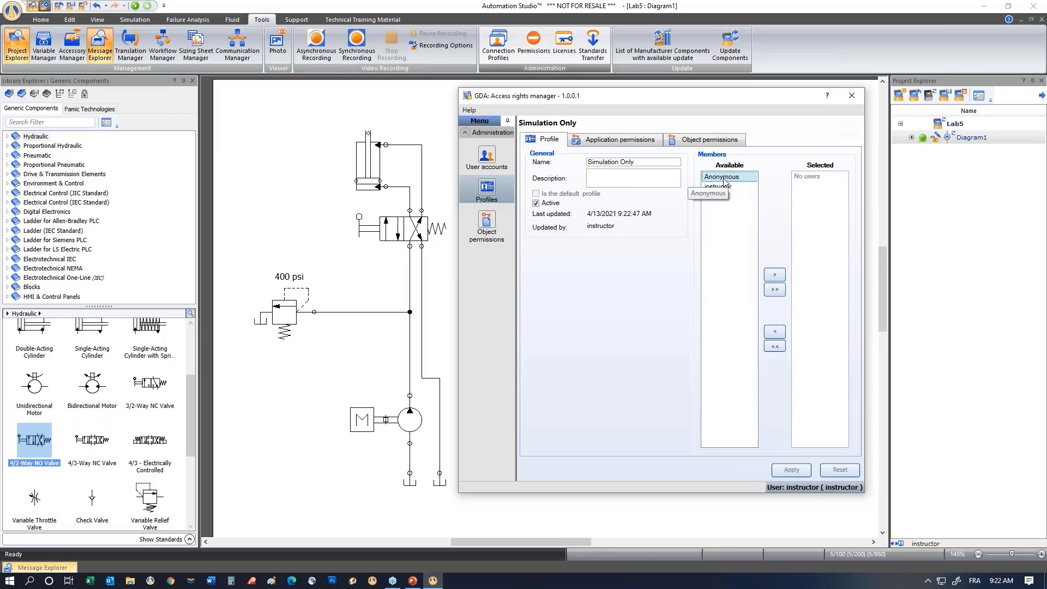
left_click_drag(724, 179, 820, 181)
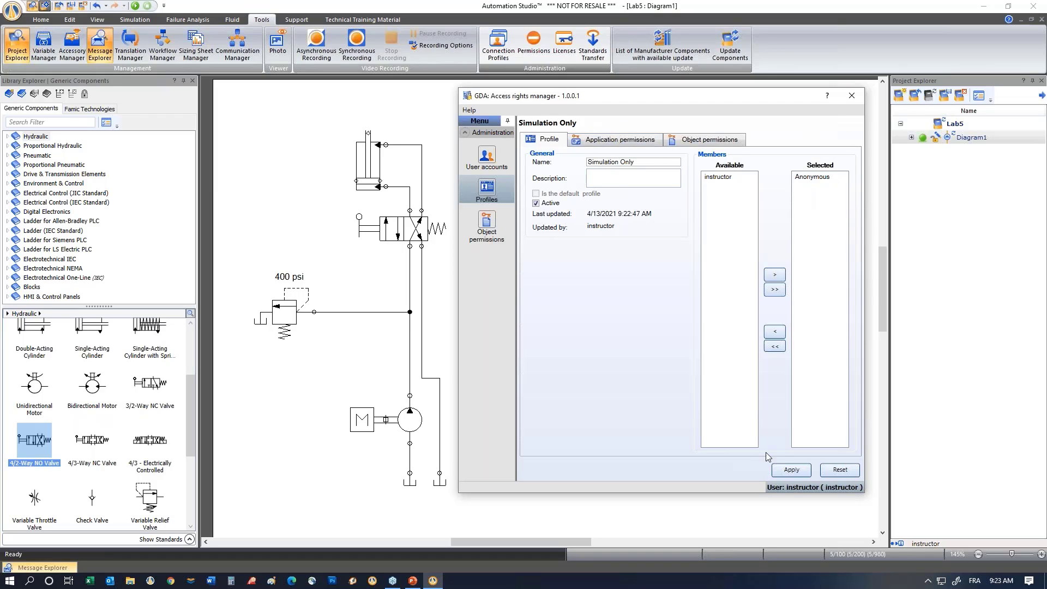
left_click(791, 471)
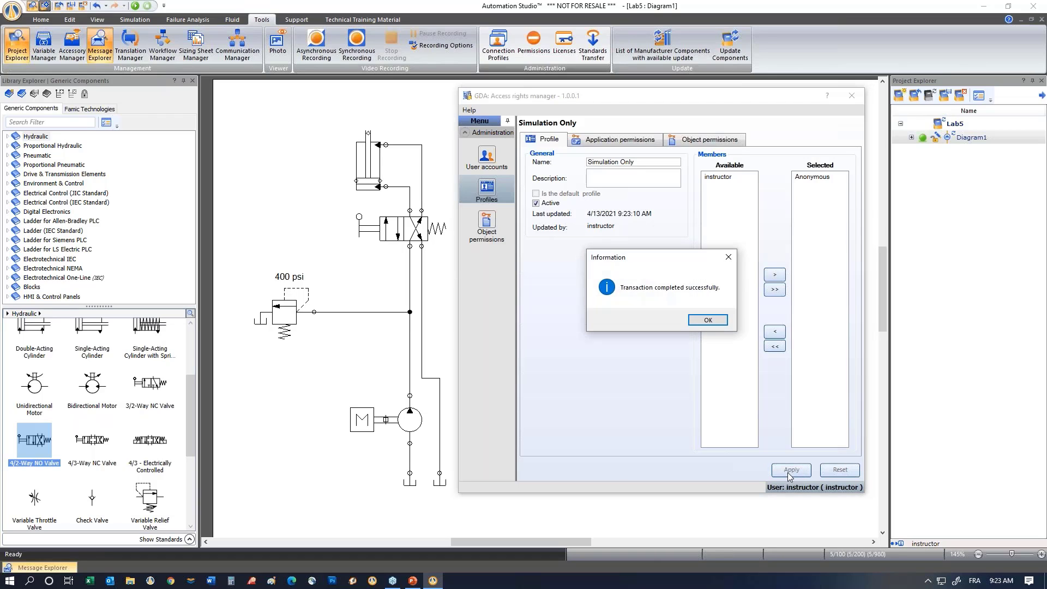
left_click(710, 320)
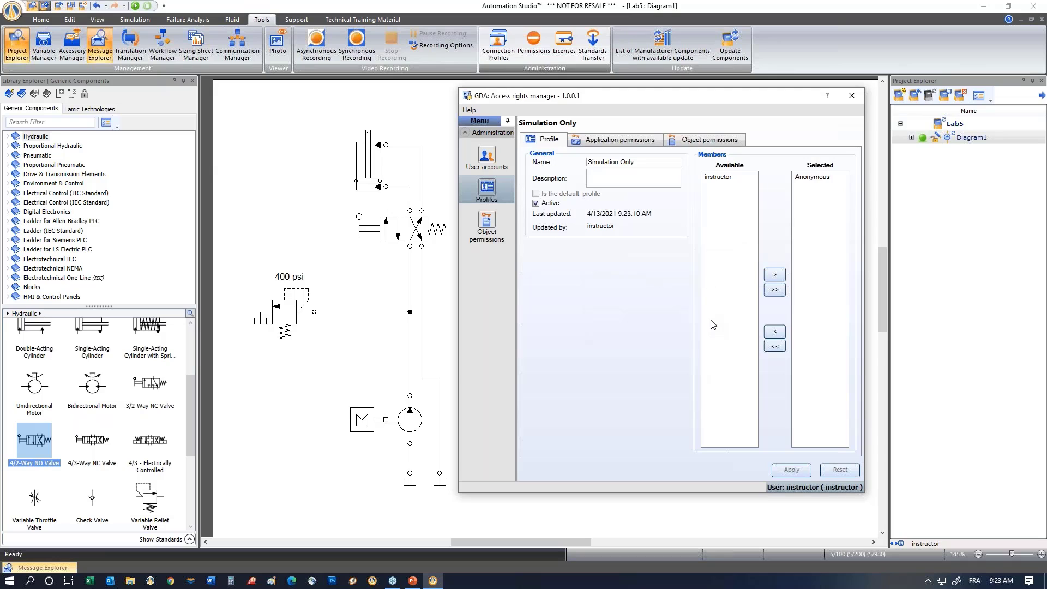
left_click(853, 96)
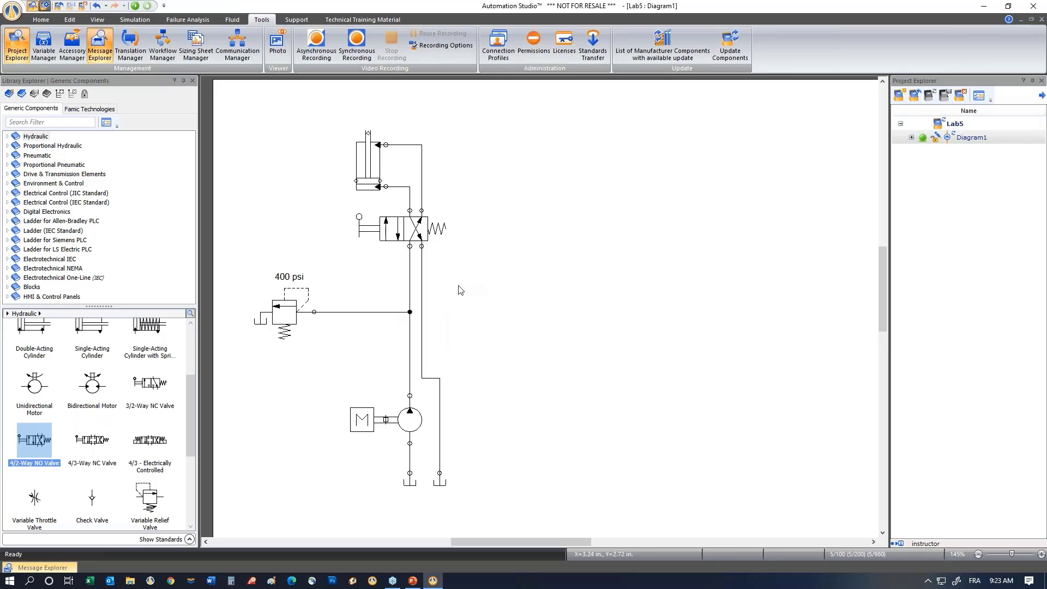
Display the double-acting cylinder's component name on the diagram and move its label up beside the cylinder.
left_click_drag(457, 285, 465, 283)
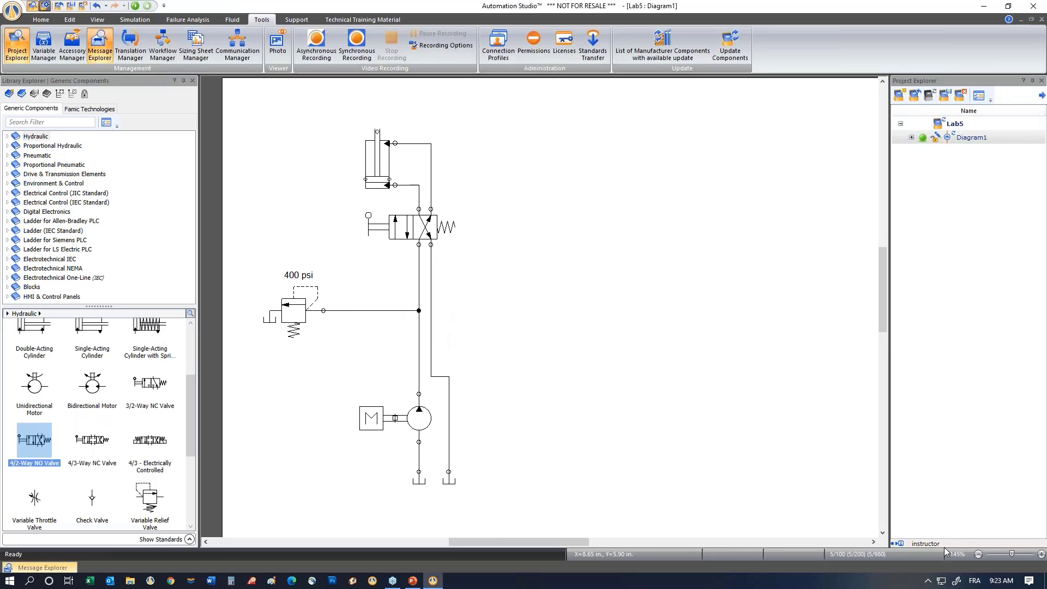
double_click(377, 160)
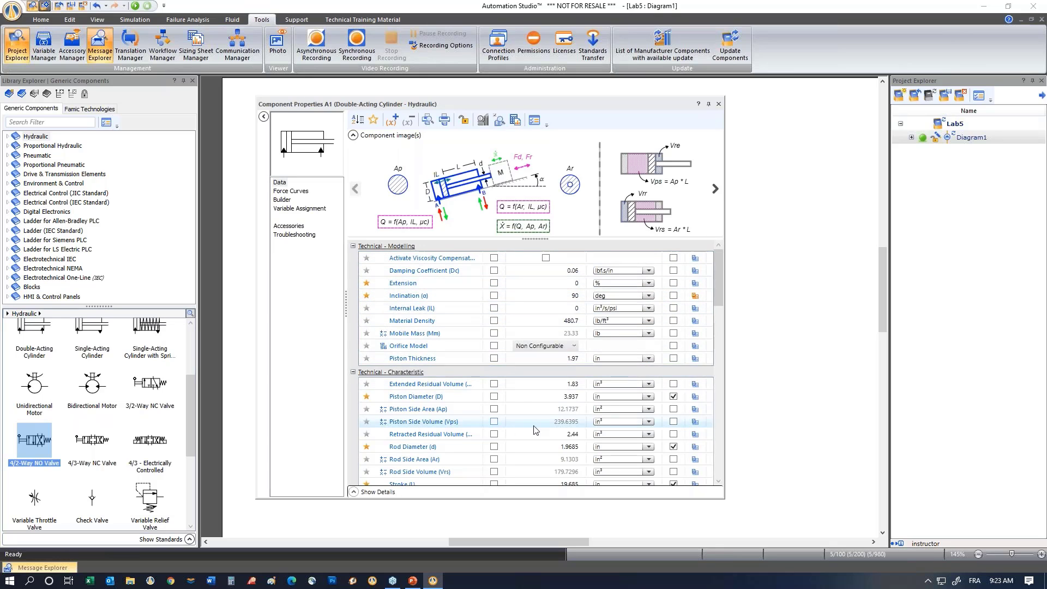
scroll(513, 398, "down", 4)
scroll(515, 402, "down", 6)
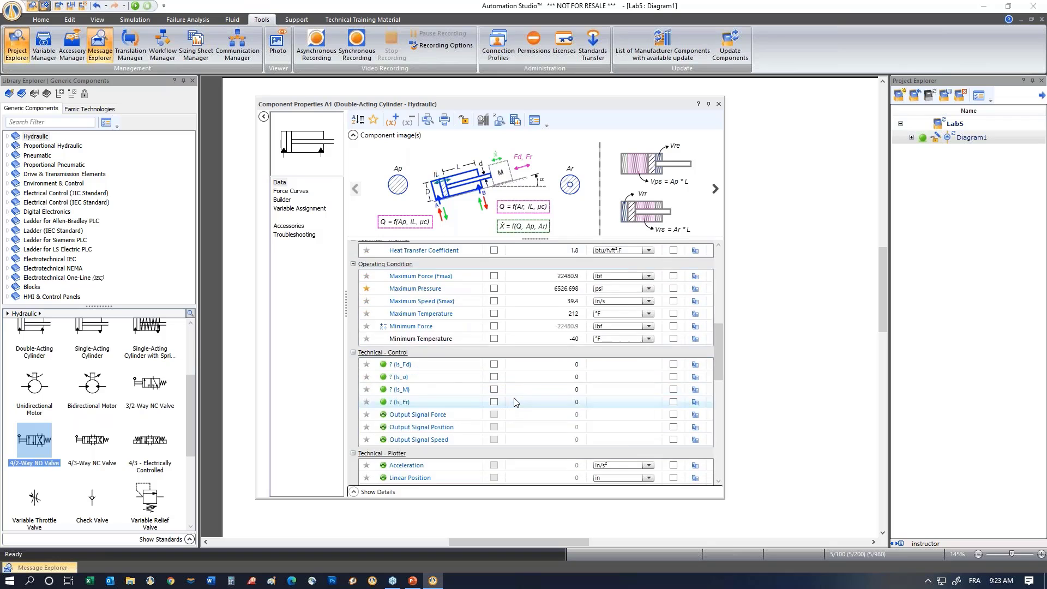
scroll(515, 402, "down", 3)
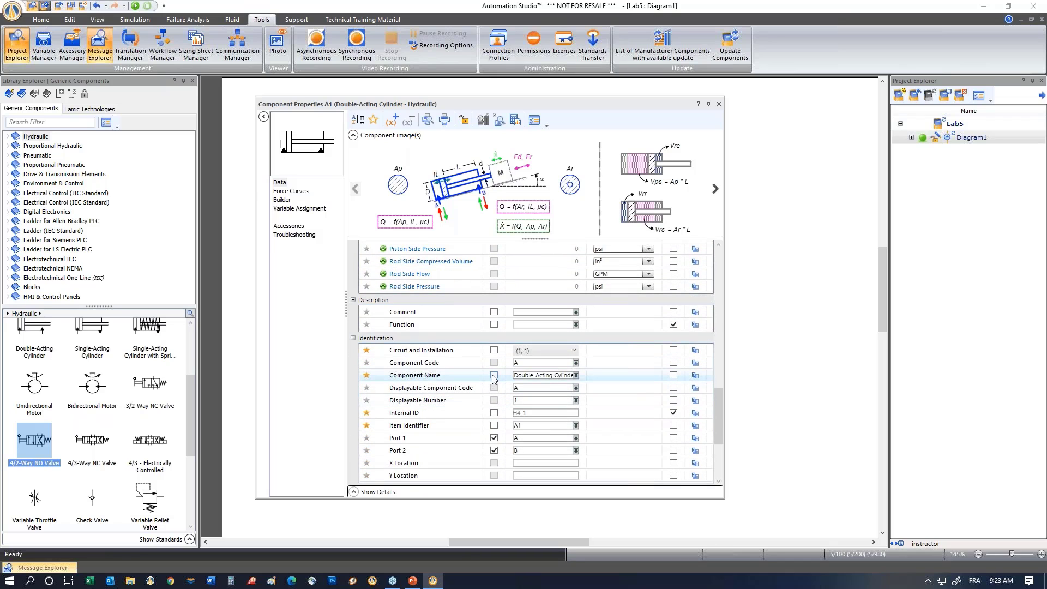
left_click(494, 375)
left_click(719, 103)
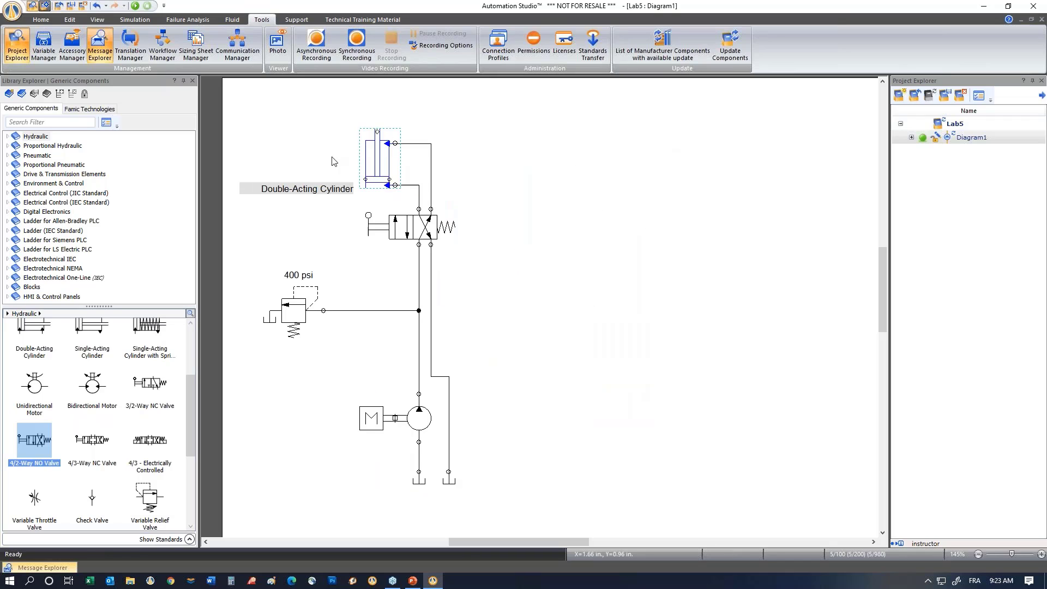
left_click_drag(318, 181, 318, 149)
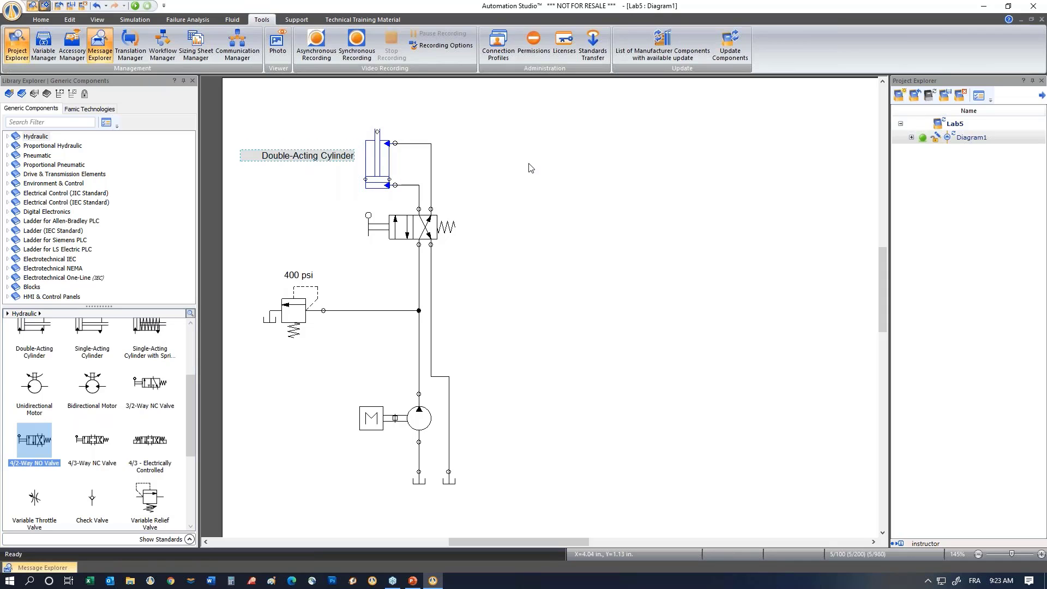
left_click(532, 167)
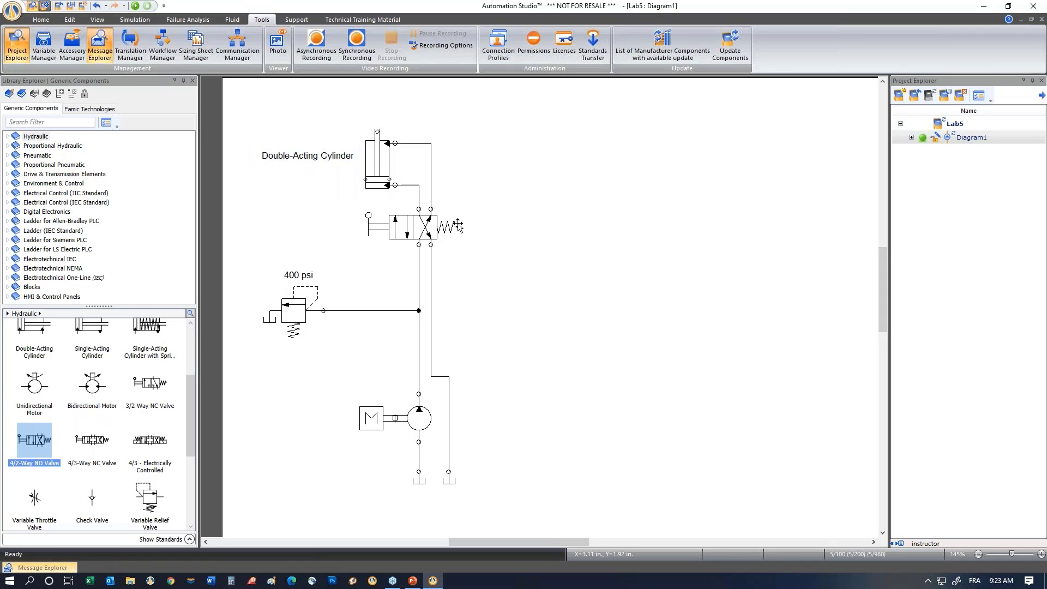
Save the Lab5 project and restart Automation Studio 7.0 Educational under the Anonymous connection profile.
left_click(71, 6)
left_click(1033, 9)
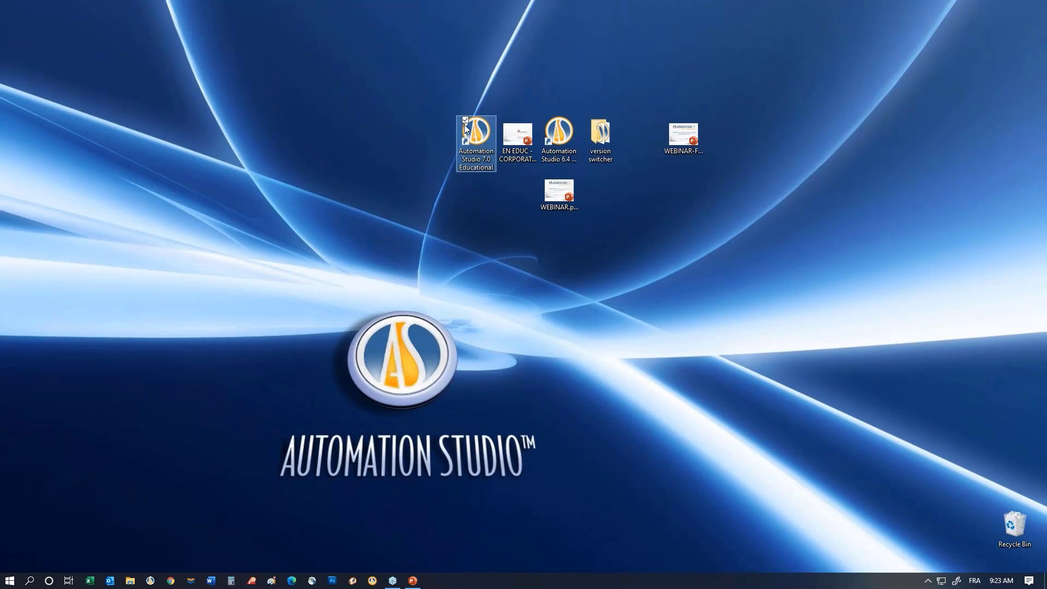
double_click(477, 133)
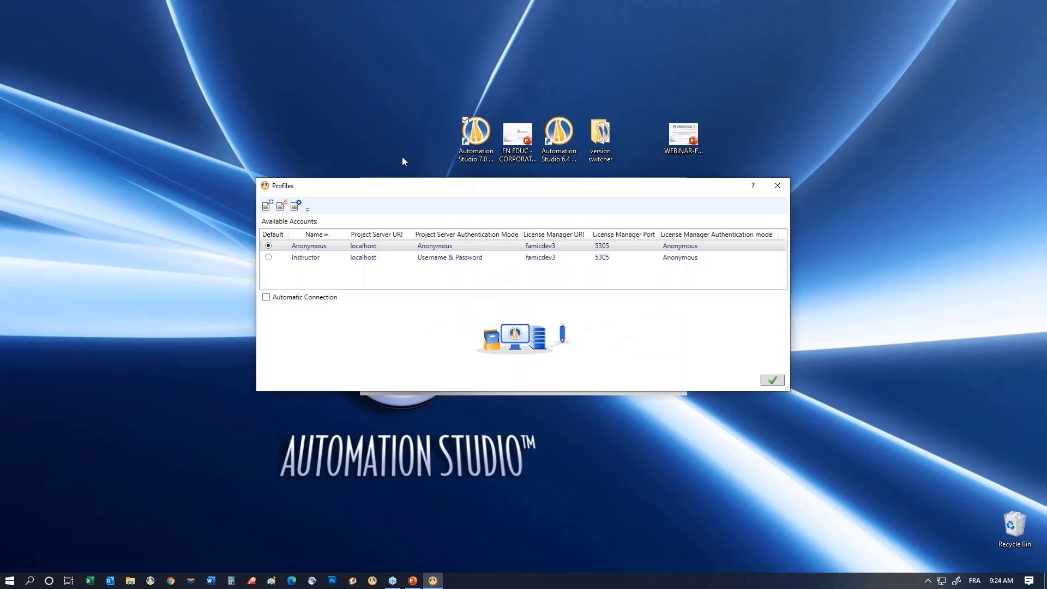
double_click(314, 249)
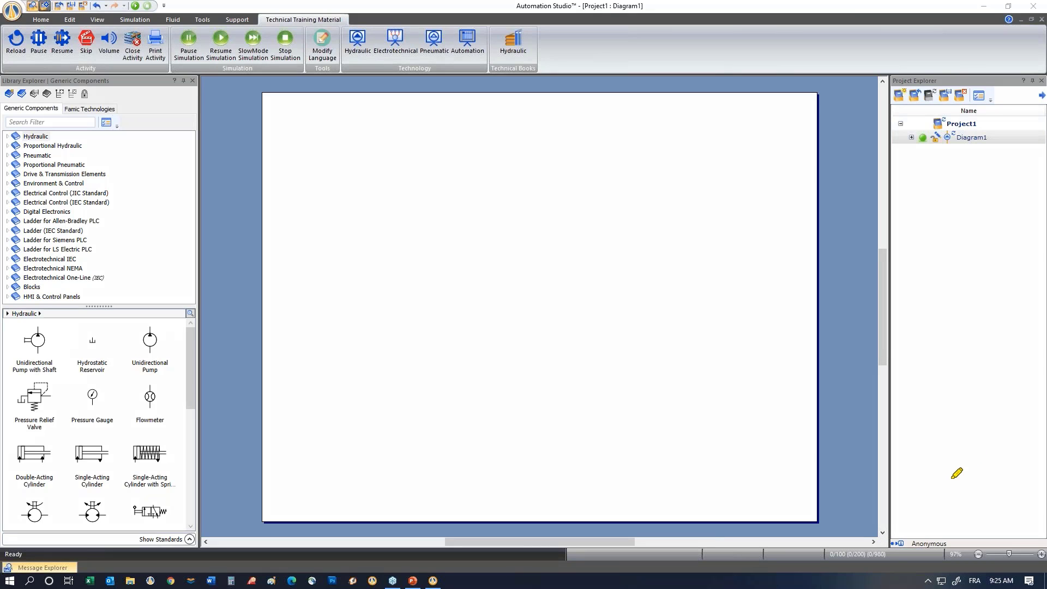
mouse_move(934, 509)
left_mouse_down()
mouse_move(883, 528)
mouse_move(968, 551)
mouse_move(898, 533)
left_mouse_up()
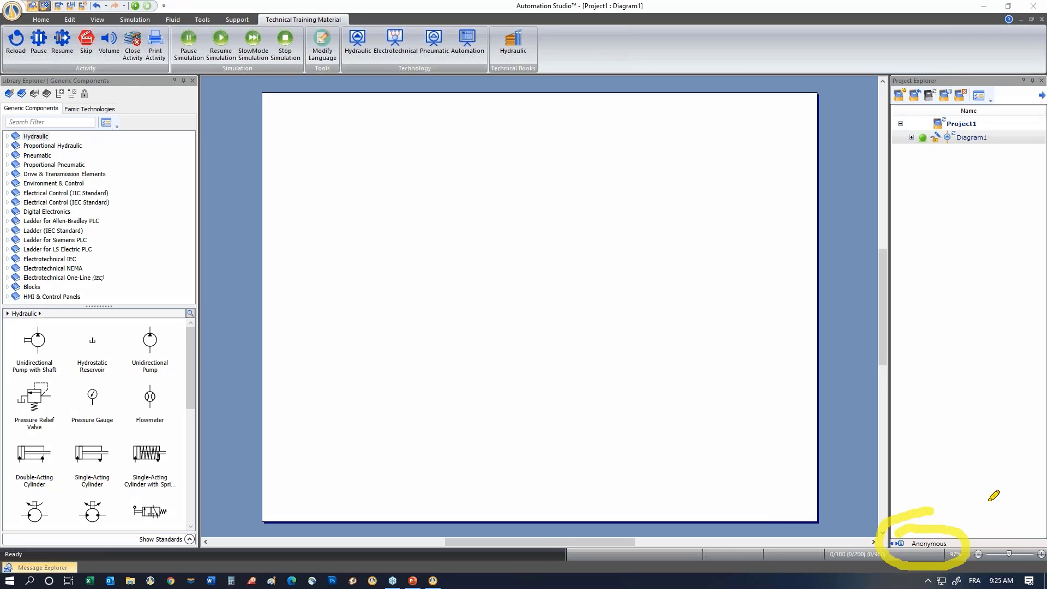
Close Project1 without saving it and open the Lab5.prx project from the Permission Webinar folder.
key("Escape")
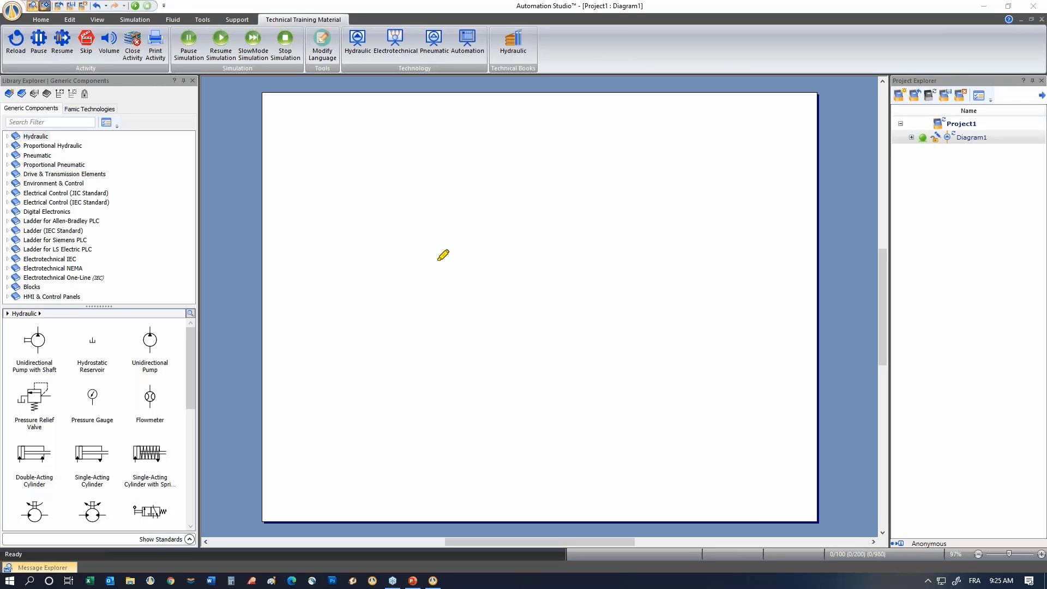
key("Escape")
left_click(60, 7)
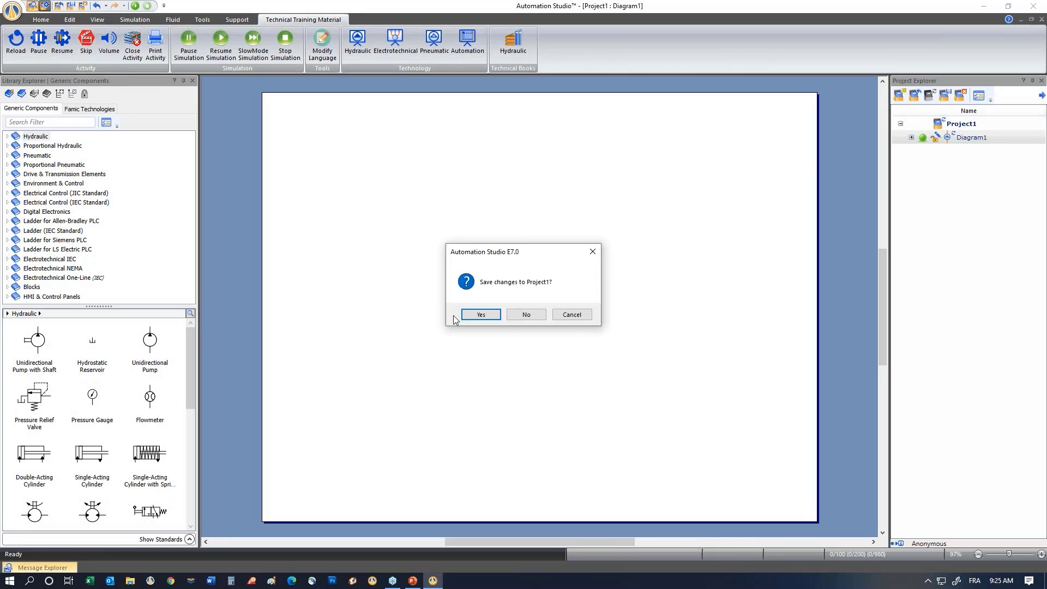
left_click(519, 316)
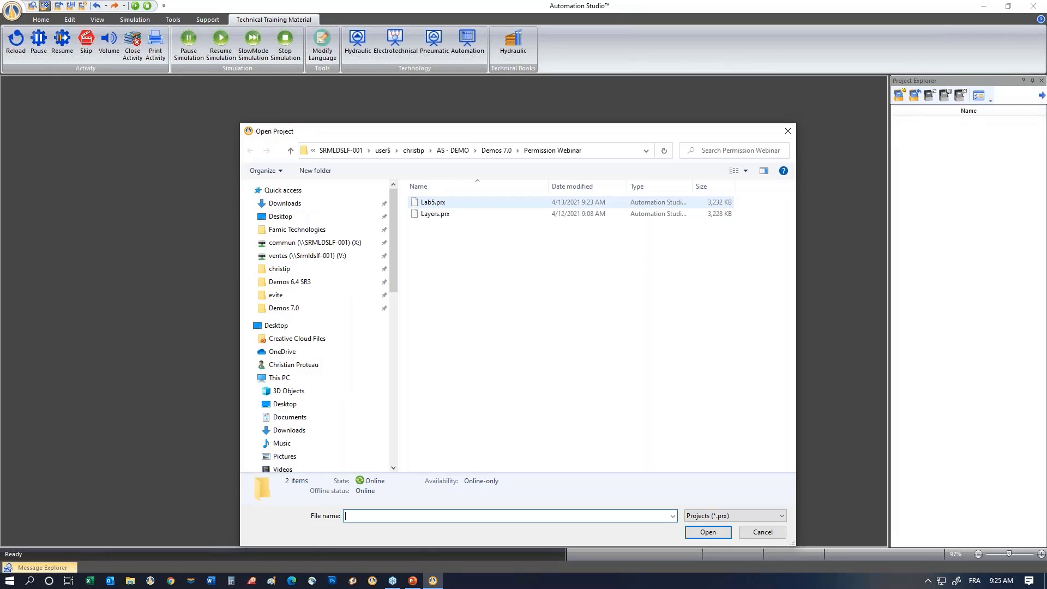
double_click(434, 203)
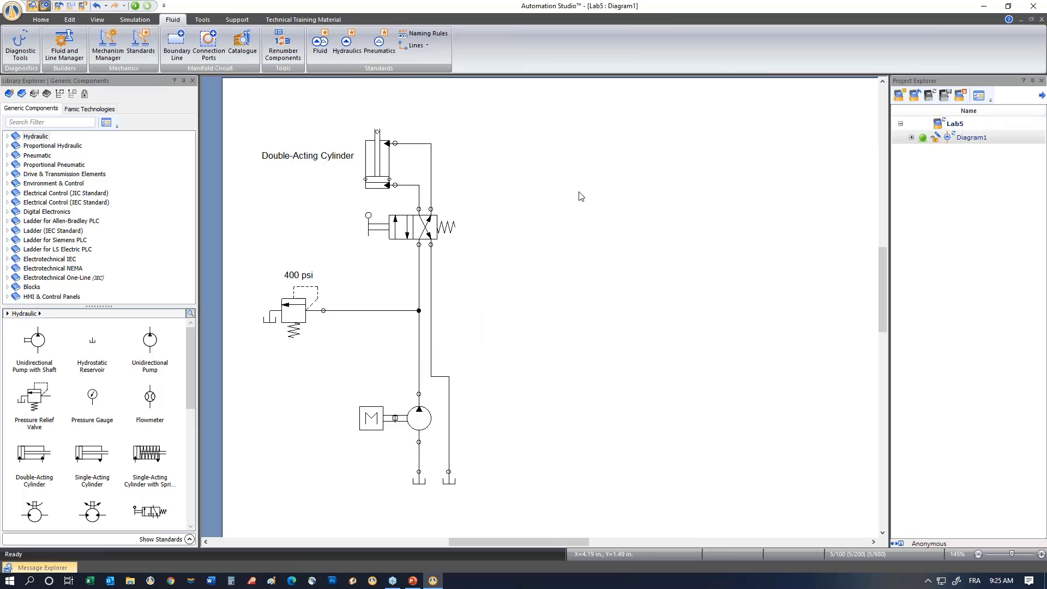
Nudge the double-acting cylinder slightly upward, run the simulation and repeatedly actuate the directional valve's lever.
left_click(385, 167)
mouse_move(376, 162)
left_mouse_down()
mouse_move(367, 143)
mouse_move(376, 156)
left_mouse_up()
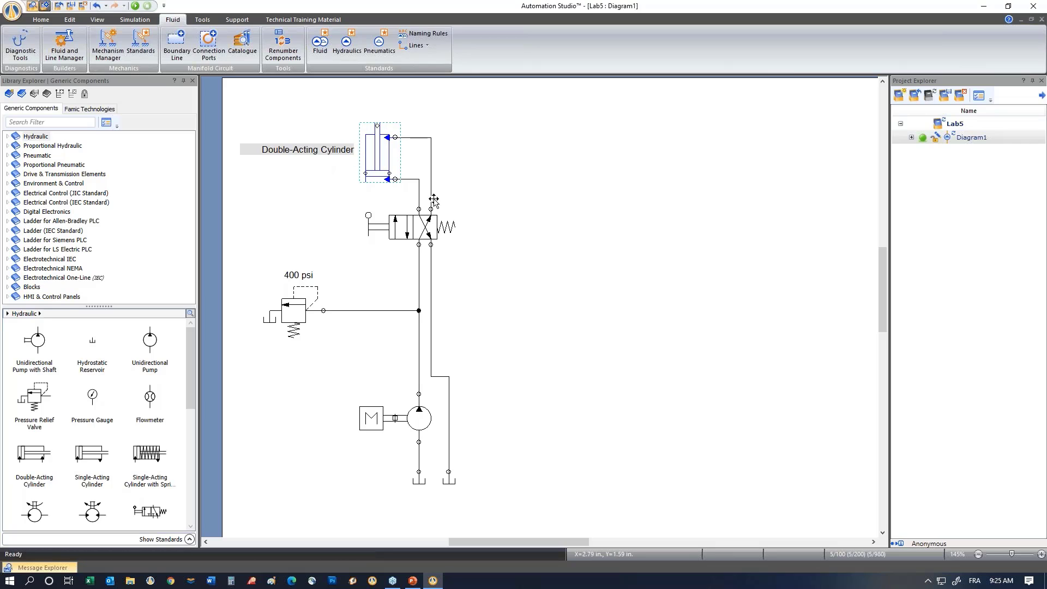
left_click(135, 5)
left_click(279, 229)
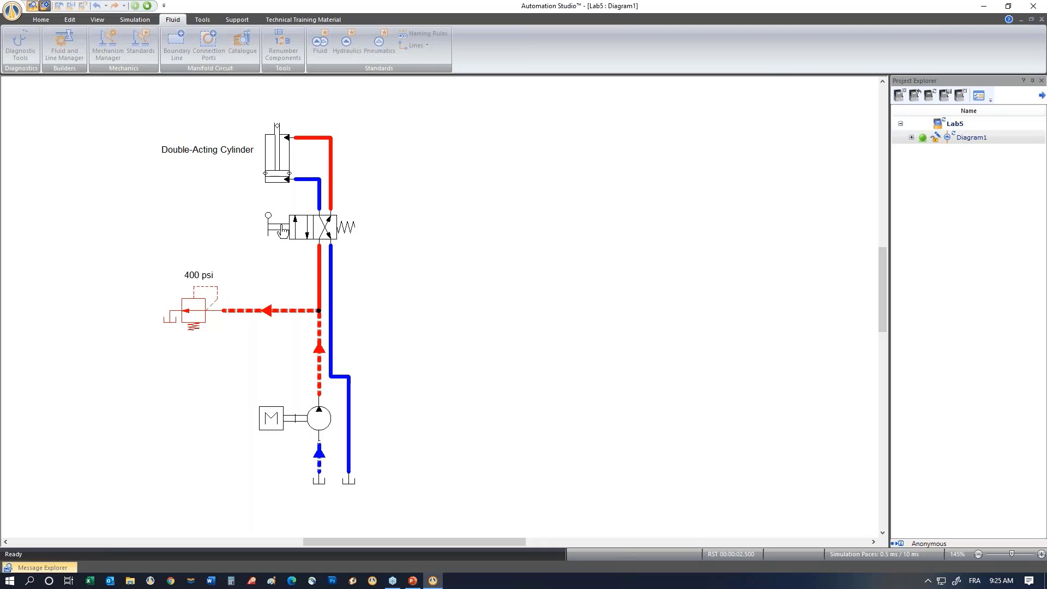
left_click(281, 227)
left_click(282, 226)
left_click(283, 231)
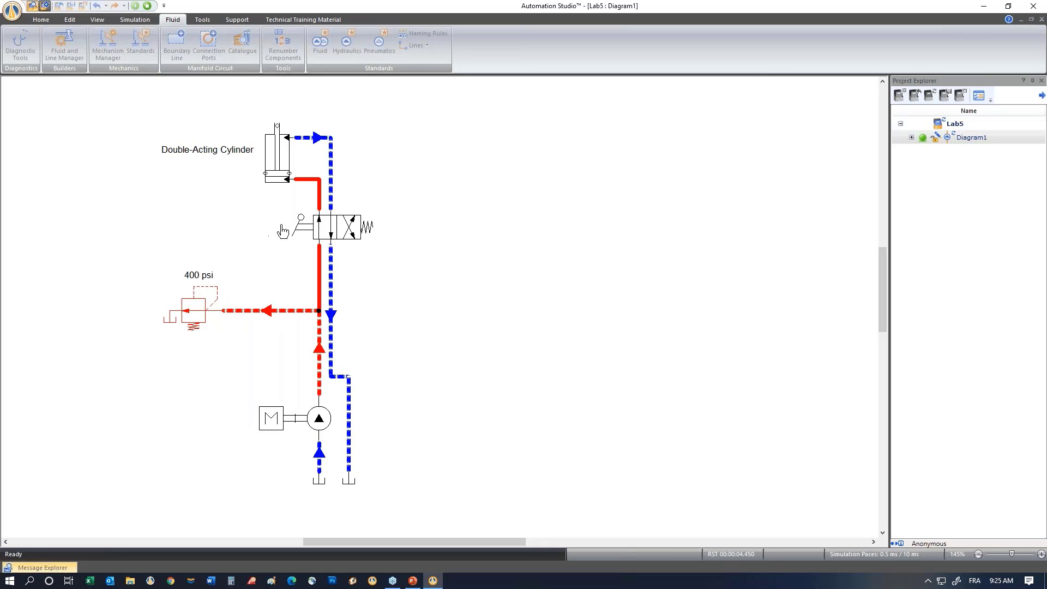
left_click(283, 230)
left_click(283, 230)
Stop the simulation and try to access the double-acting cylinder's component properties, closing the properties window.
left_click(147, 5)
double_click(376, 160)
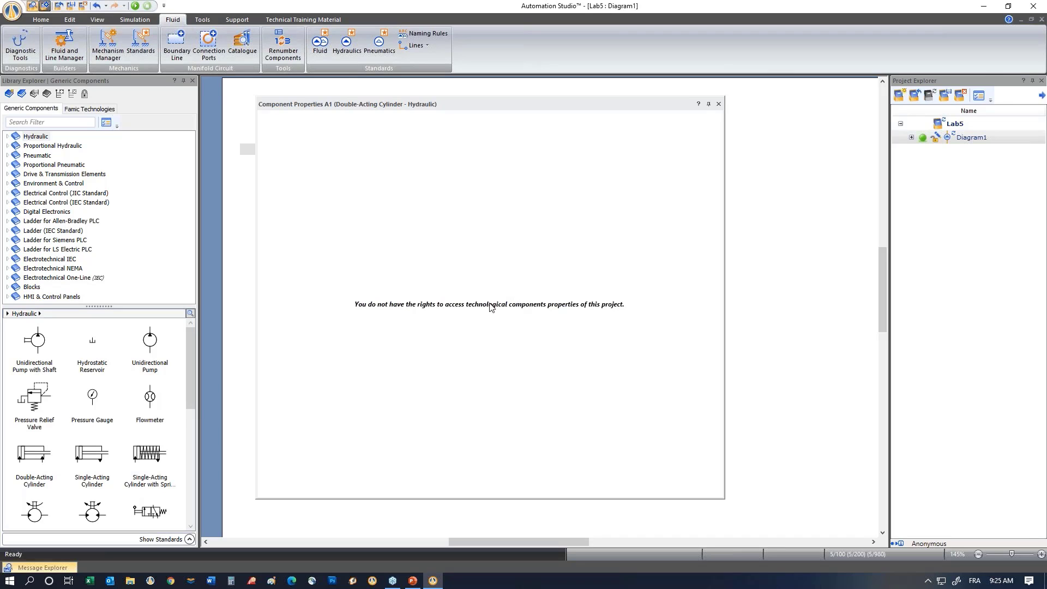
left_click(718, 105)
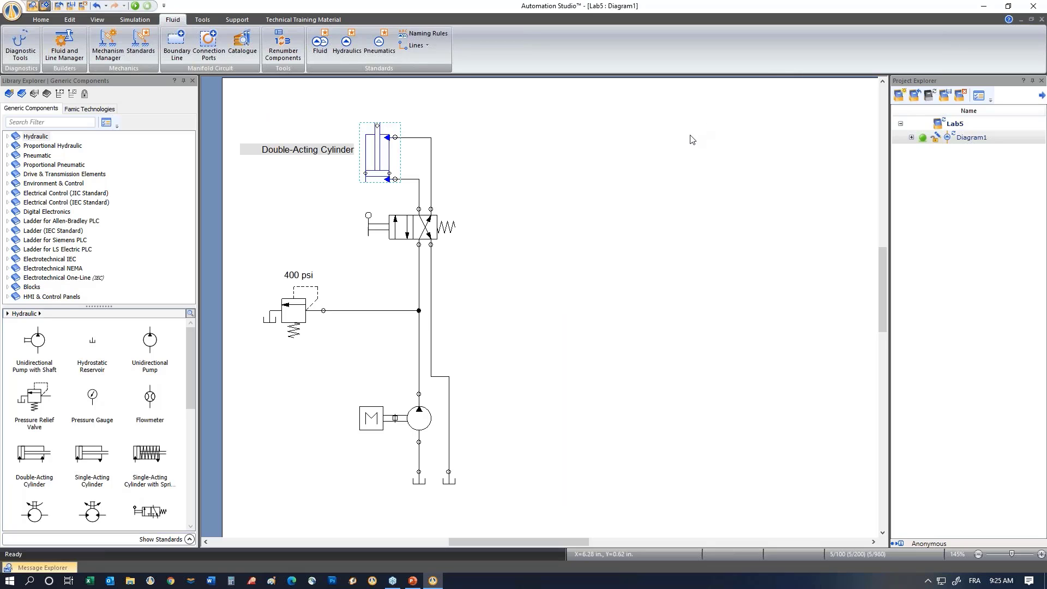
Run the normal simulation and try the troubleshooting pressure gauge on the line above the directional valve, removing it when done.
left_click(134, 19)
left_click(20, 40)
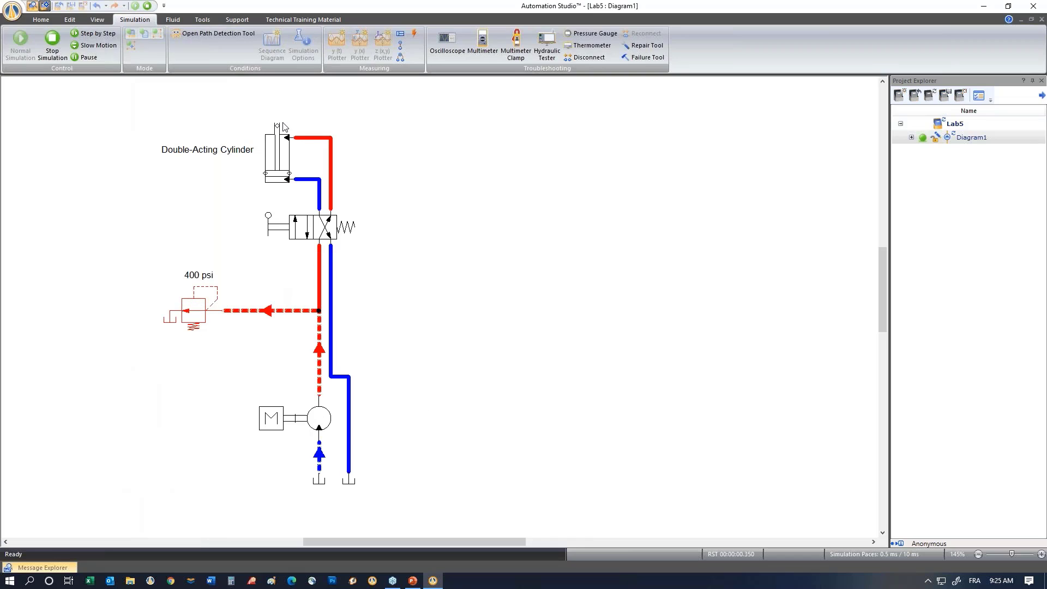
left_click(591, 33)
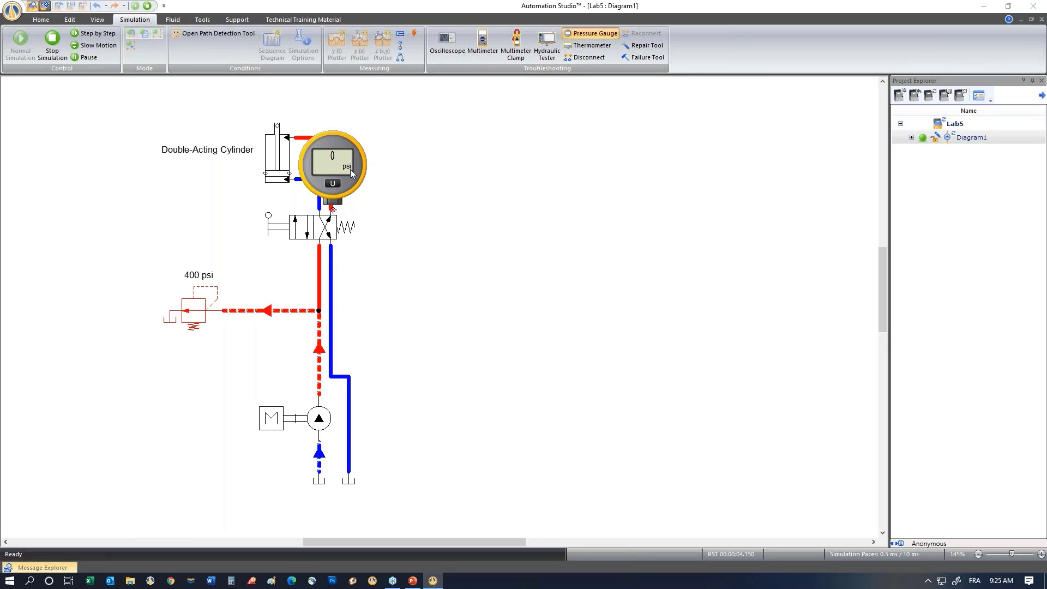
left_click(350, 169)
left_click_drag(356, 169, 484, 205)
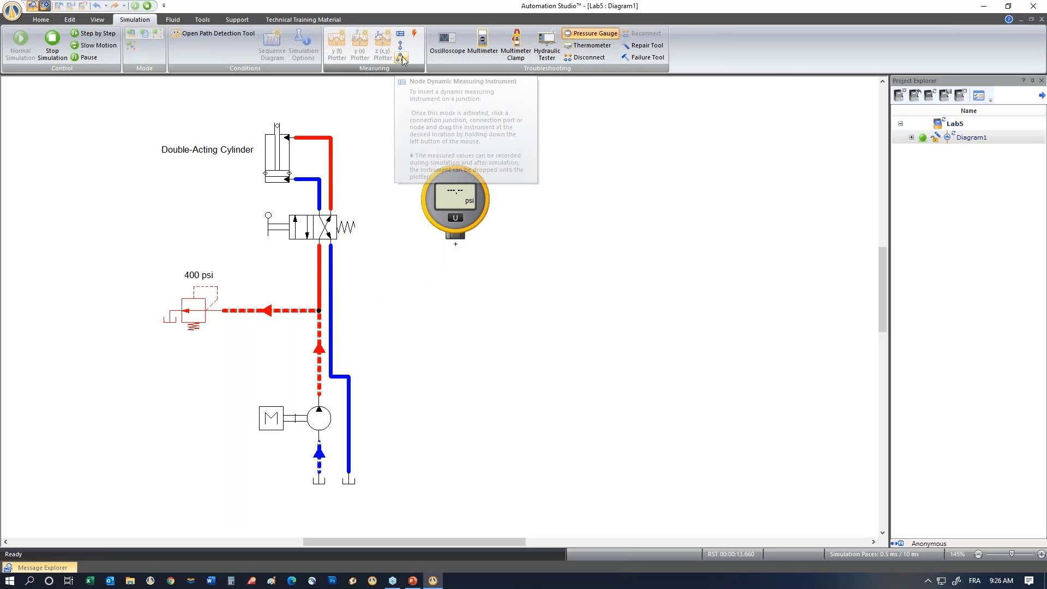
left_click(575, 34)
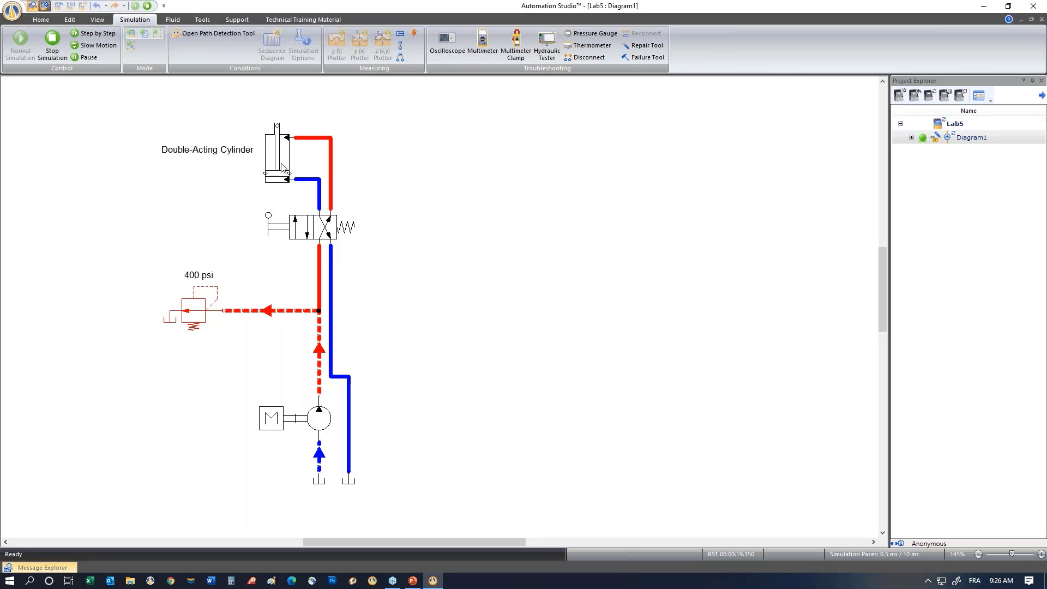
End the simulation and check access to the double-acting cylinder's component properties again, closing the window.
left_click(53, 44)
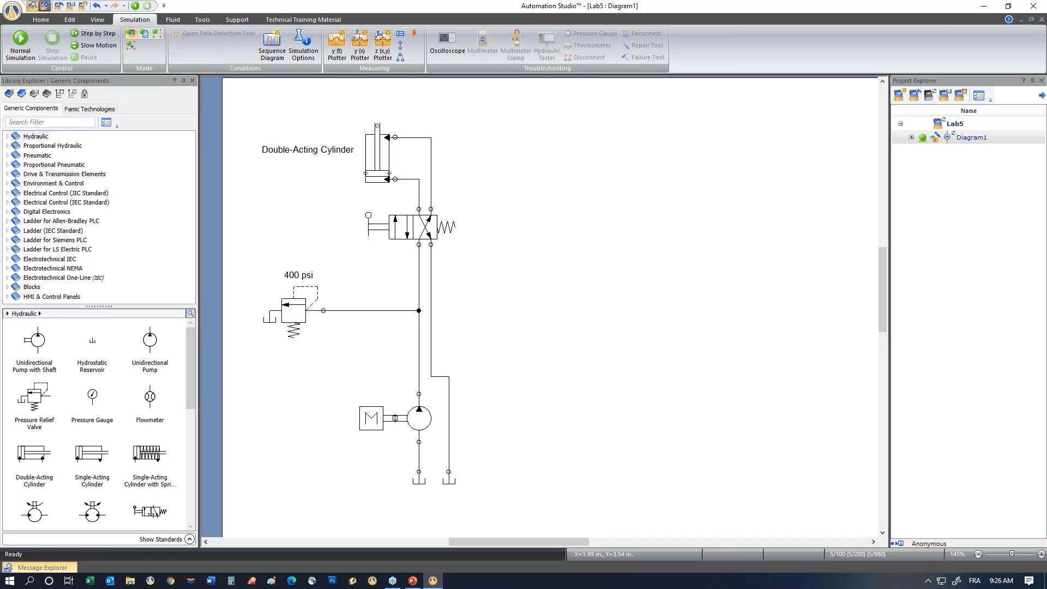
double_click(375, 163)
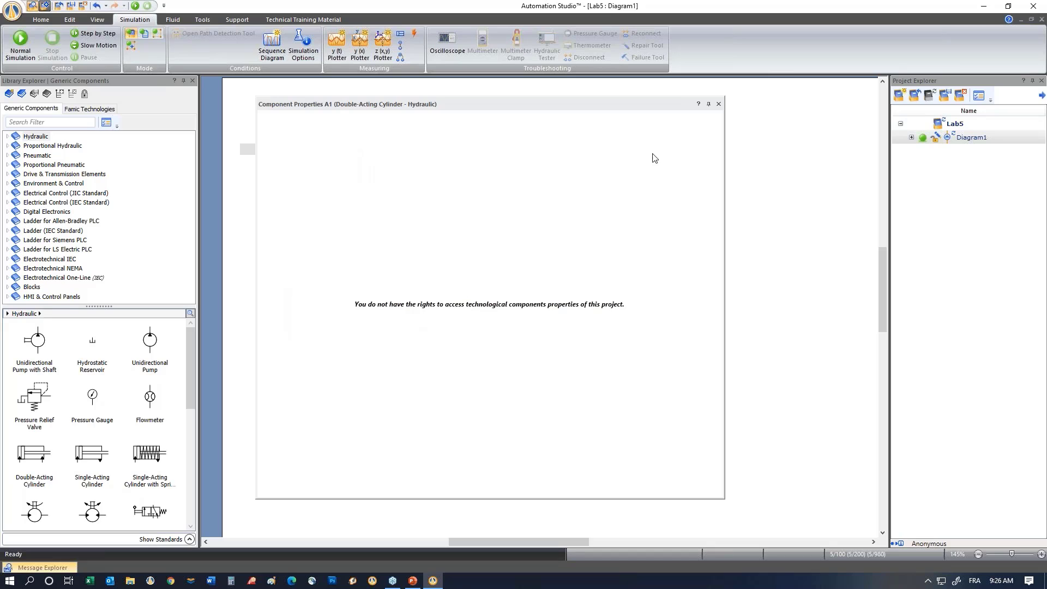
left_click(719, 104)
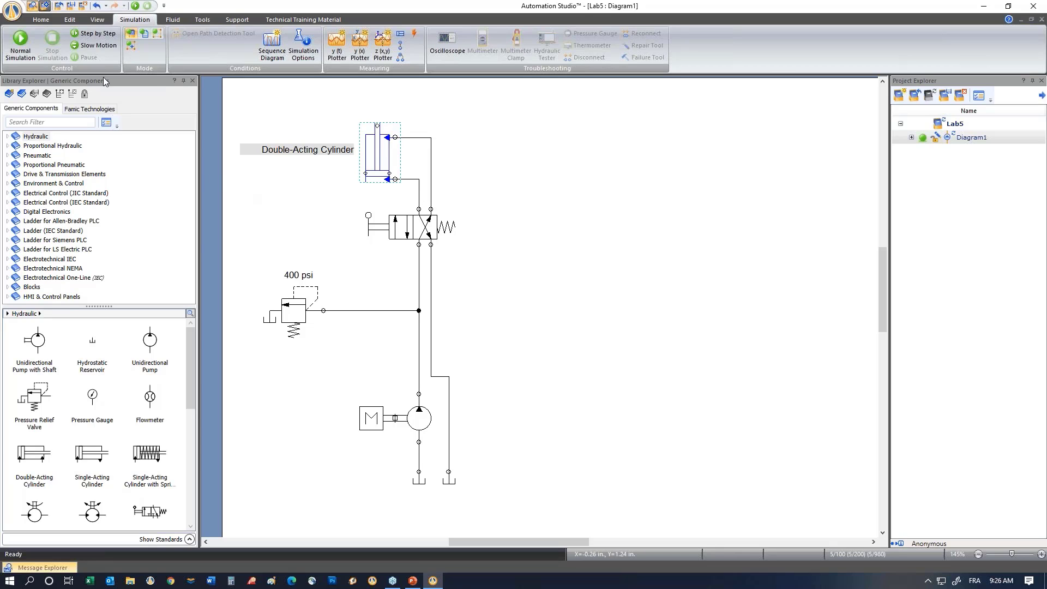
Close Lab5 without saving and open the HY (simulation only).prx project from the Troubleshooting folder of Demo 7.0.
left_click(57, 9)
left_click(516, 316)
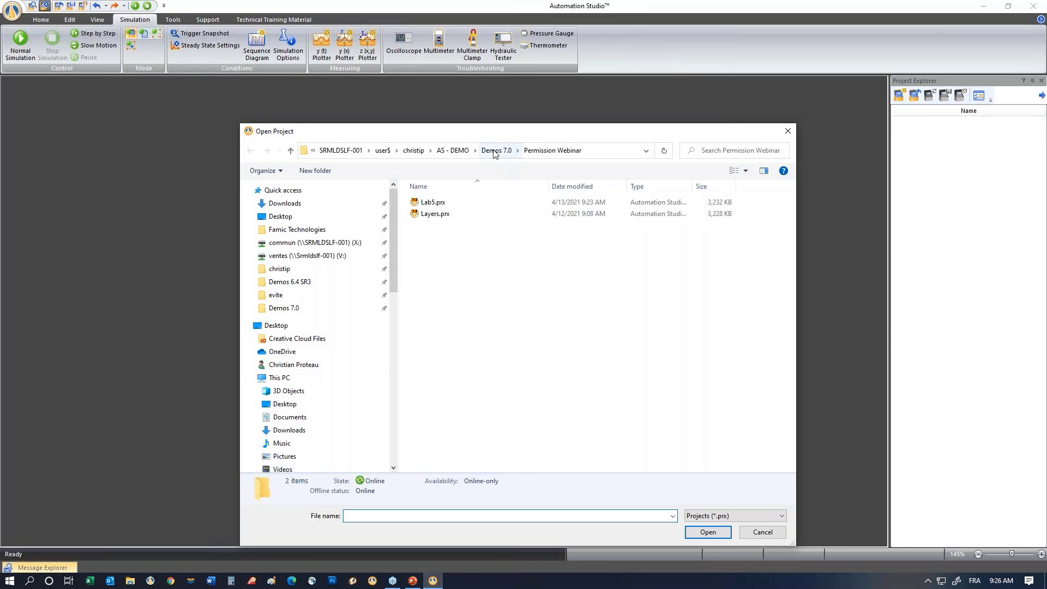
double_click(439, 213)
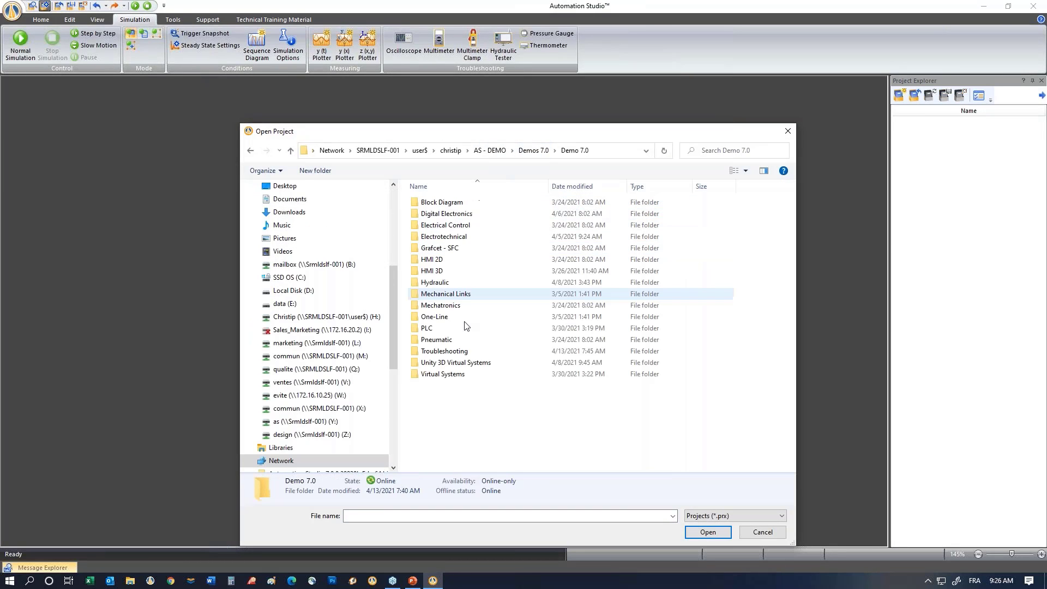
double_click(444, 352)
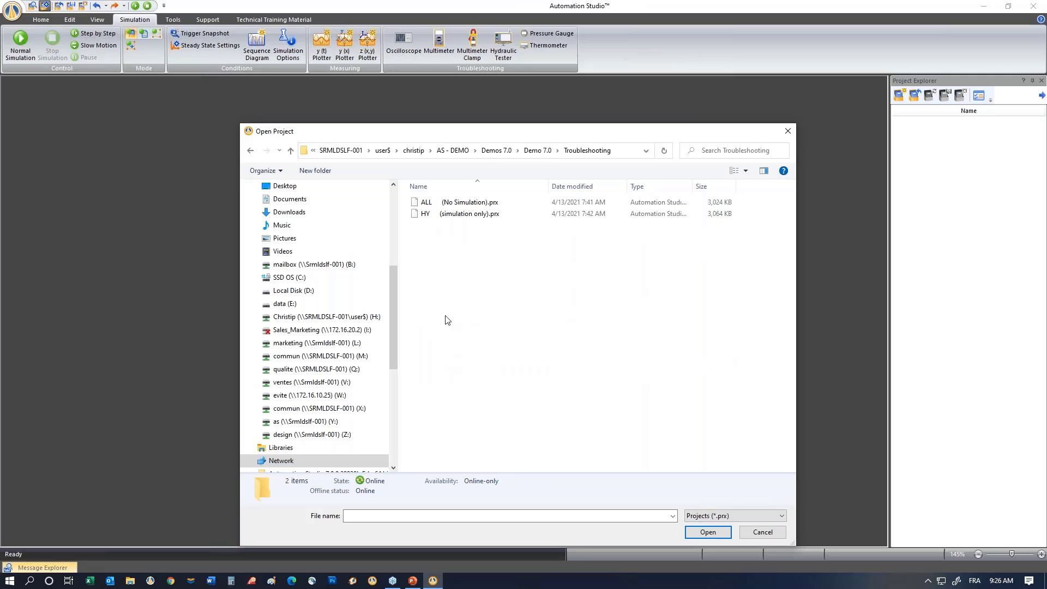
double_click(455, 214)
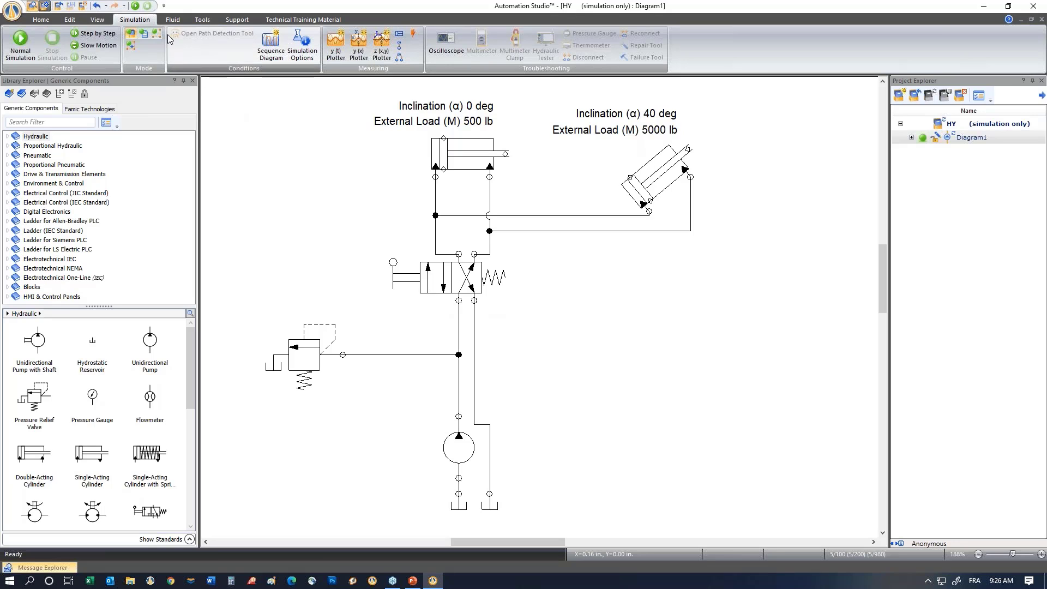
Simulate the two-cylinder circuit, shift the directional valve and return it, and stop the simulation.
left_click(135, 7)
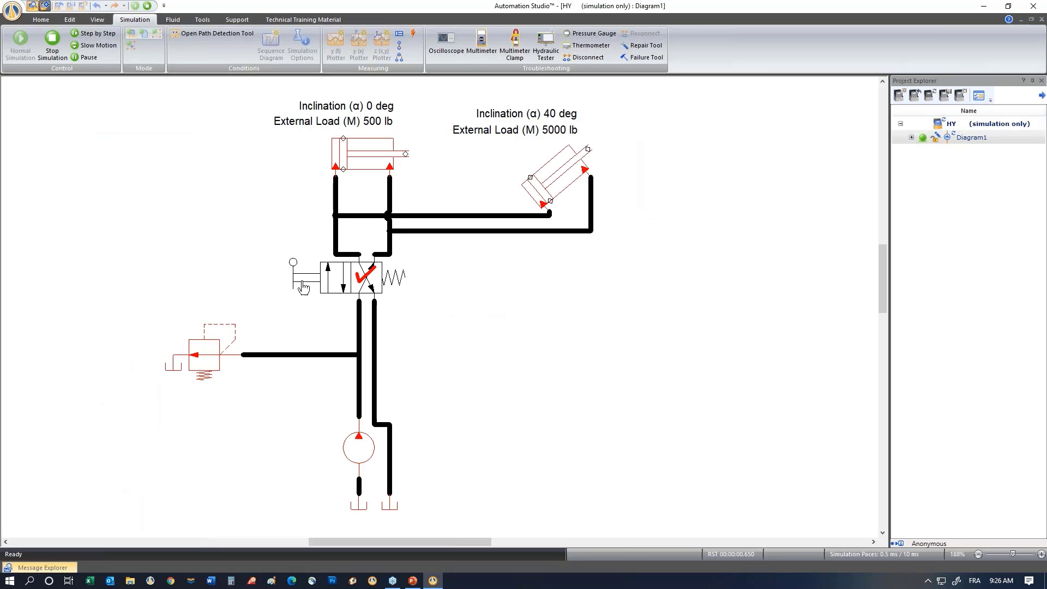
left_click(348, 257)
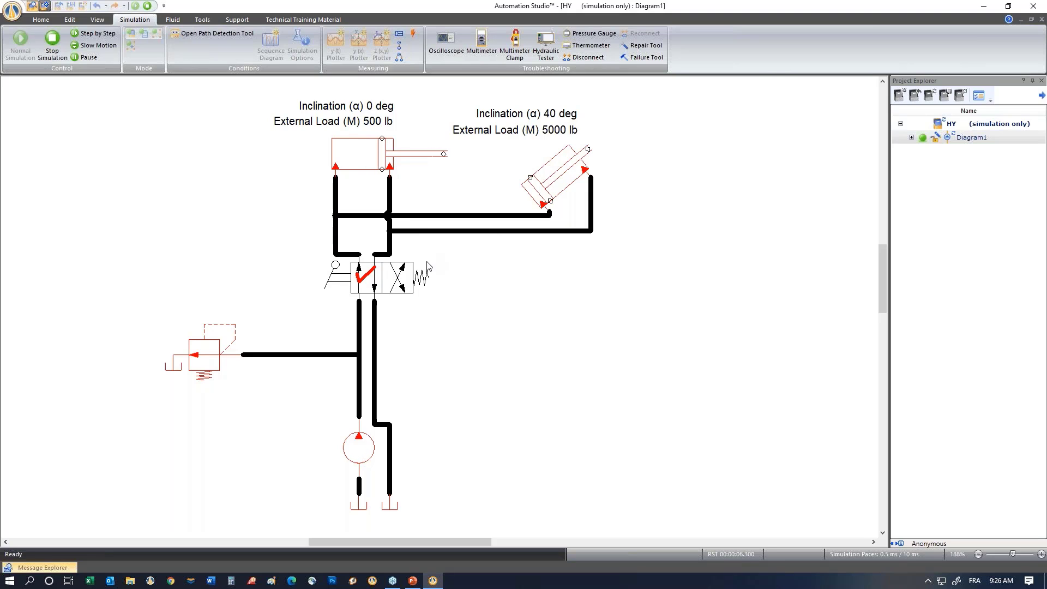
left_click(398, 285)
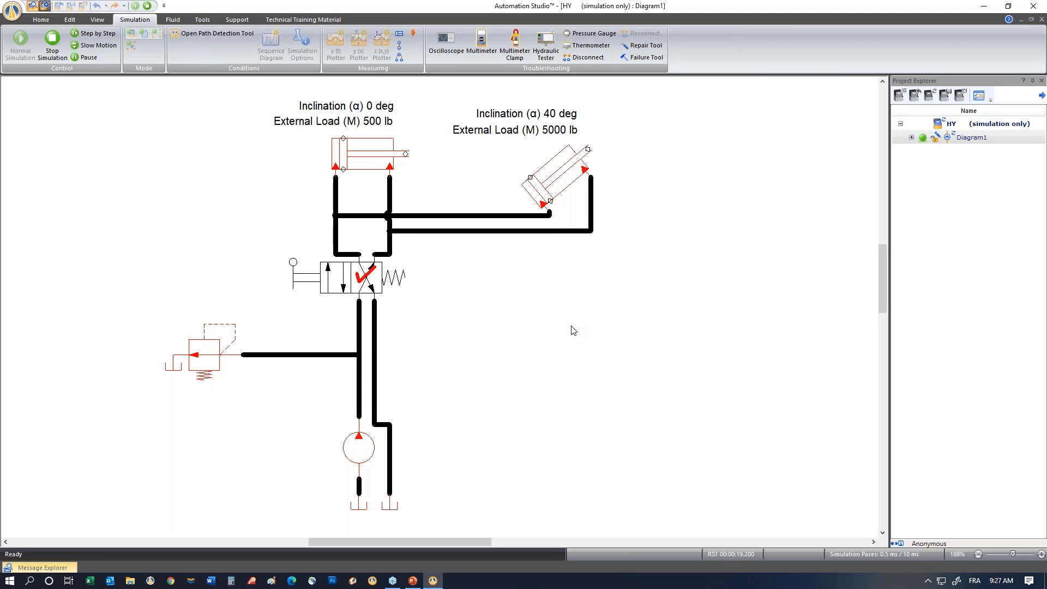
left_click(147, 5)
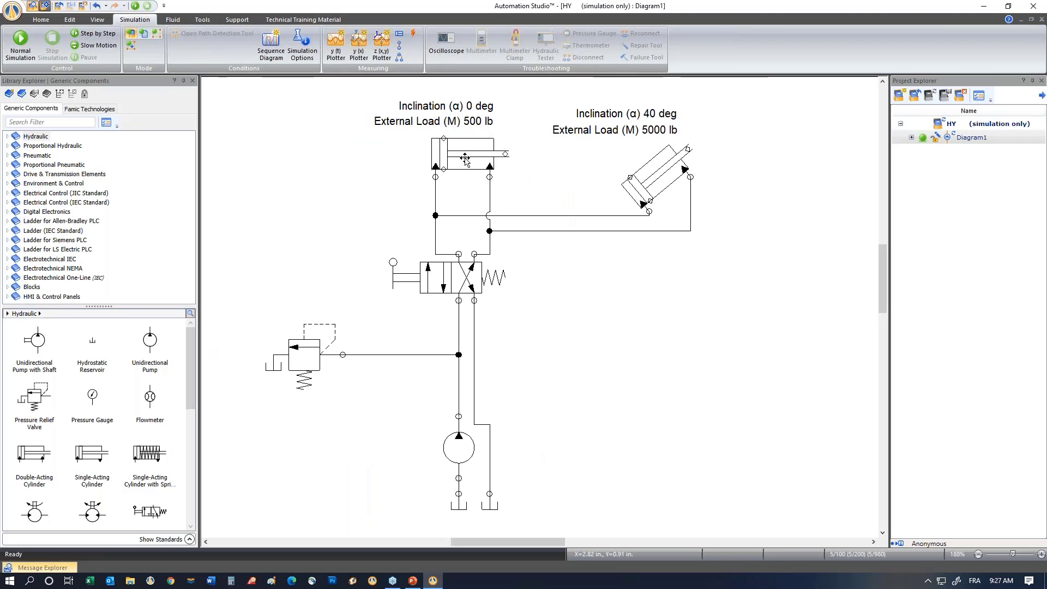
Try to access the component properties of the horizontal 500 lb cylinder, close the window and deselect the cylinder.
double_click(464, 158)
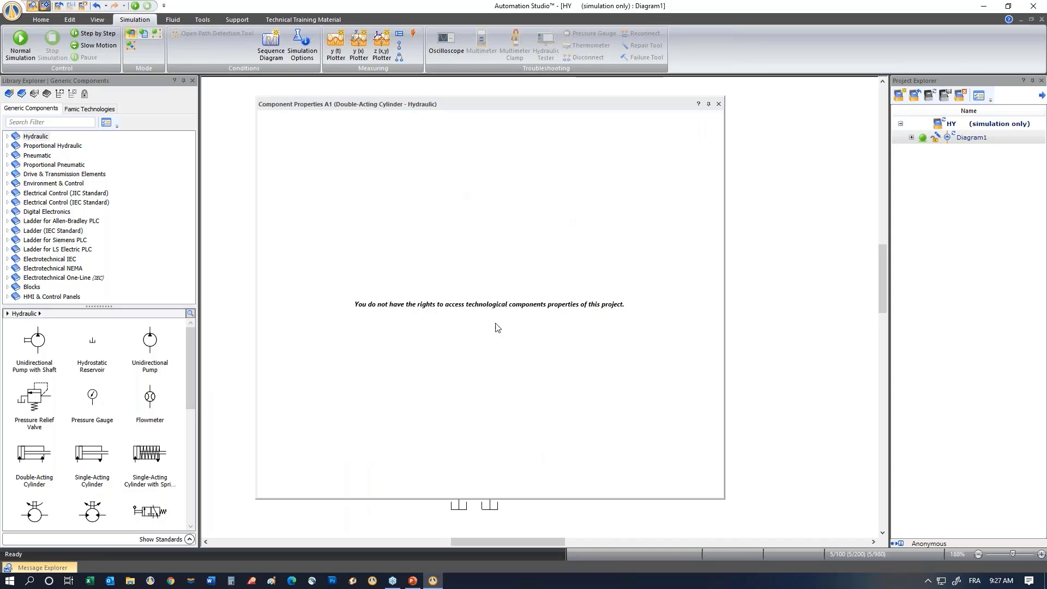
left_click(719, 104)
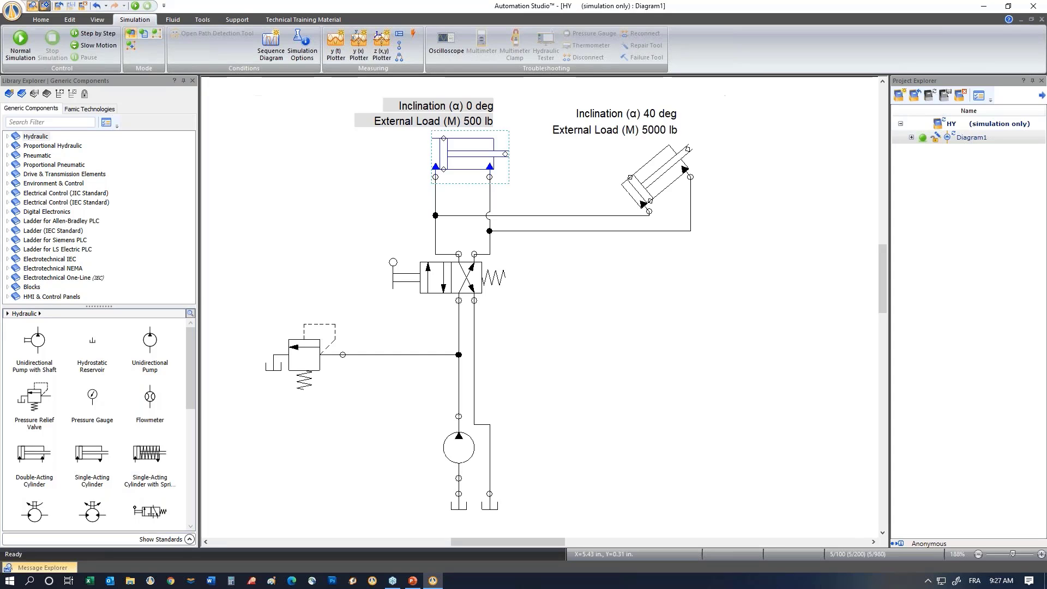
left_click(536, 147)
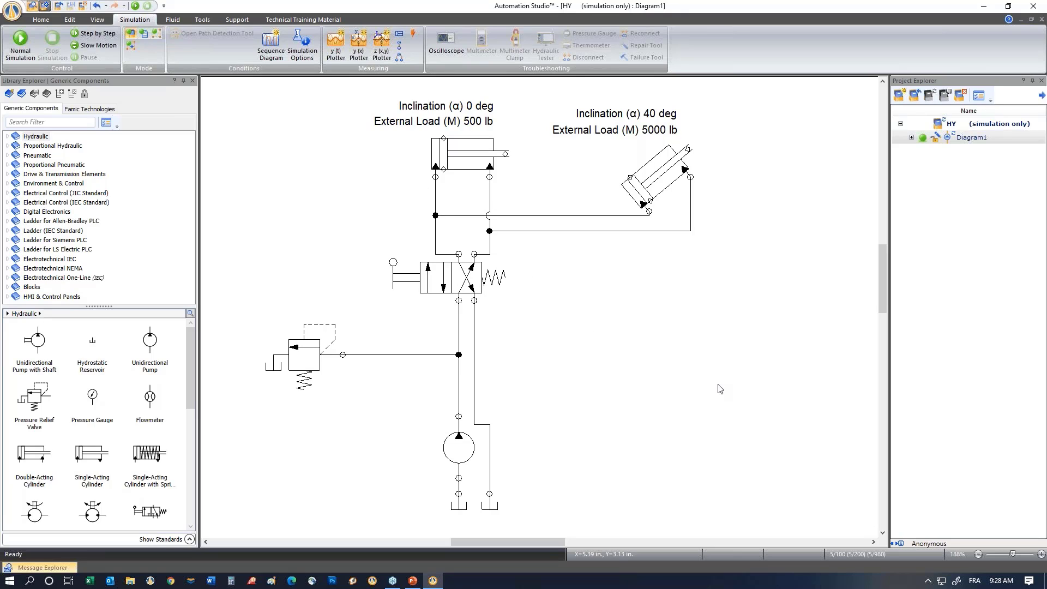
Open the ALL (No Simulation).prx project in place of the HY project.
left_click(59, 7)
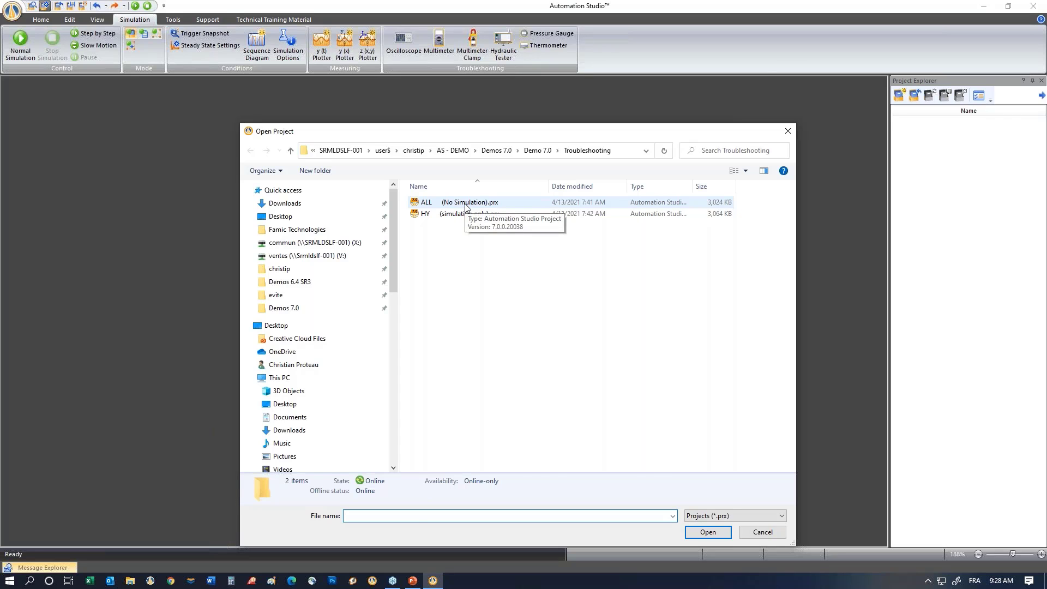
double_click(465, 204)
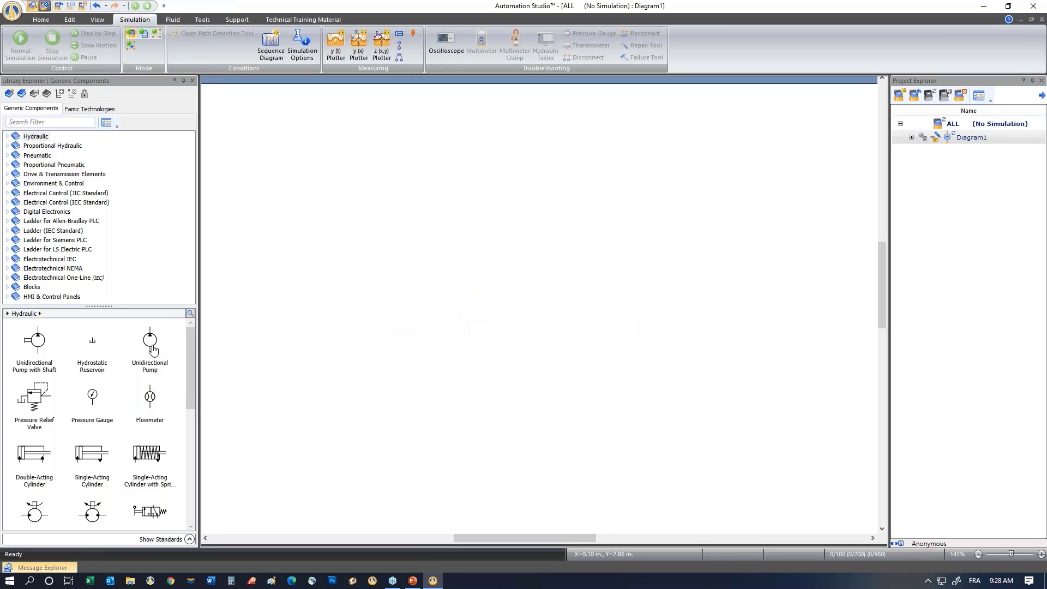
Place a hydrostatic reservoir, a unidirectional pump, a 24-volt power supply and a JIC normally open push-button on the empty diagram.
left_click_drag(92, 344, 369, 392)
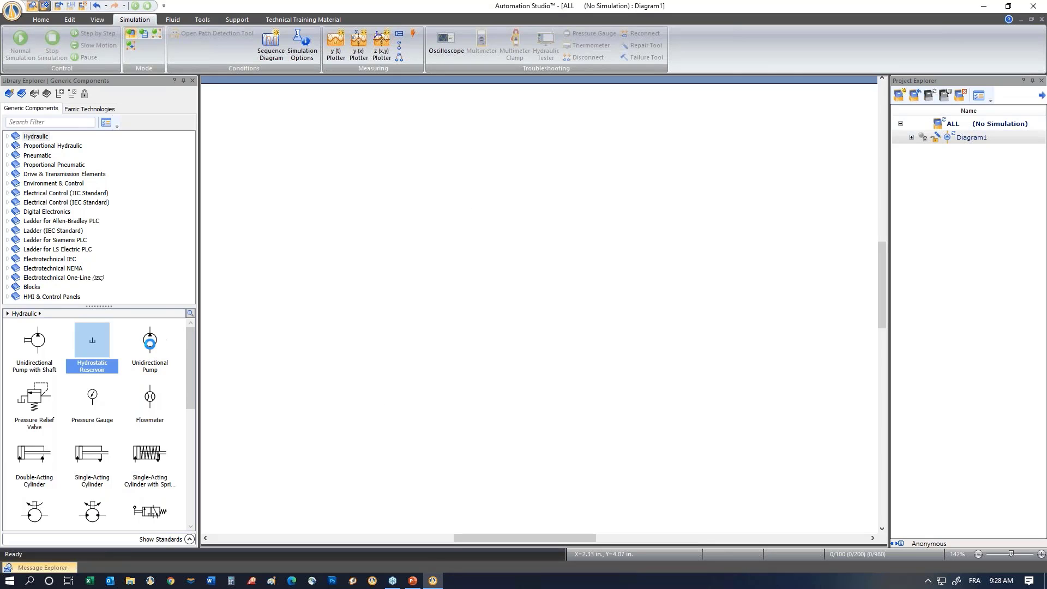
left_click_drag(150, 340, 369, 348)
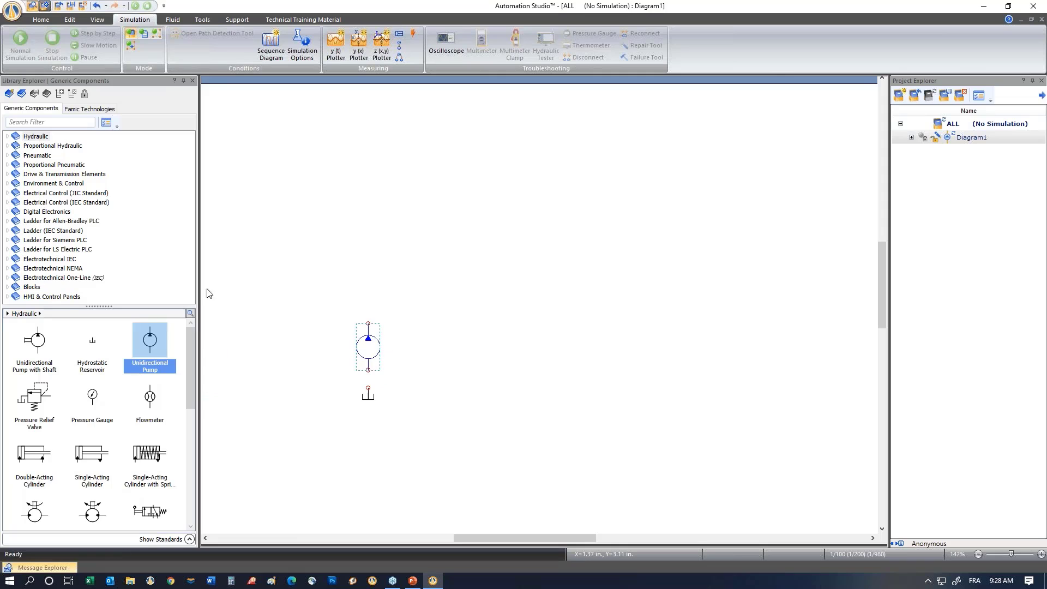
left_click(65, 193)
left_click_drag(39, 341, 433, 186)
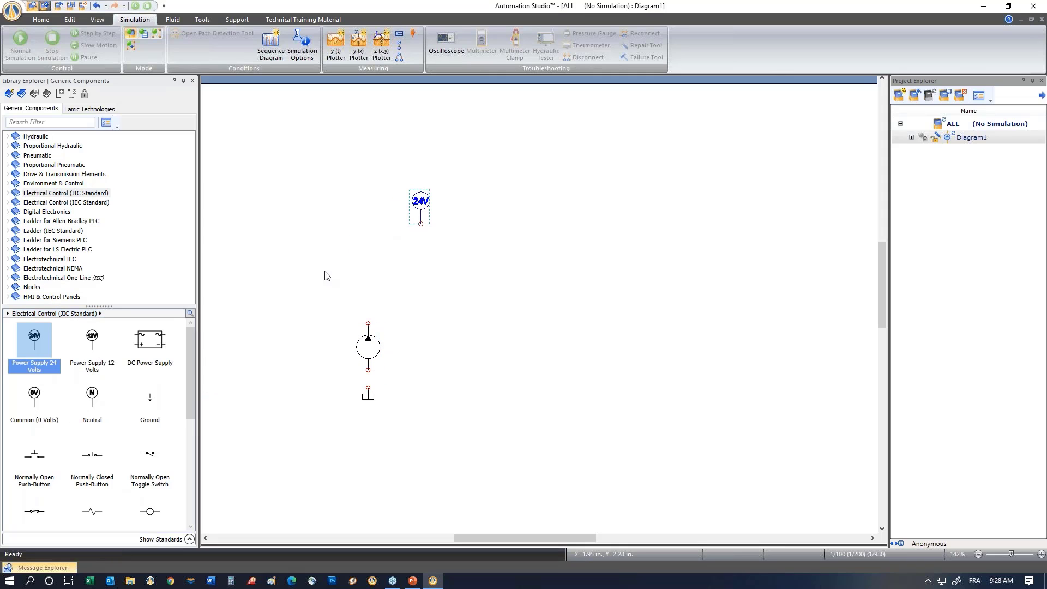
left_click_drag(34, 455, 445, 218)
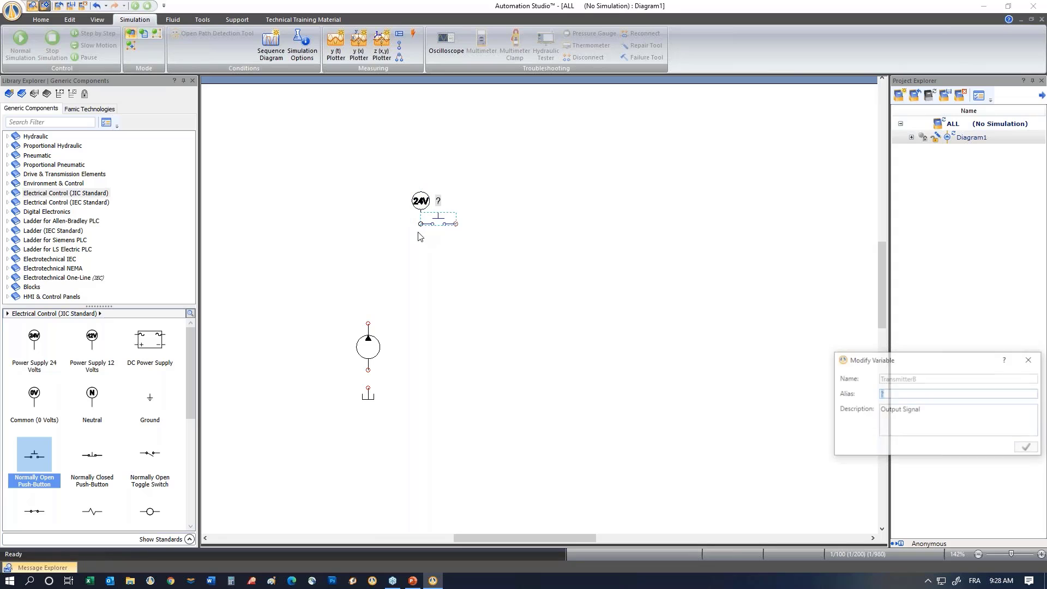
left_click_drag(958, 355, 618, 298)
left_click(682, 308)
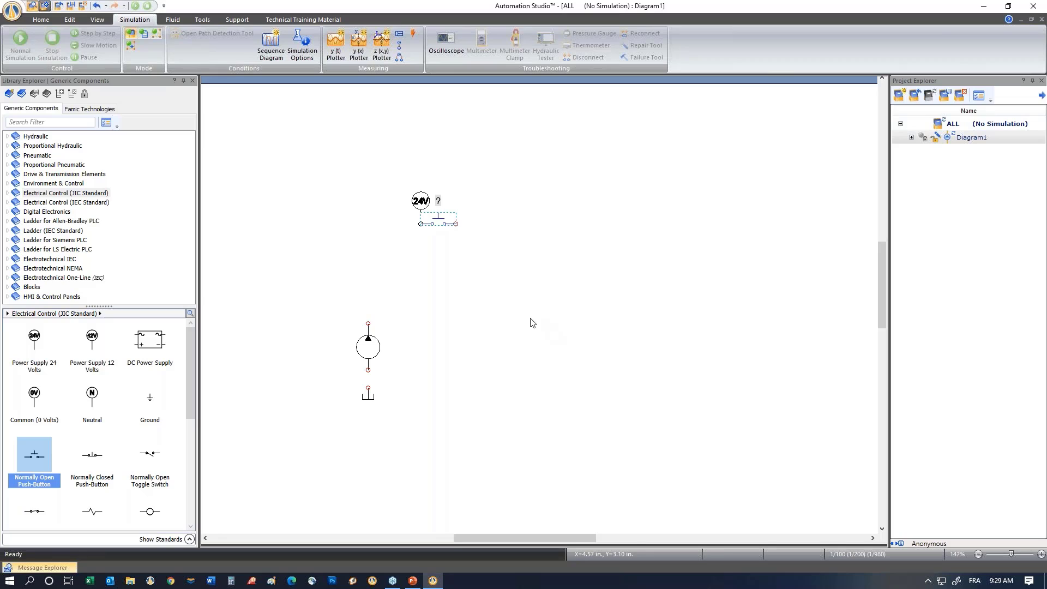
Select all the components placed on the diagram and delete them.
left_click(322, 201)
left_click_drag(281, 164, 574, 512)
key("Delete")
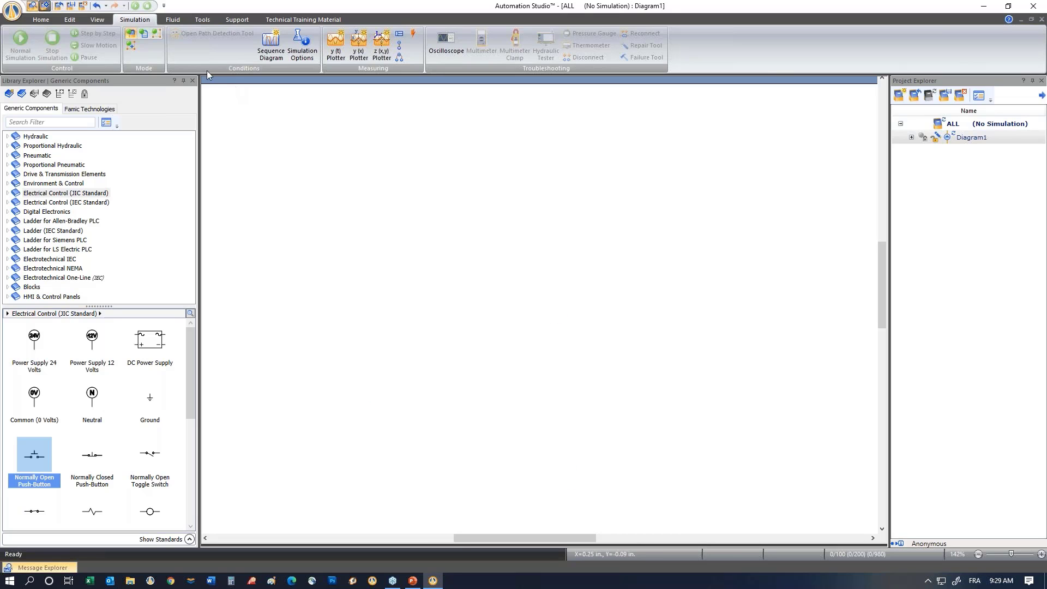
Insert the Access rights manager screenshot from the Permission Webinar folder in Demos 7.0 as a picture on the diagram.
left_click(41, 19)
left_click(567, 33)
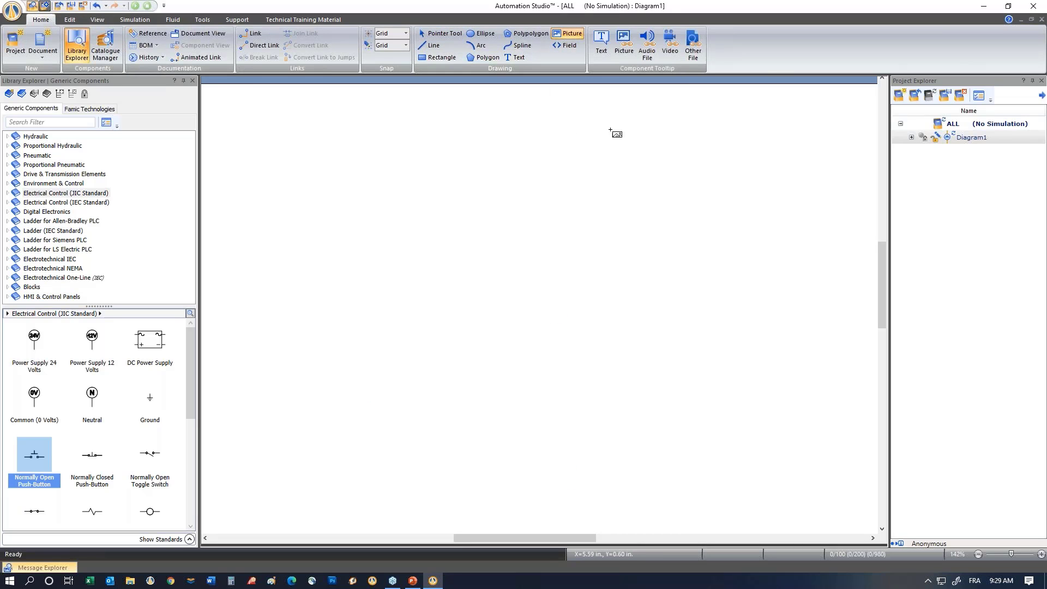
left_click(573, 186)
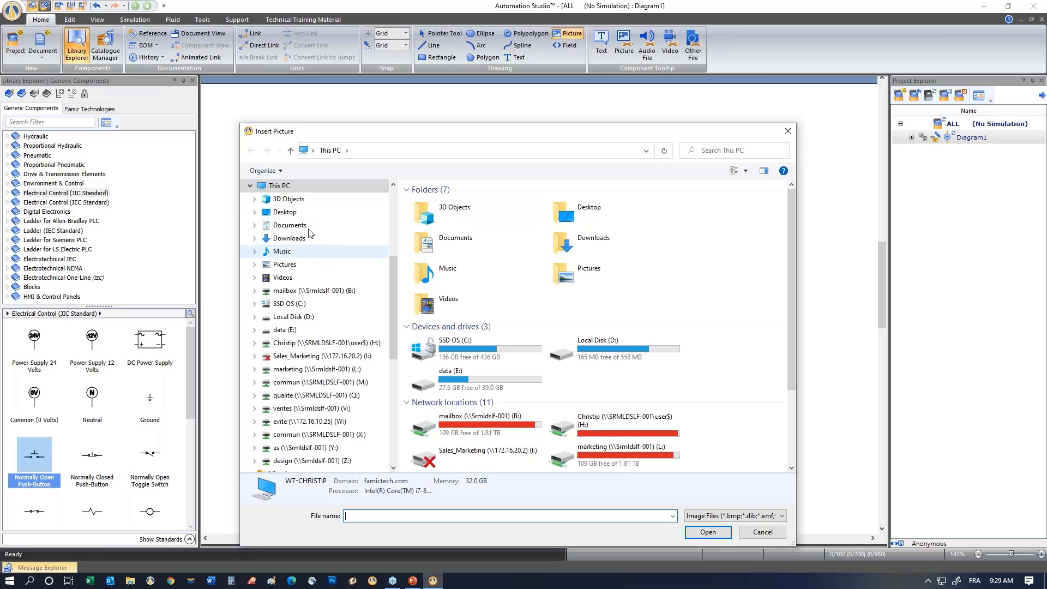
left_click_drag(392, 266, 391, 174)
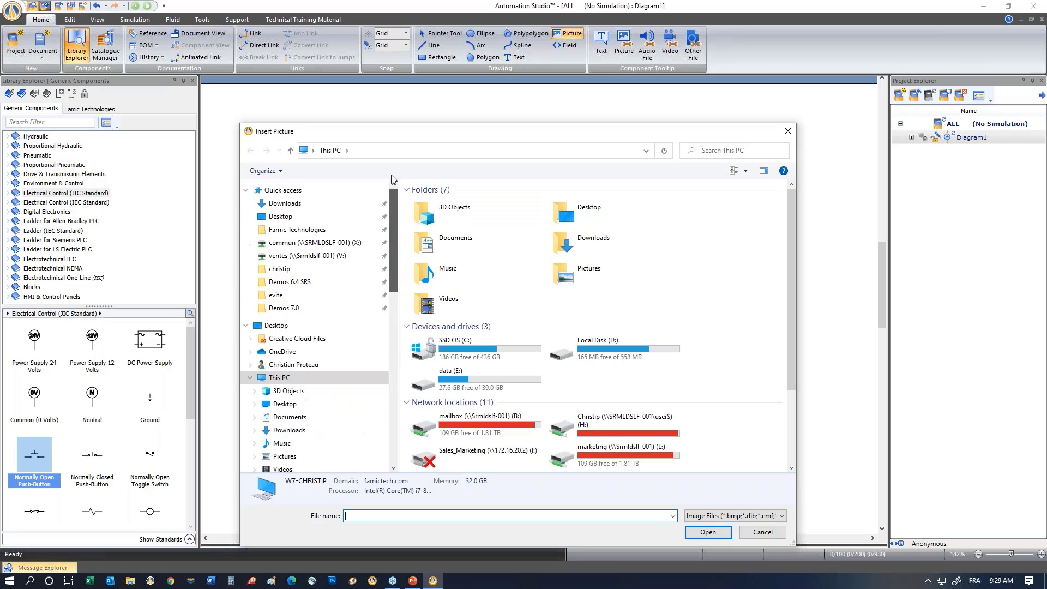
left_click(284, 308)
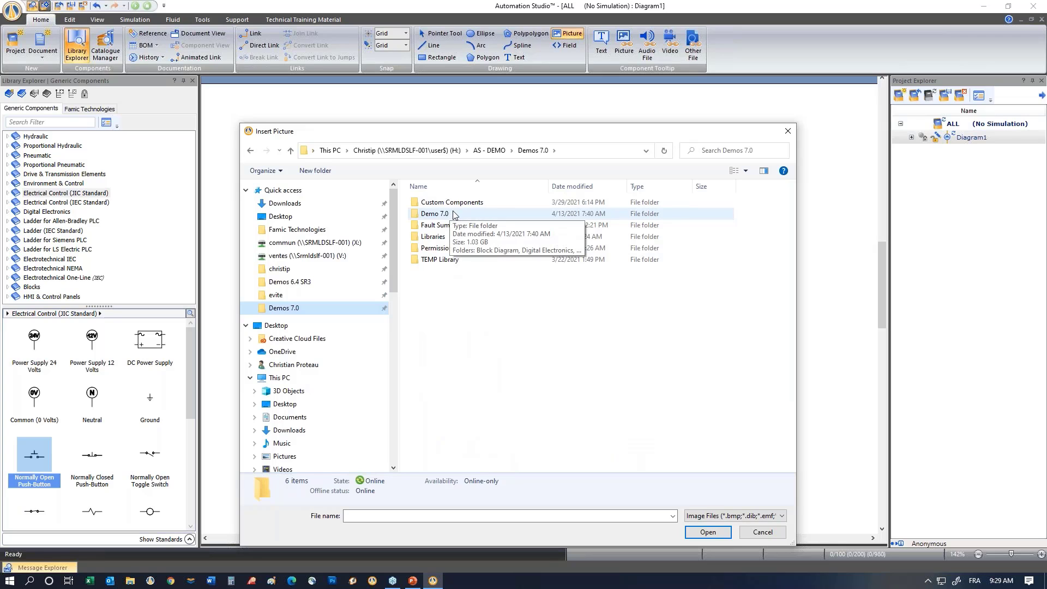
double_click(450, 248)
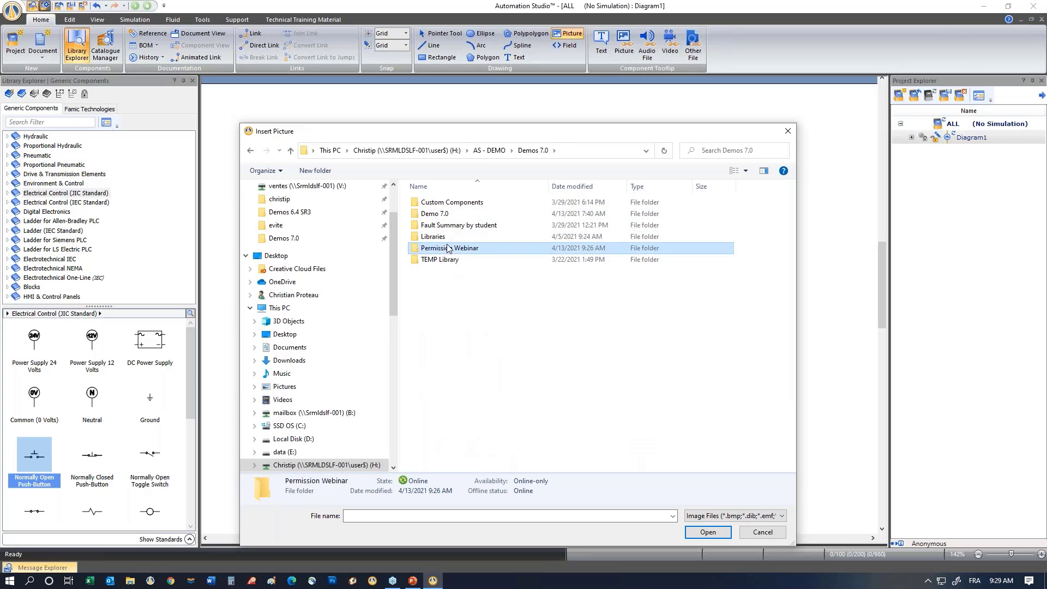
double_click(451, 209)
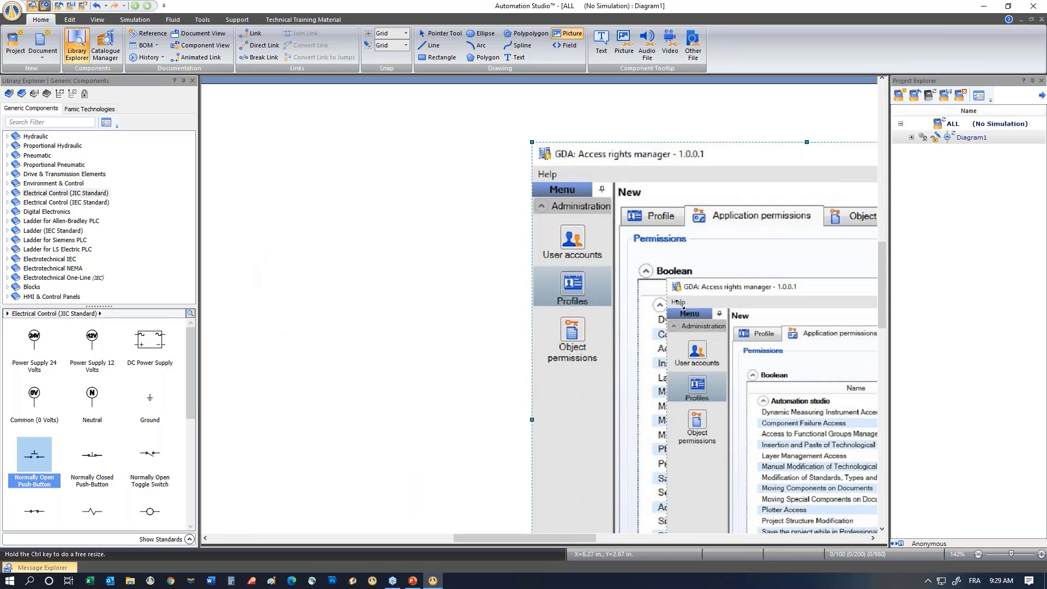
Shrink the inserted permissions picture and move it so that it is entirely within view on the diagram page.
left_click_drag(532, 143, 778, 390)
left_click_drag(825, 453, 675, 309)
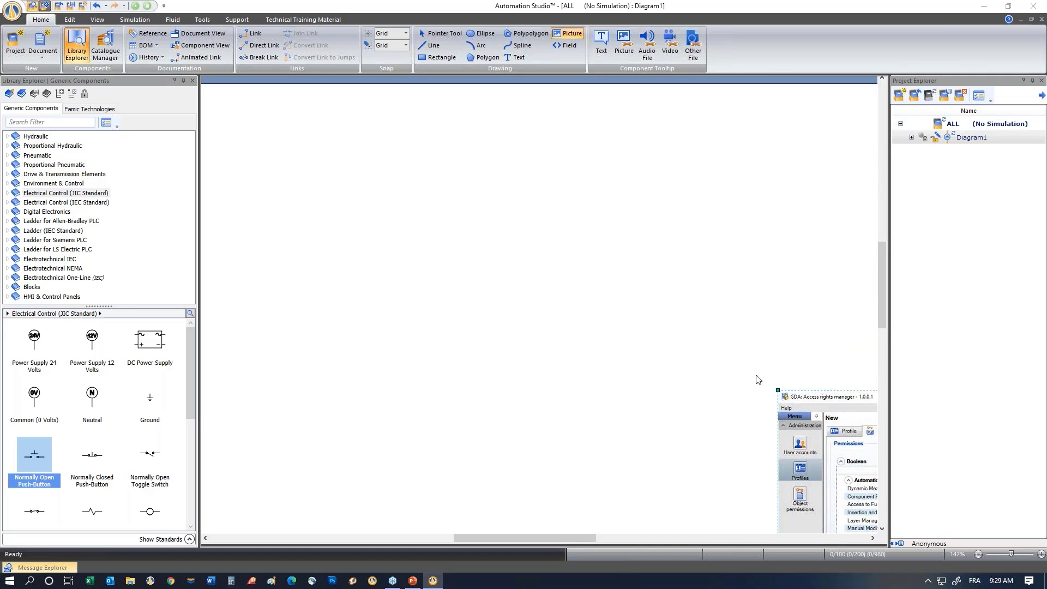
left_click(788, 131)
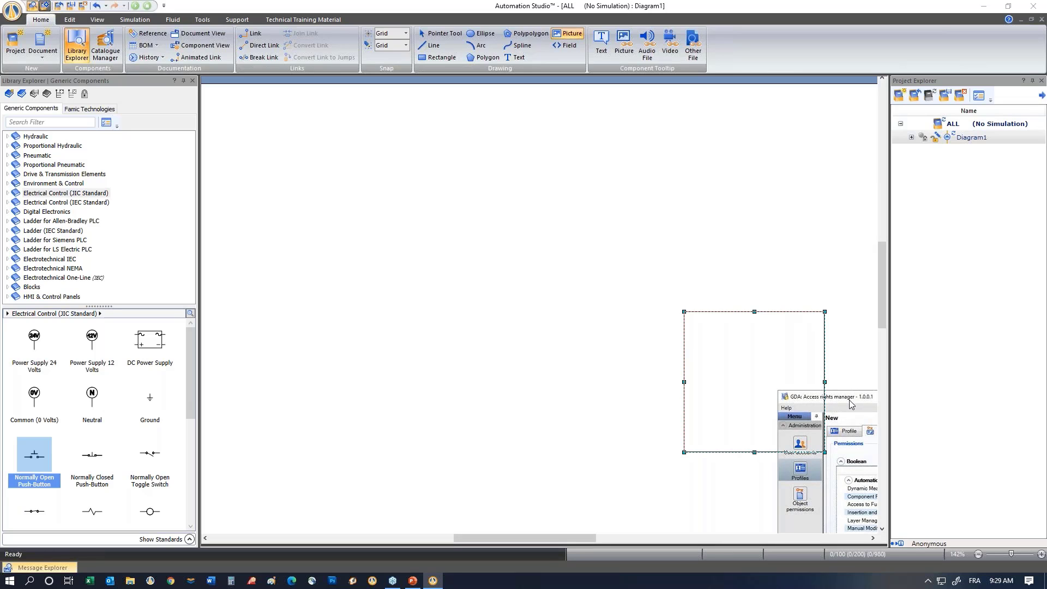
key("alt+Tab")
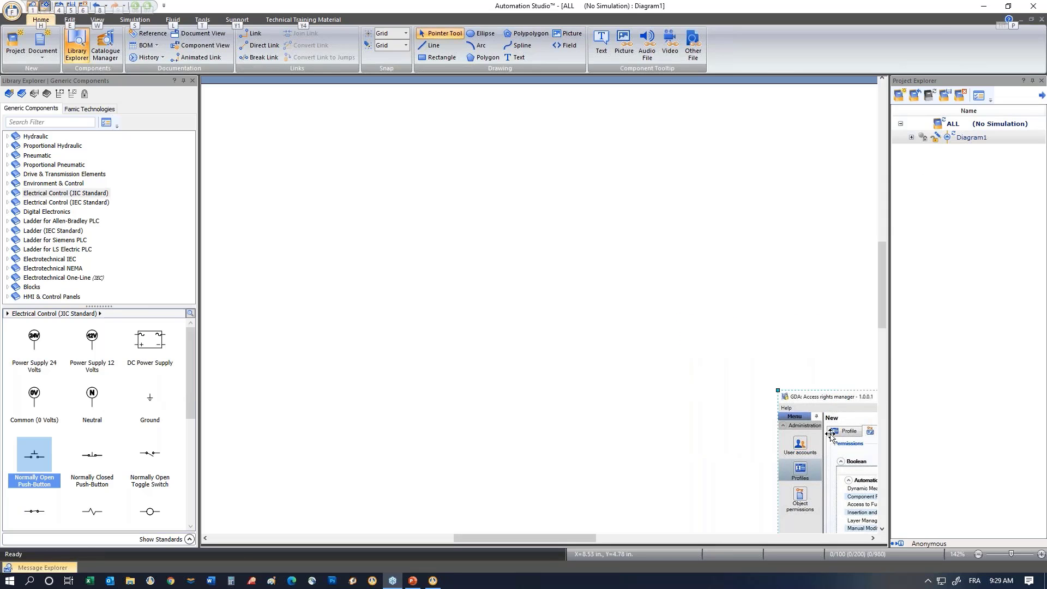
left_click_drag(831, 433, 607, 179)
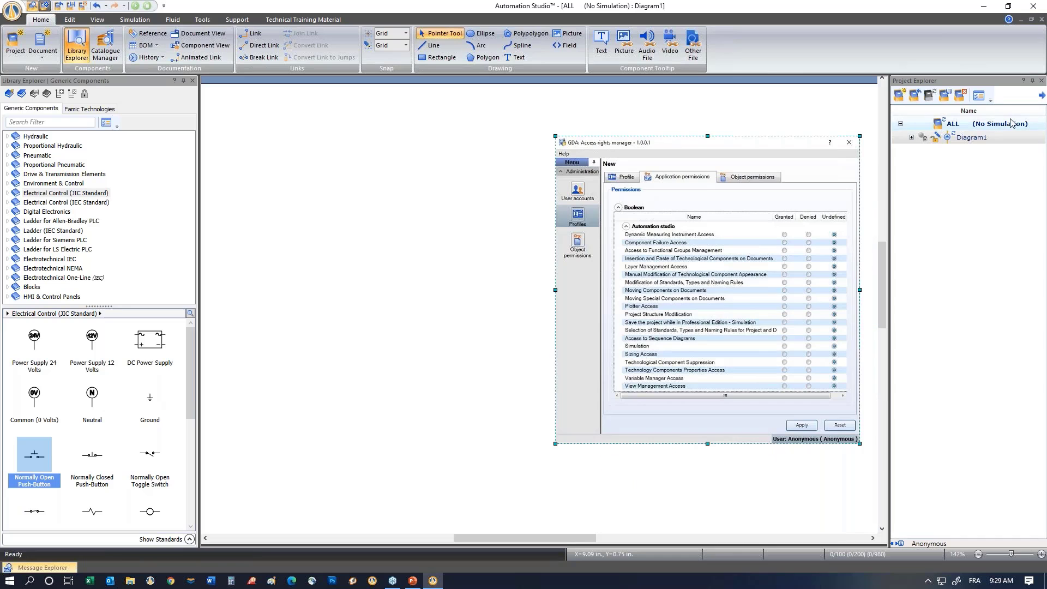
Auto-hide the Project Explorer, then enlarge the permissions picture and move it lower, leaving the page's left half free.
left_click(1032, 81)
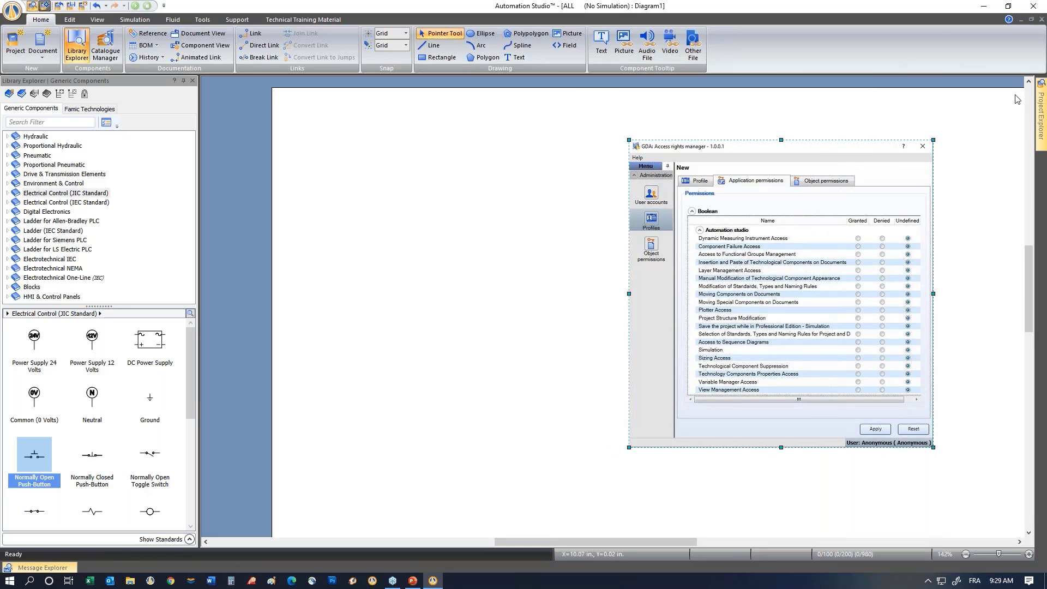
left_click_drag(936, 137, 999, 94)
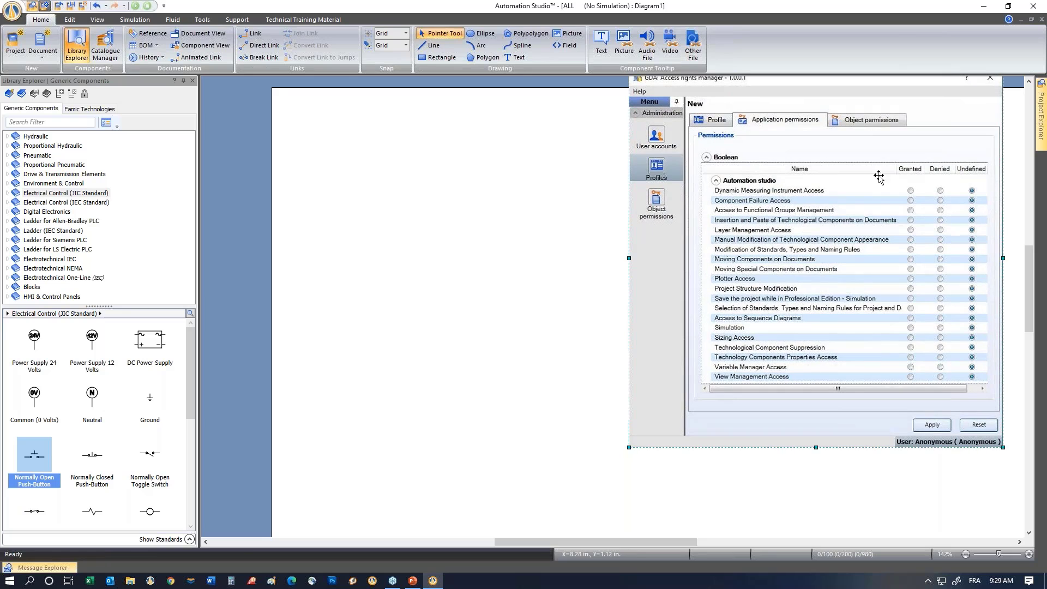
left_click_drag(860, 217, 873, 271)
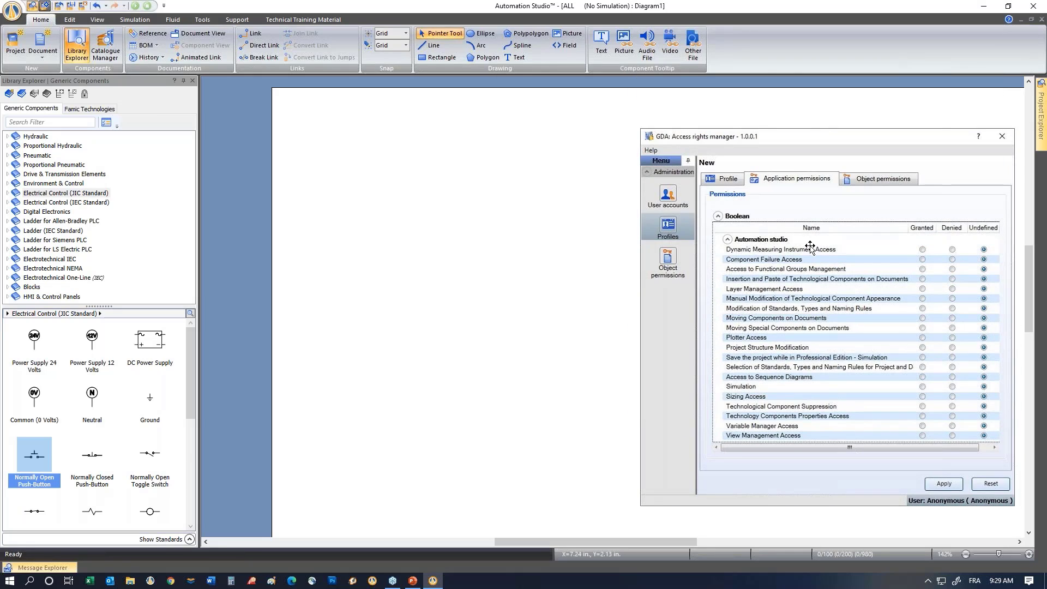
Build a small hydraulic circuit from a unidirectional pump with a reservoir at its inlet and a line from its outlet to a second reservoir.
left_click(135, 19)
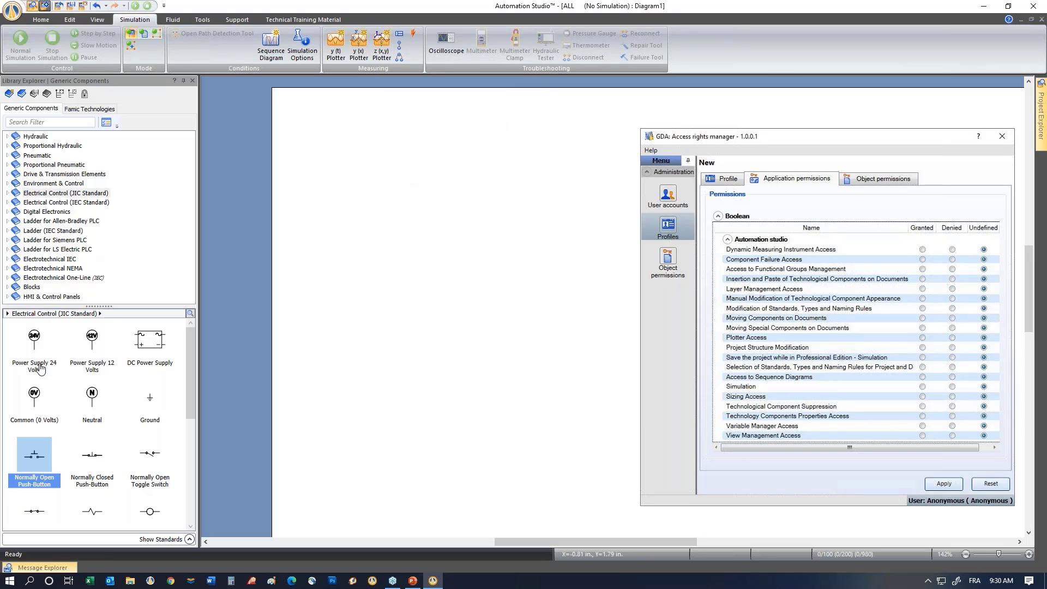
left_click(33, 137)
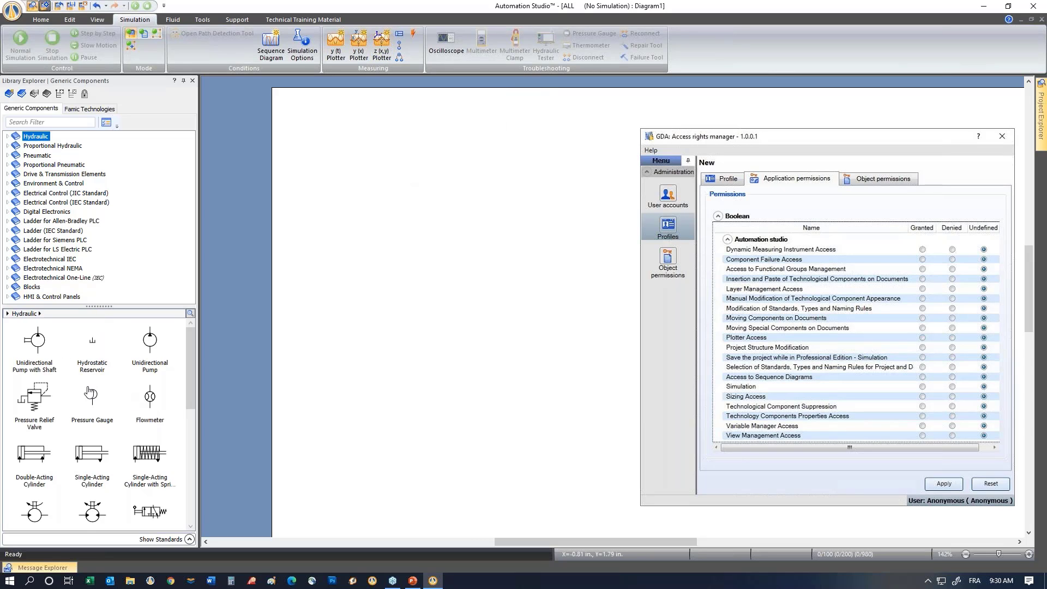
left_click_drag(151, 349, 390, 349)
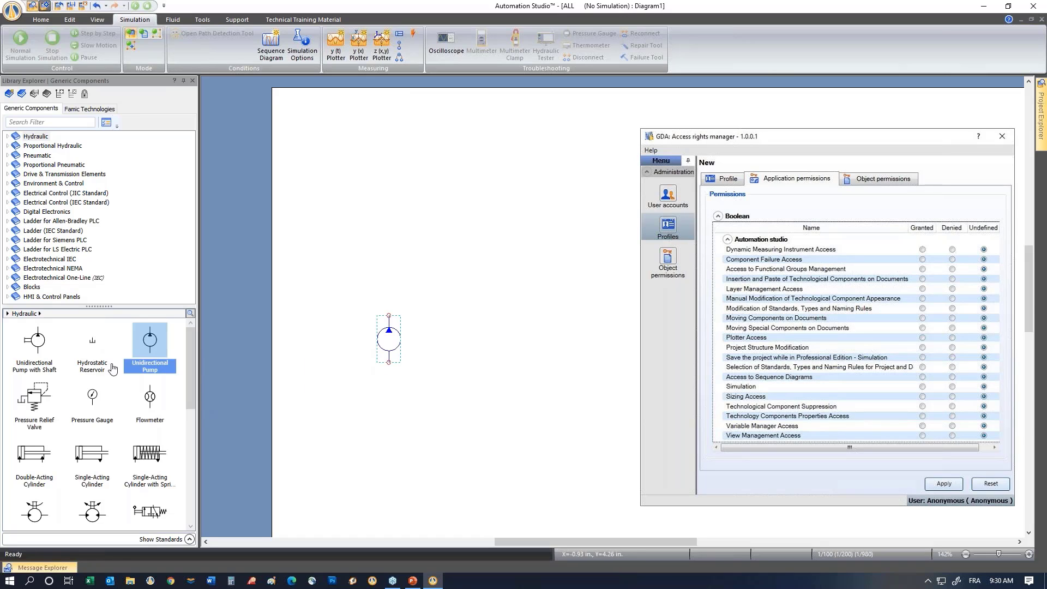
left_click_drag(90, 347, 391, 372)
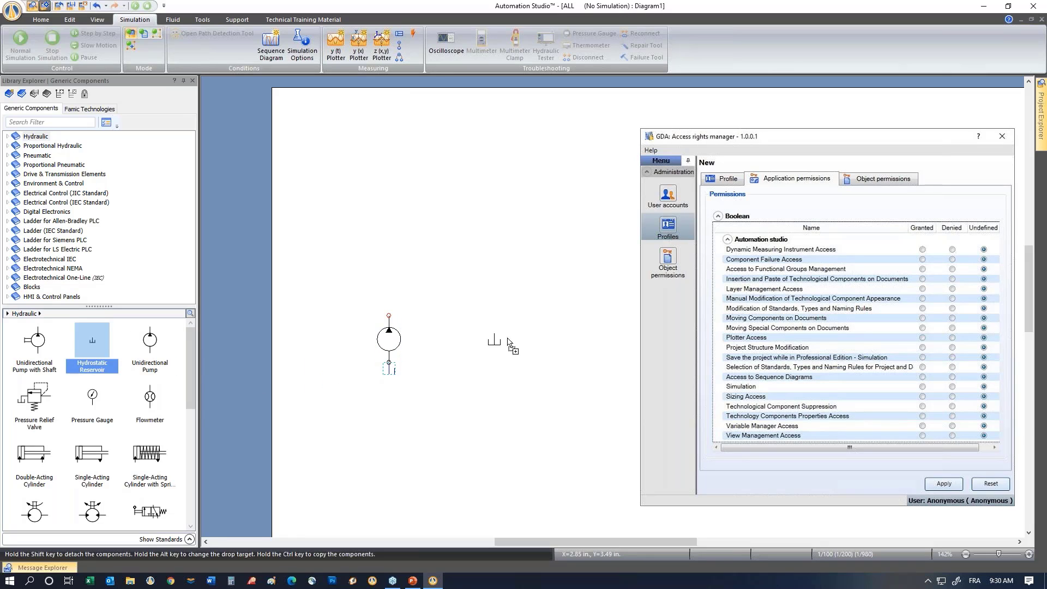
left_click_drag(392, 317, 512, 317)
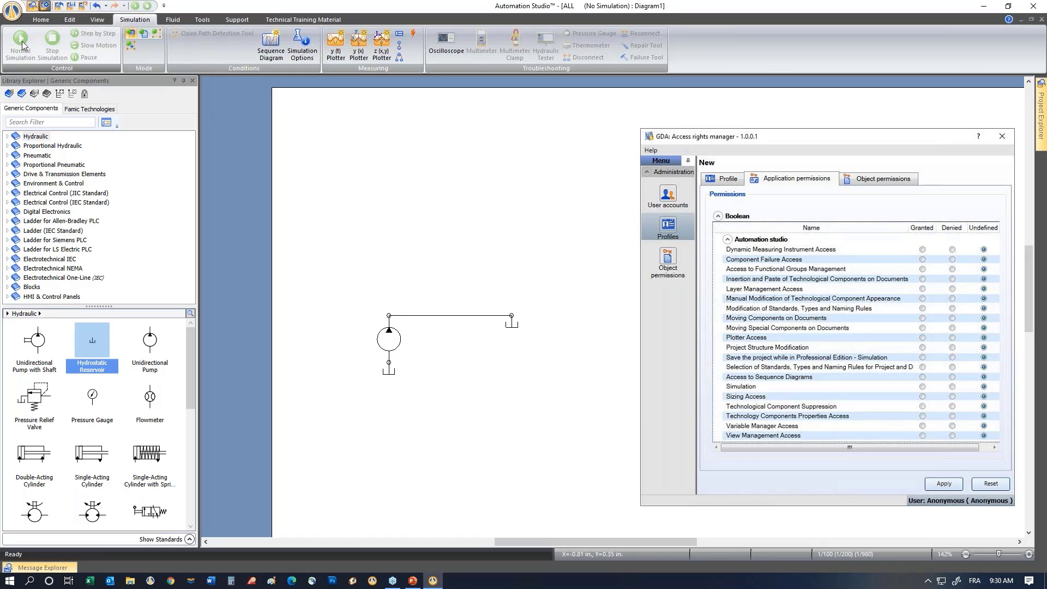
Attach a dynamic measuring instrument for pressure in psi to the pump's outlet port.
left_click(400, 45)
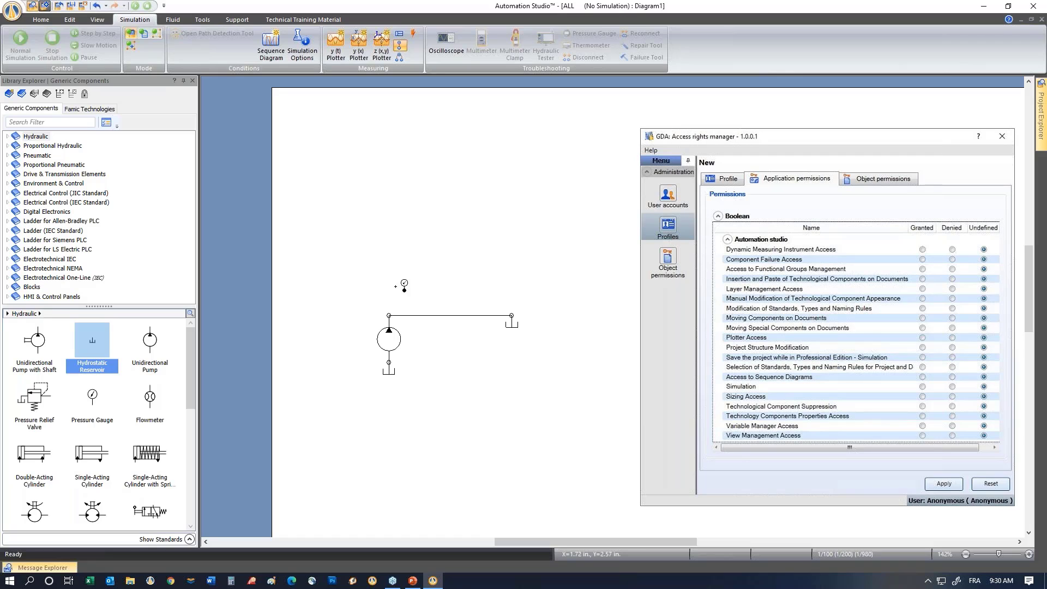
left_click(388, 316)
left_click(407, 270)
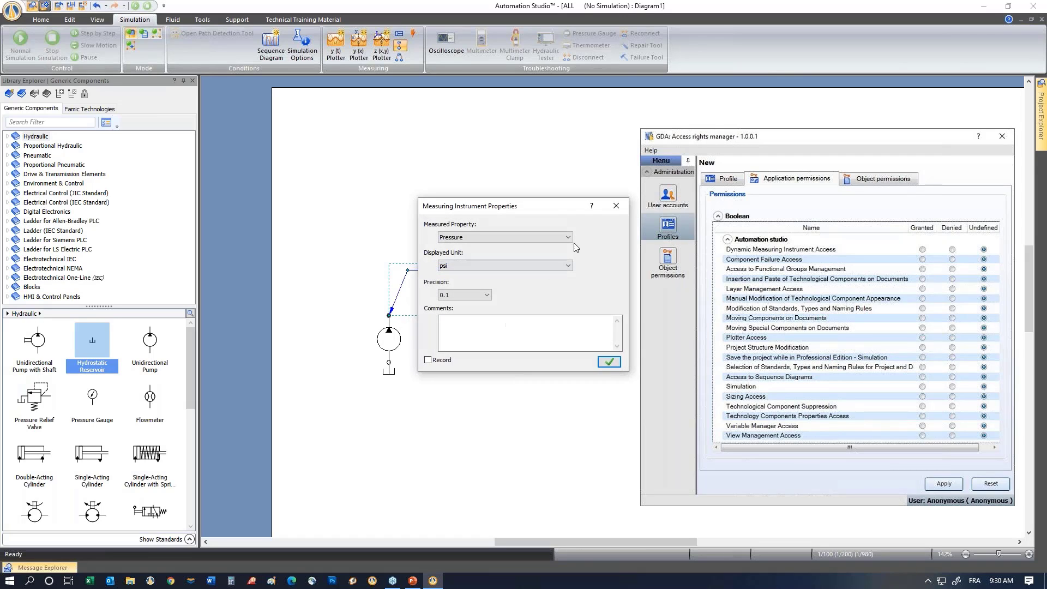
left_click(617, 210)
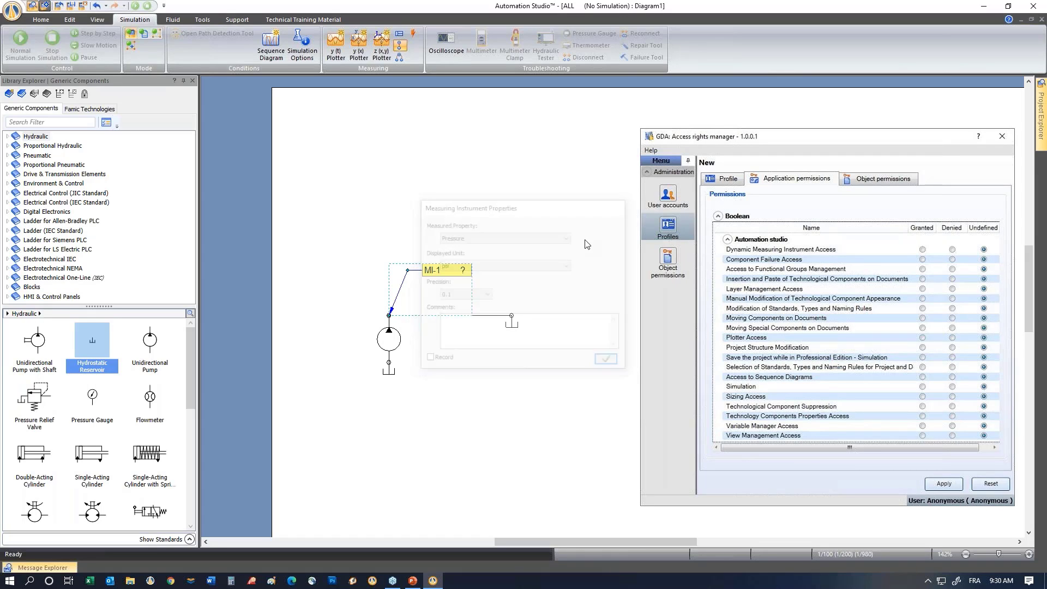
Attach a second dynamic measuring instrument to the pump itself and set its measured property to Output Flow.
left_click(400, 33)
left_click(388, 333)
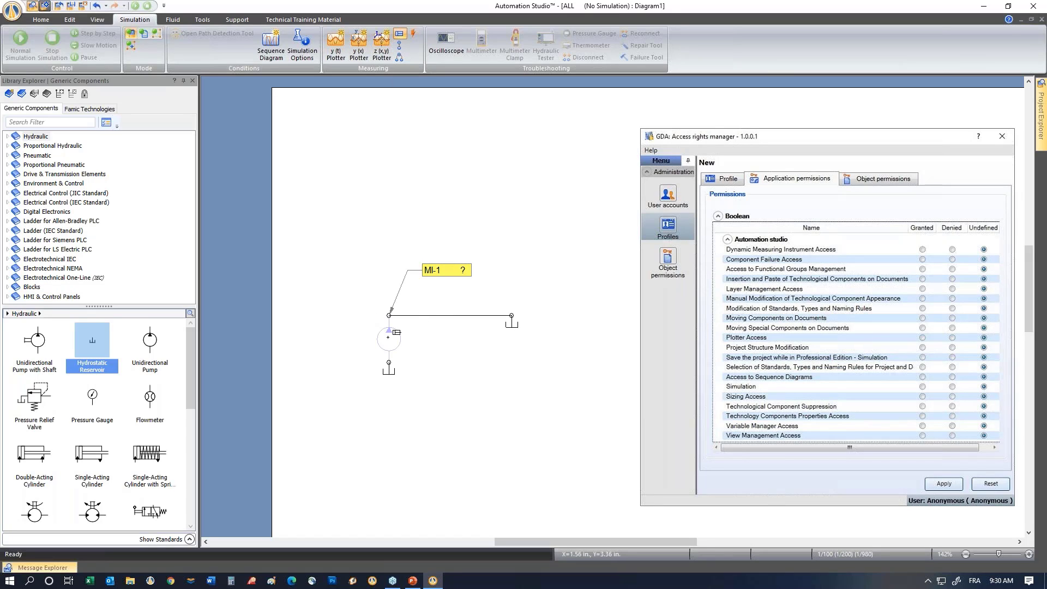
left_click(355, 296)
left_click(487, 240)
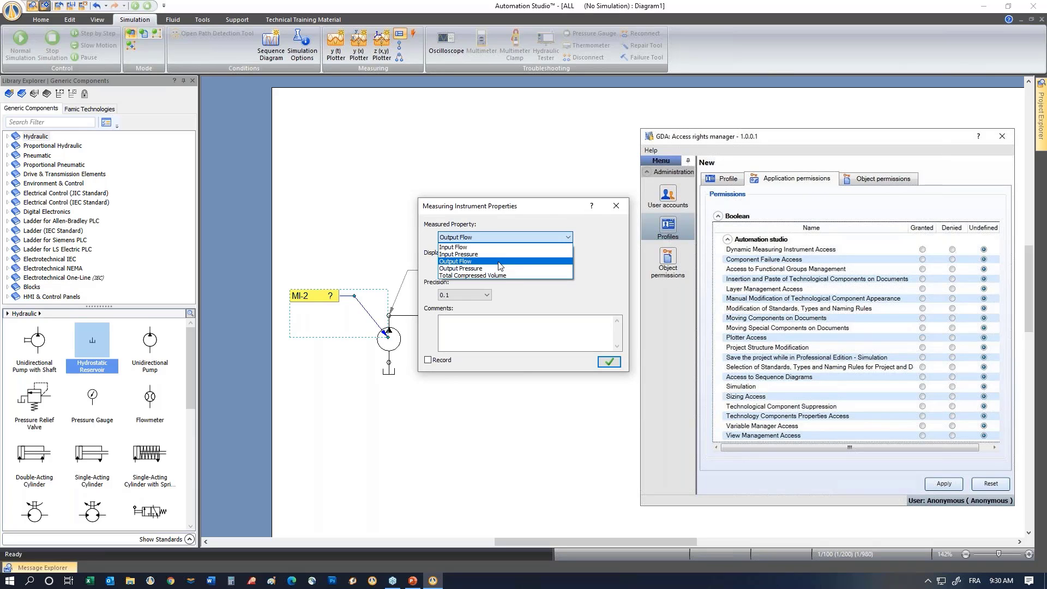
left_click(500, 262)
left_click(609, 362)
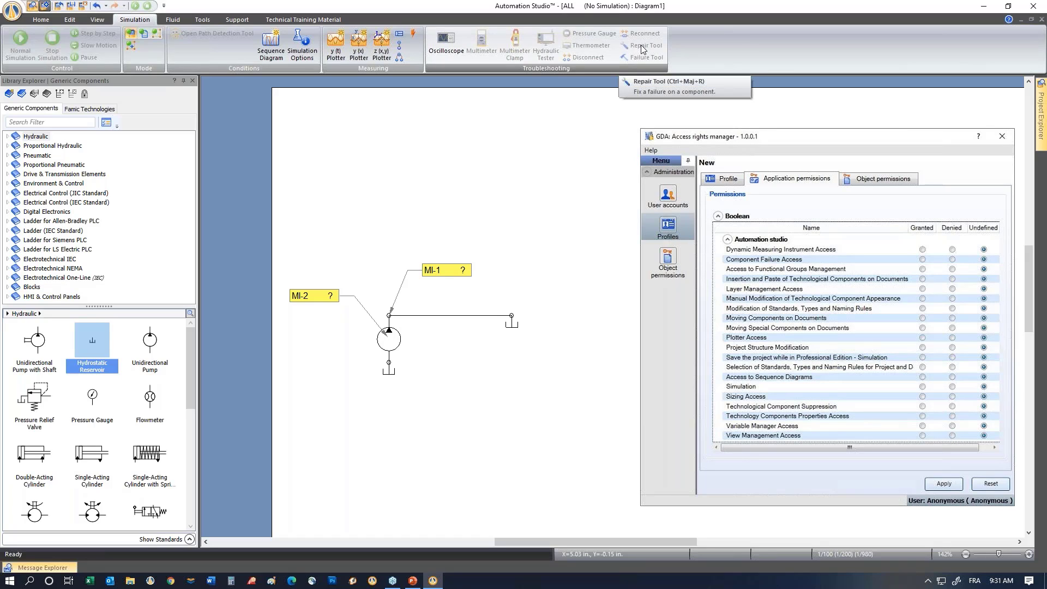
Place a pressure relief valve above the pump circuit and open the Troubleshooting section of its component properties.
left_click(393, 345)
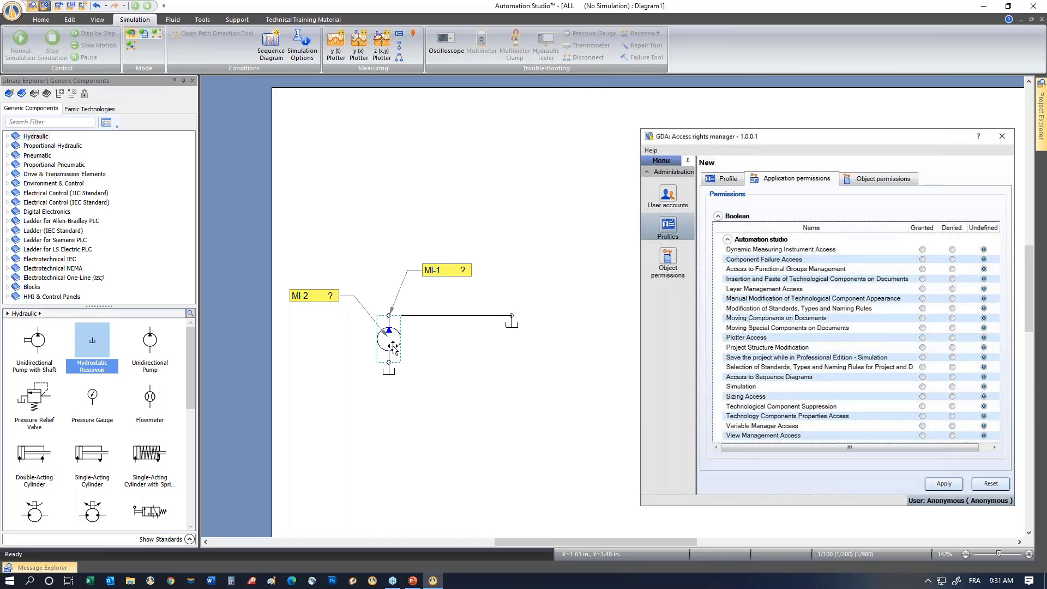
left_click_drag(35, 399, 375, 228)
double_click(376, 228)
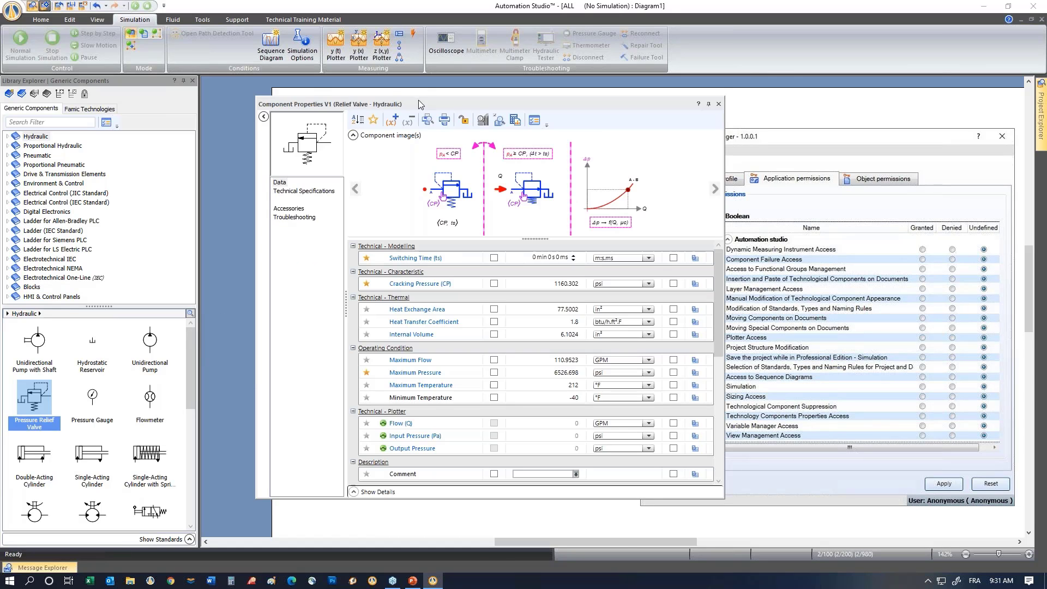
left_click_drag(431, 106, 318, 63)
left_click(182, 175)
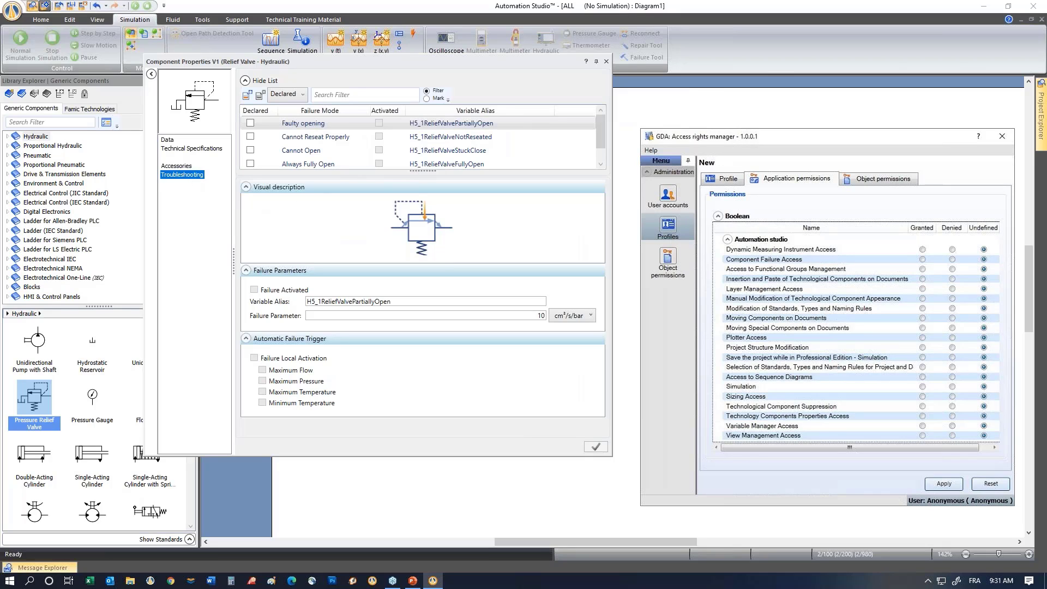
Examine the relief valve's failure modes Cannot Reseat Properly, Cannot Open and Always Fully Open, and close its properties.
left_click_drag(418, 171, 415, 199)
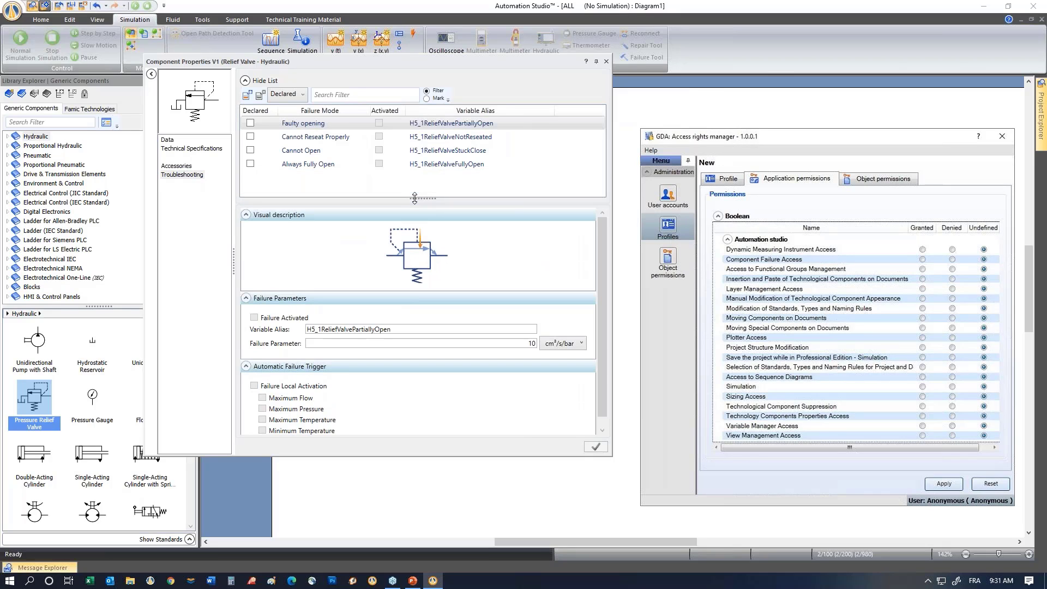
left_click(326, 138)
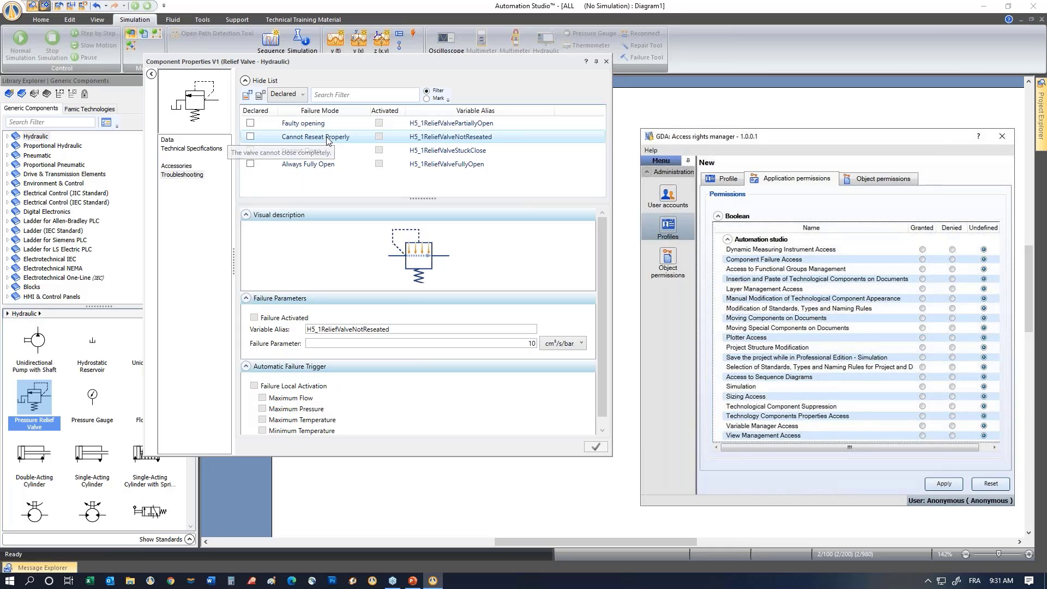
left_click(315, 154)
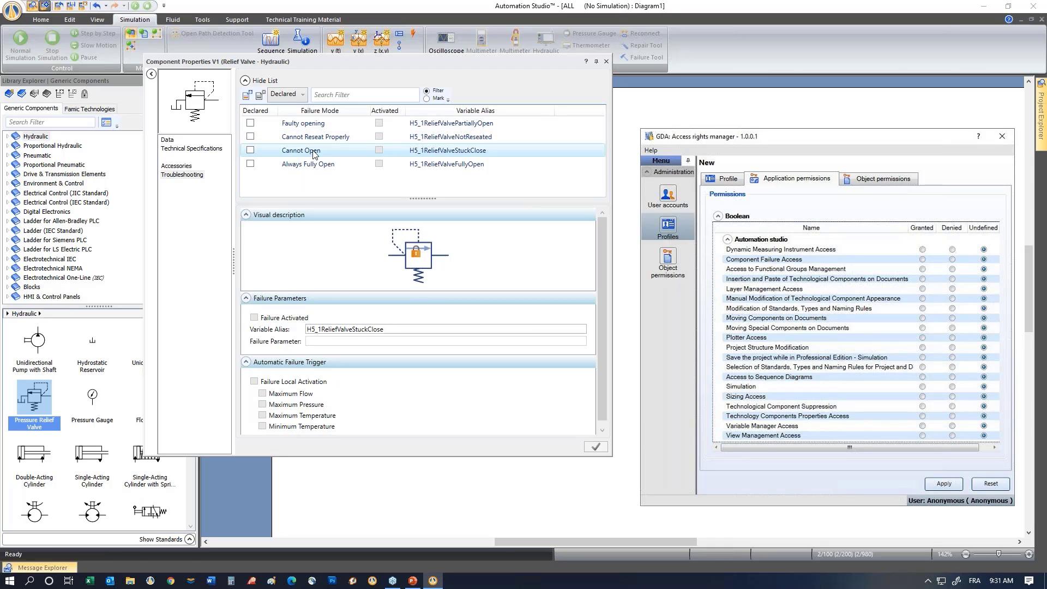
left_click(313, 168)
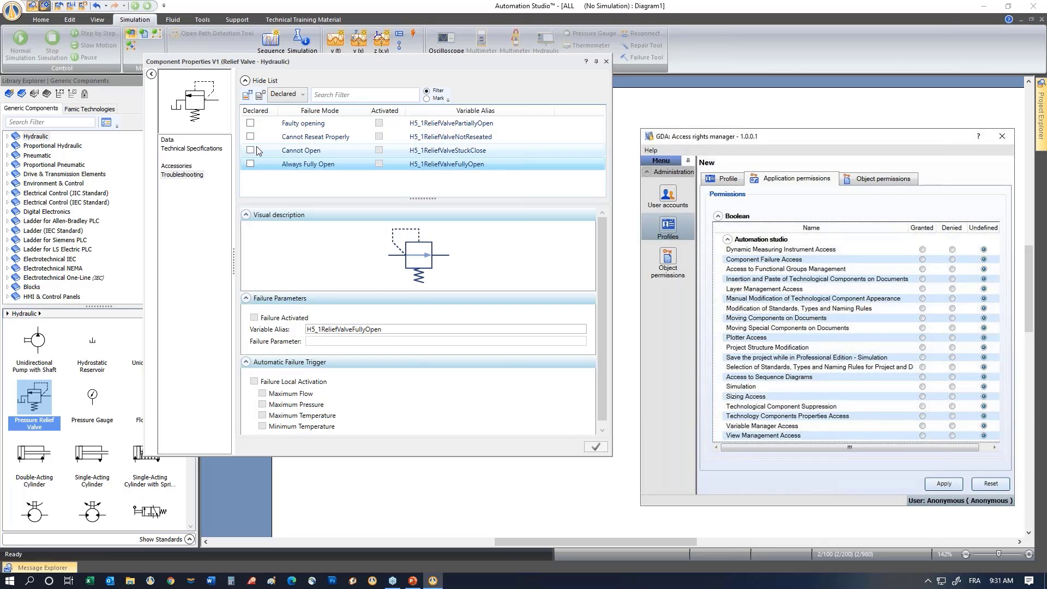
left_click(607, 62)
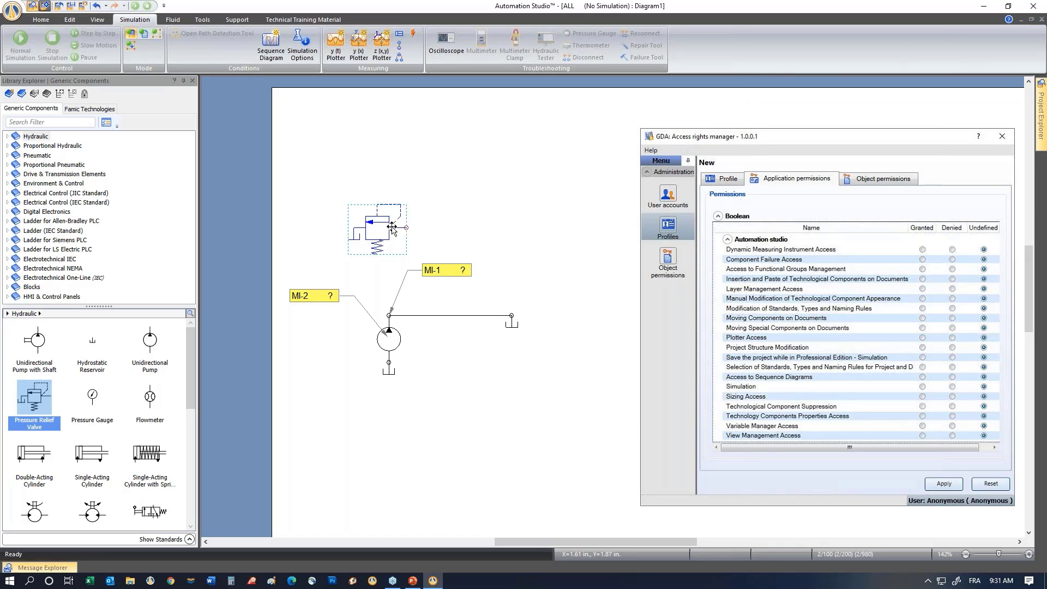
Open the ELEC - (3 phase Motor-5 Faults).prx project from the Electrotechnical folder of Demo 7.0 in place of the ALL project.
left_click(83, 6)
left_click(526, 317)
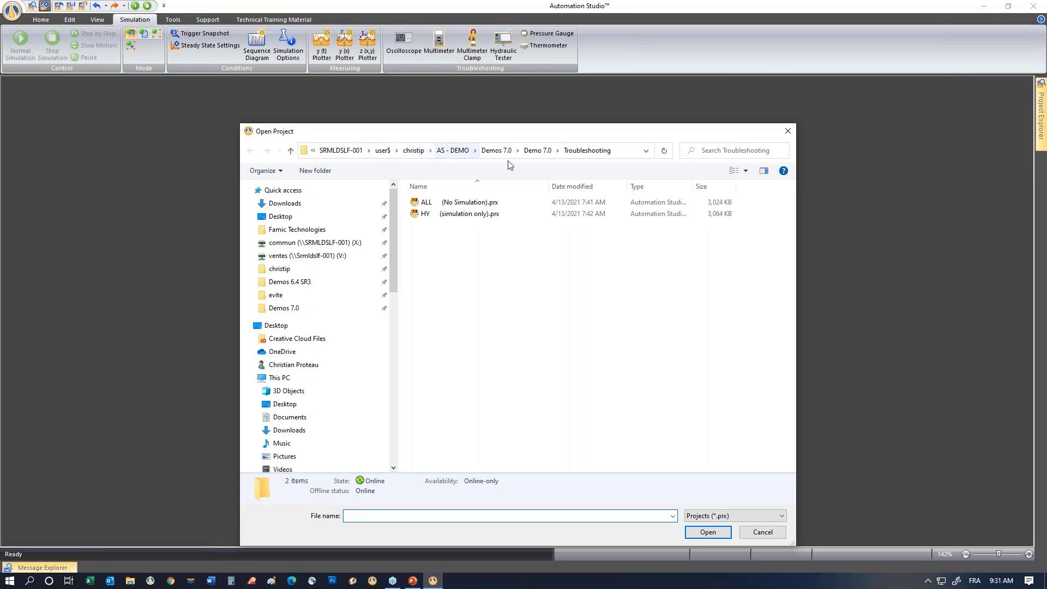
left_click(537, 151)
double_click(448, 238)
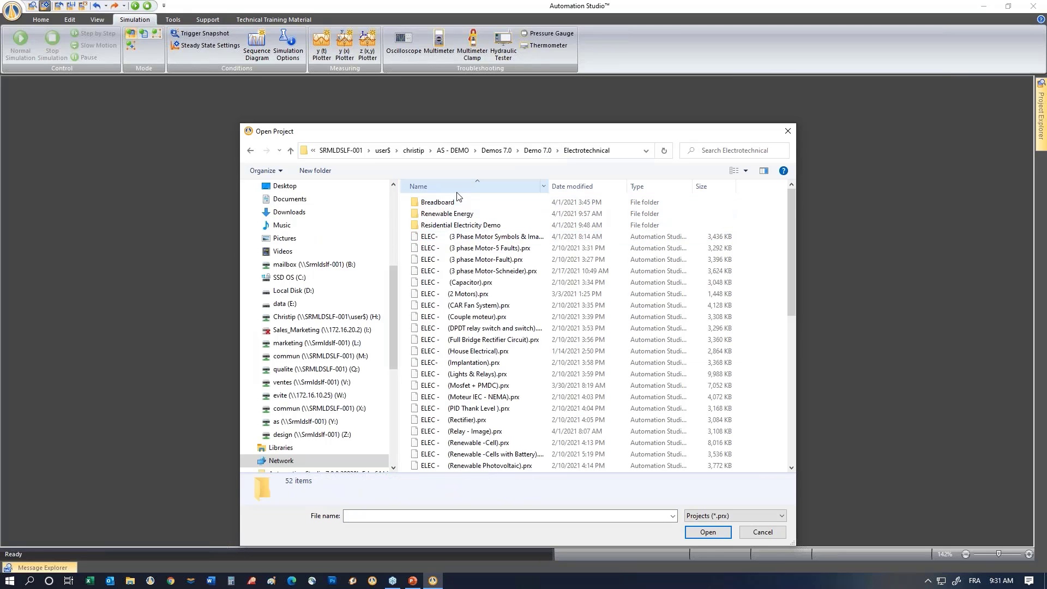
double_click(468, 248)
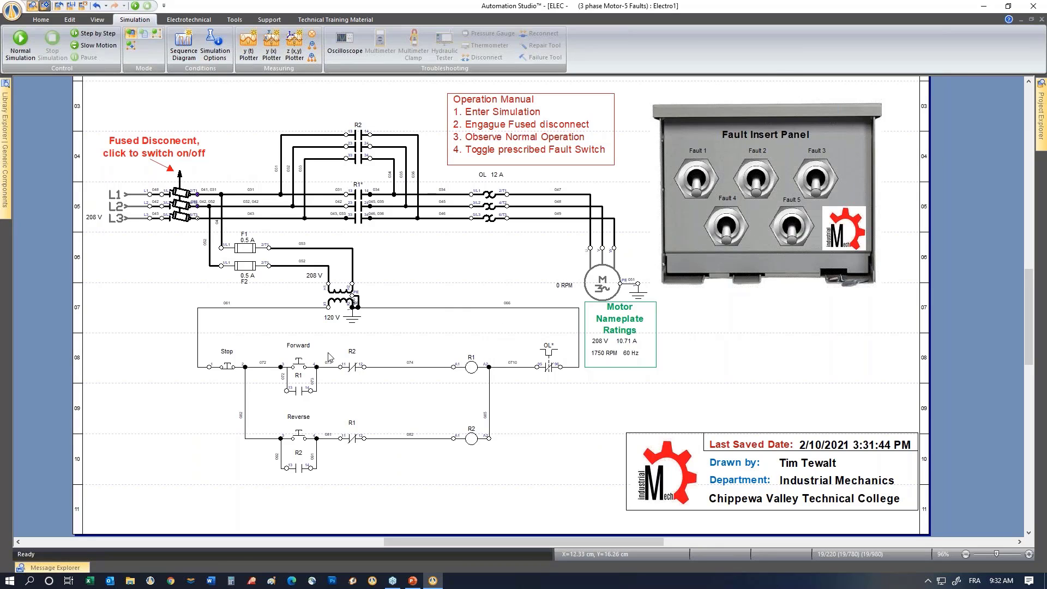
Display the project's Layer Manager, move it clear of the fault panel, and close it.
key("ctrl+l")
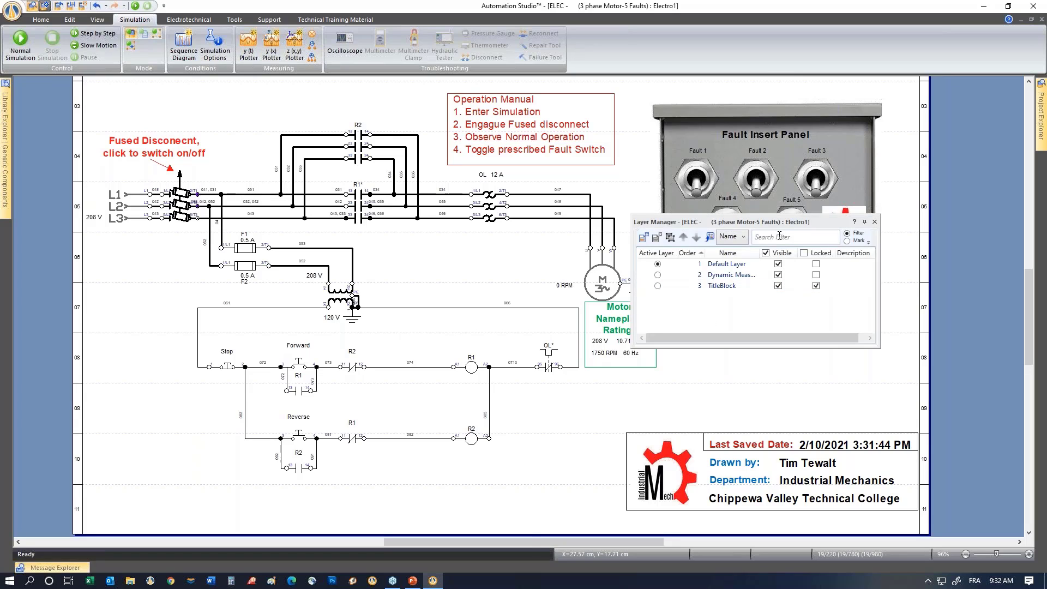
left_click_drag(774, 221, 881, 311)
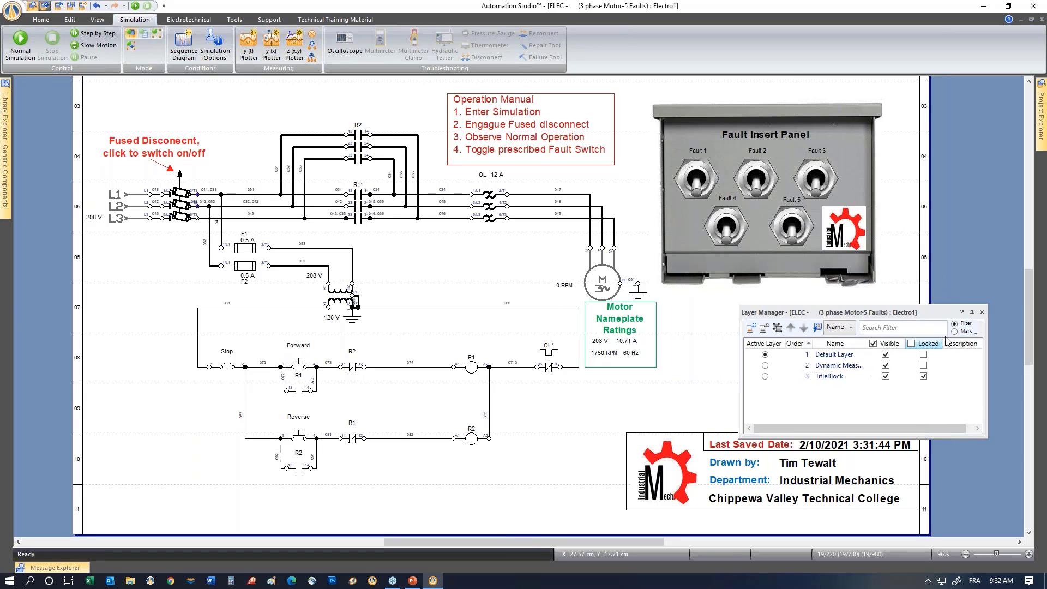
left_click(982, 313)
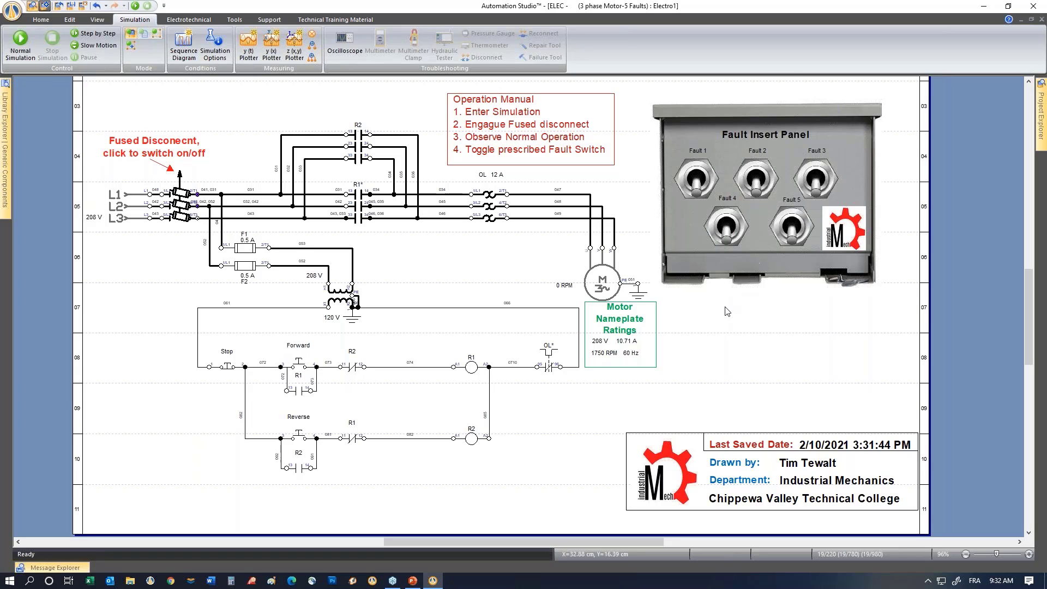
Examine the three-phase motor's Jammed Rotor failure mode in its component properties and close them.
left_click(598, 276)
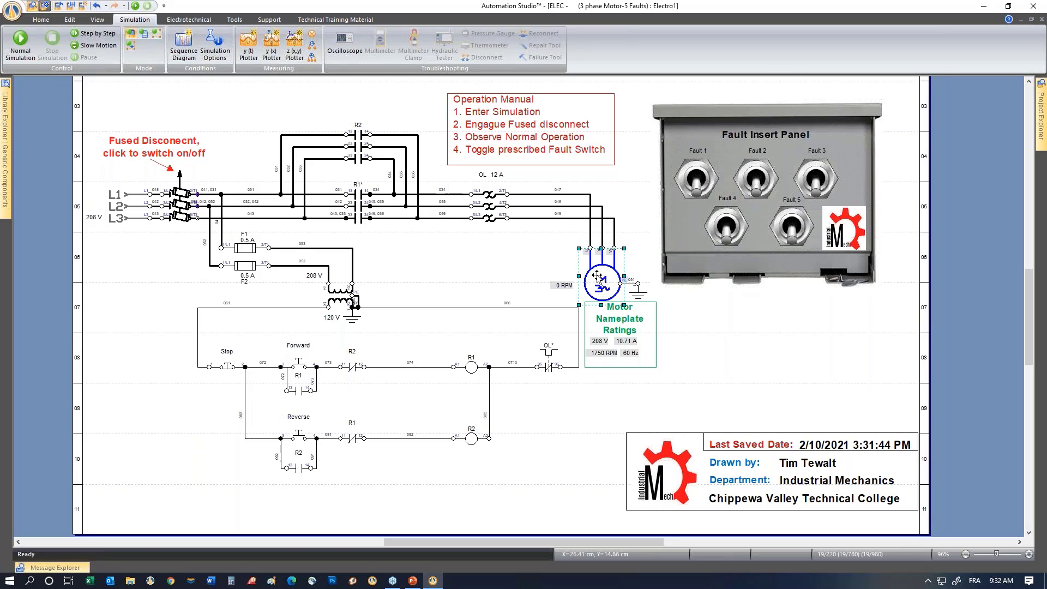
double_click(598, 276)
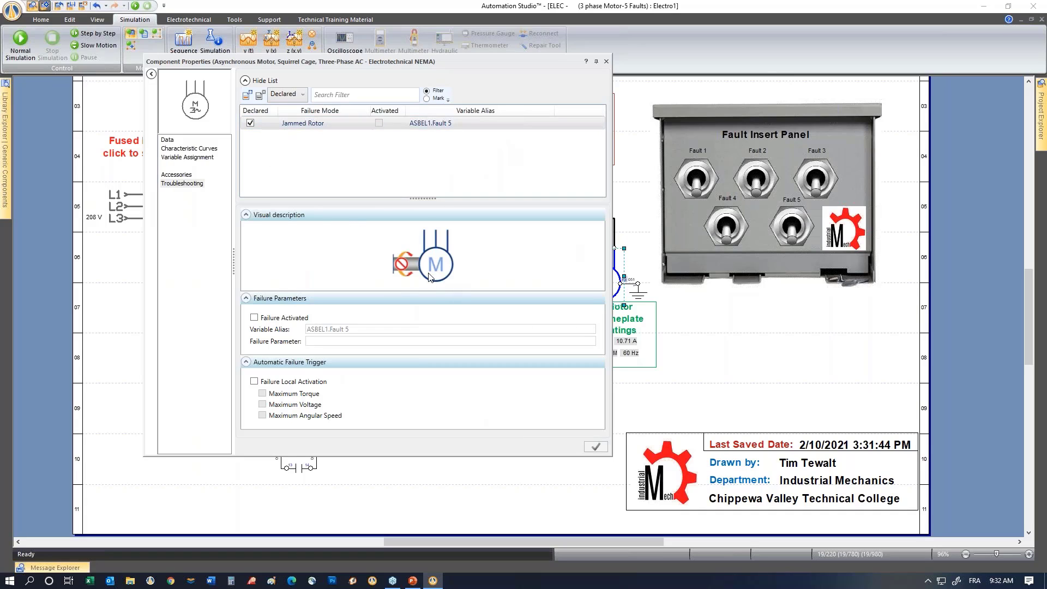
left_click(606, 62)
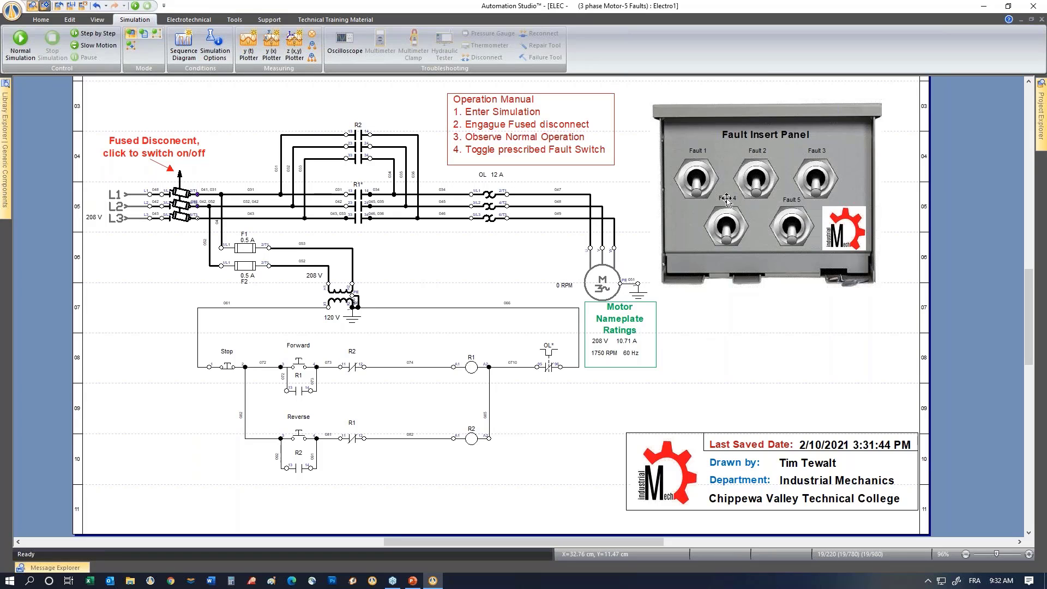
Insert the picture Permissions.jpg from the Permission Webinar folder of Demos 7.0 below the Fault Insert Panel.
left_click(41, 20)
left_click(713, 34)
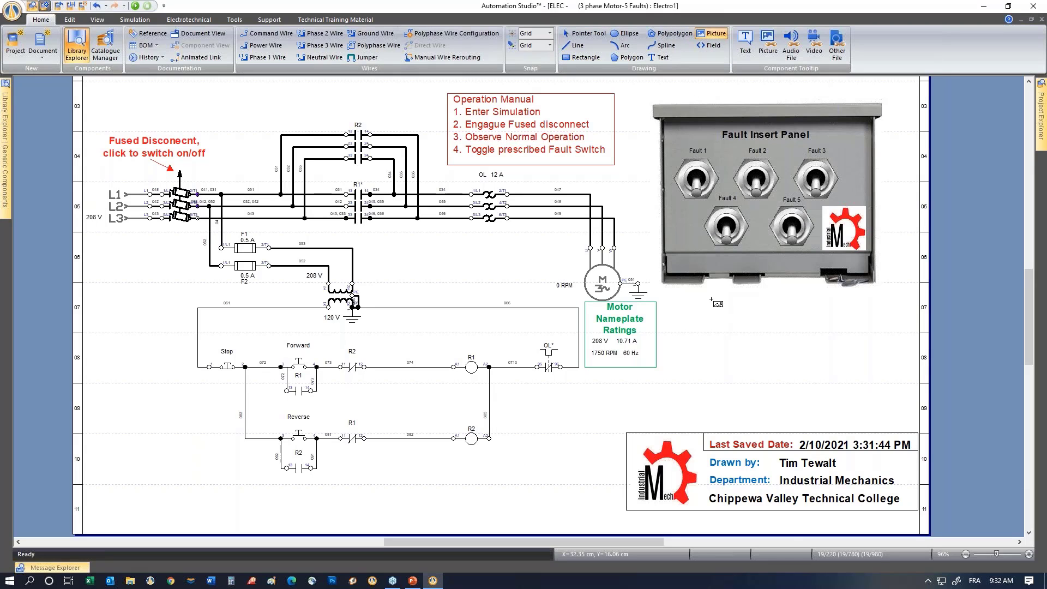
left_click_drag(712, 301, 805, 373)
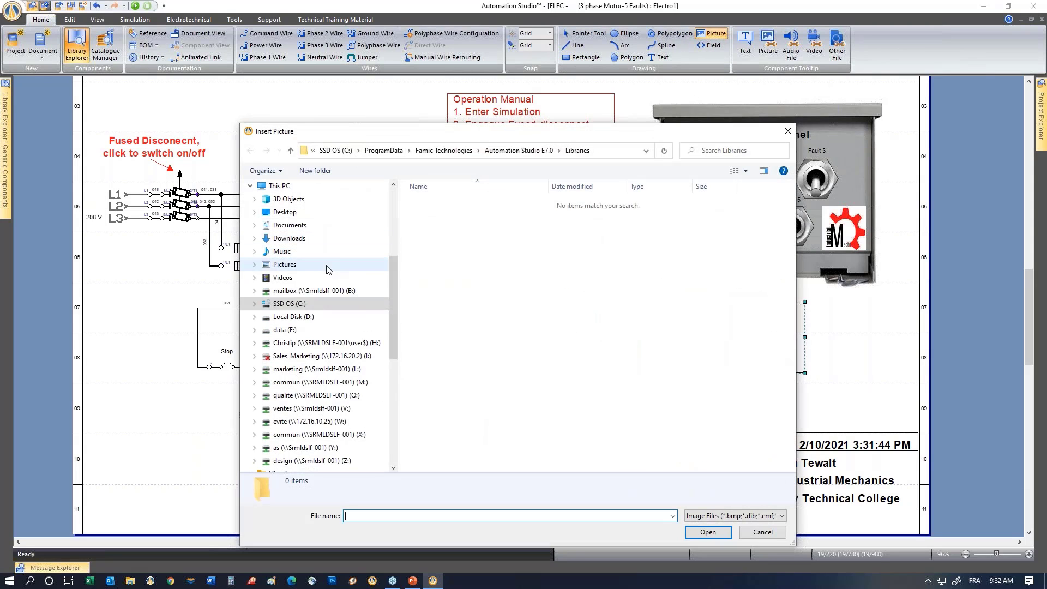
scroll(325, 284, "up", 5)
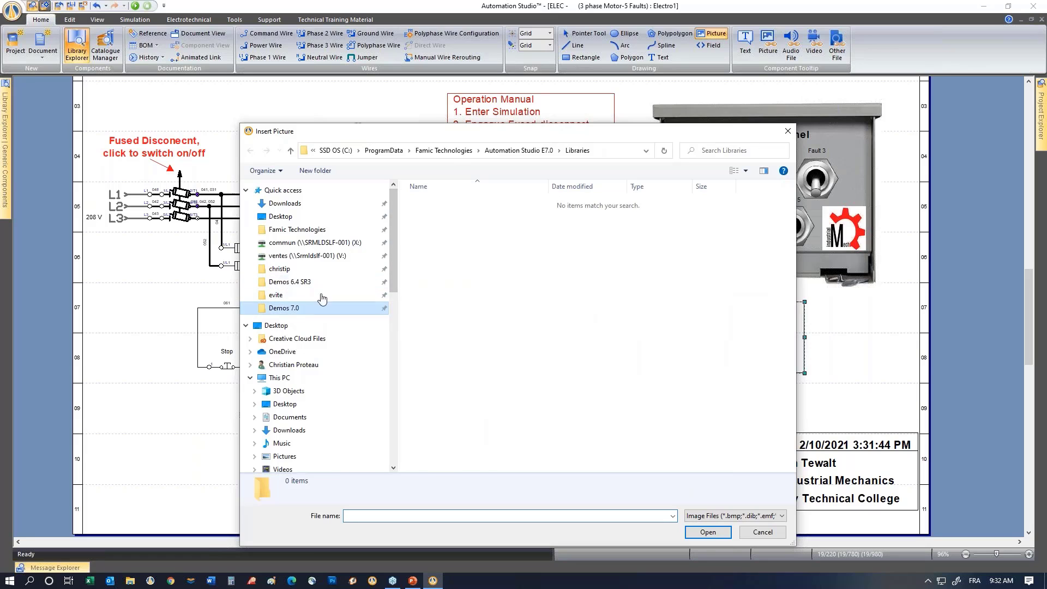
double_click(442, 250)
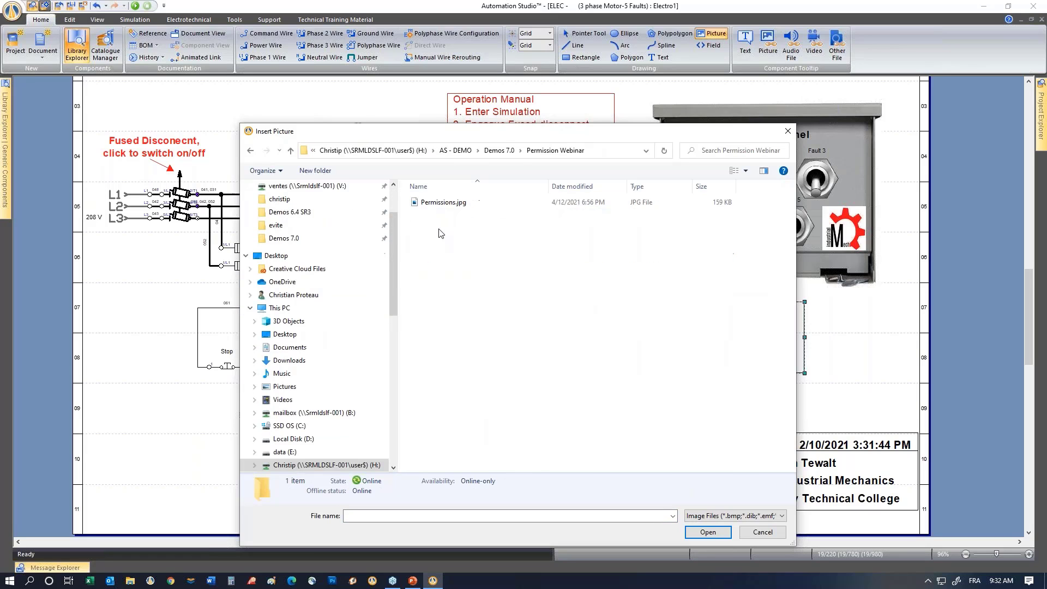
double_click(443, 202)
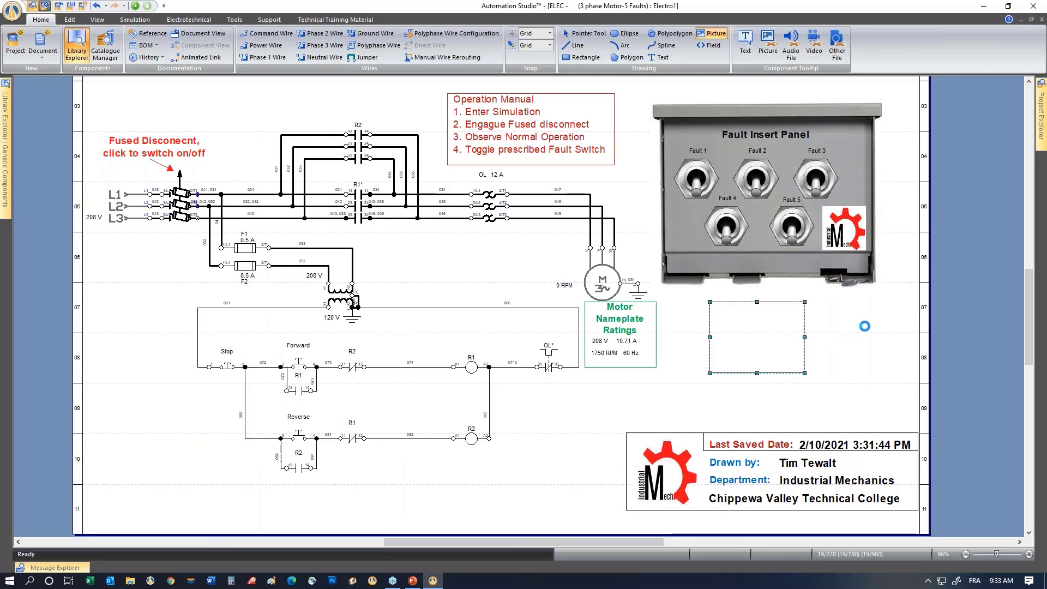
right_click(893, 270)
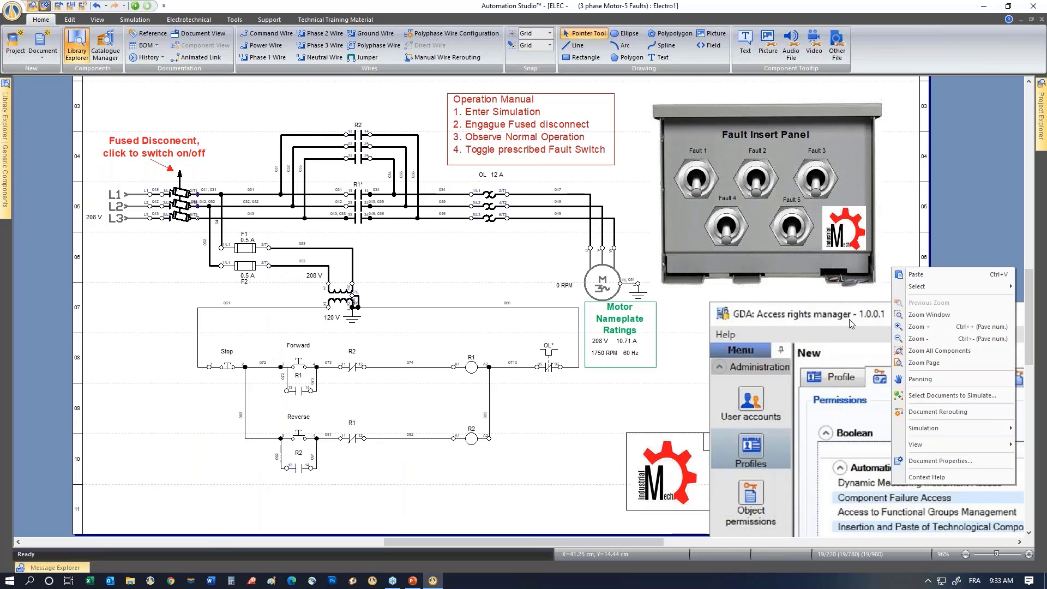
left_click(910, 261)
Shrink the permissions picture and place it over the fault panel so its whole permission list can be read.
left_click_drag(739, 328, 596, 100)
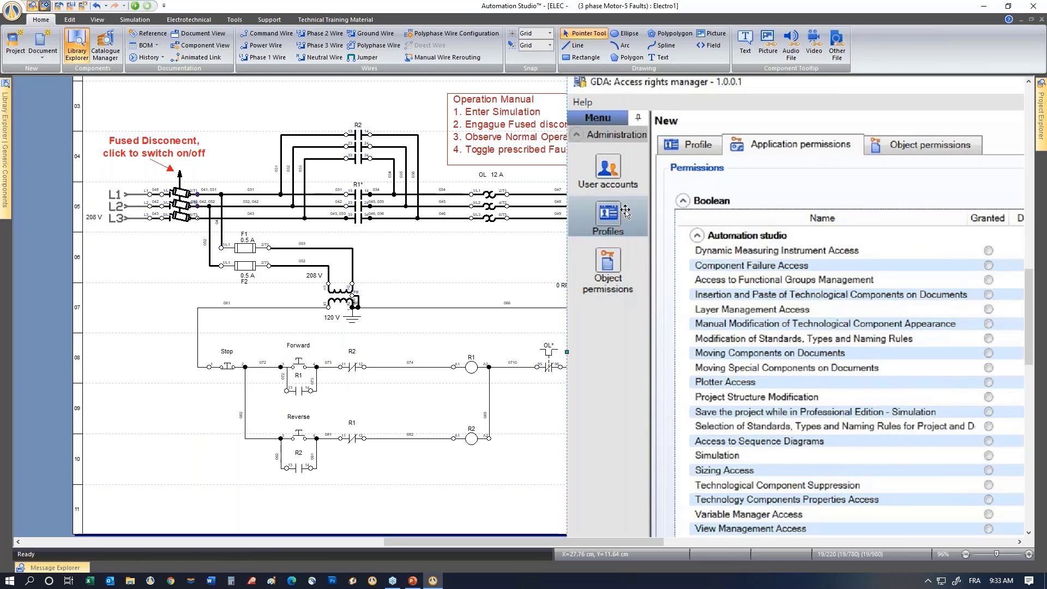
left_click_drag(626, 212, 614, 253)
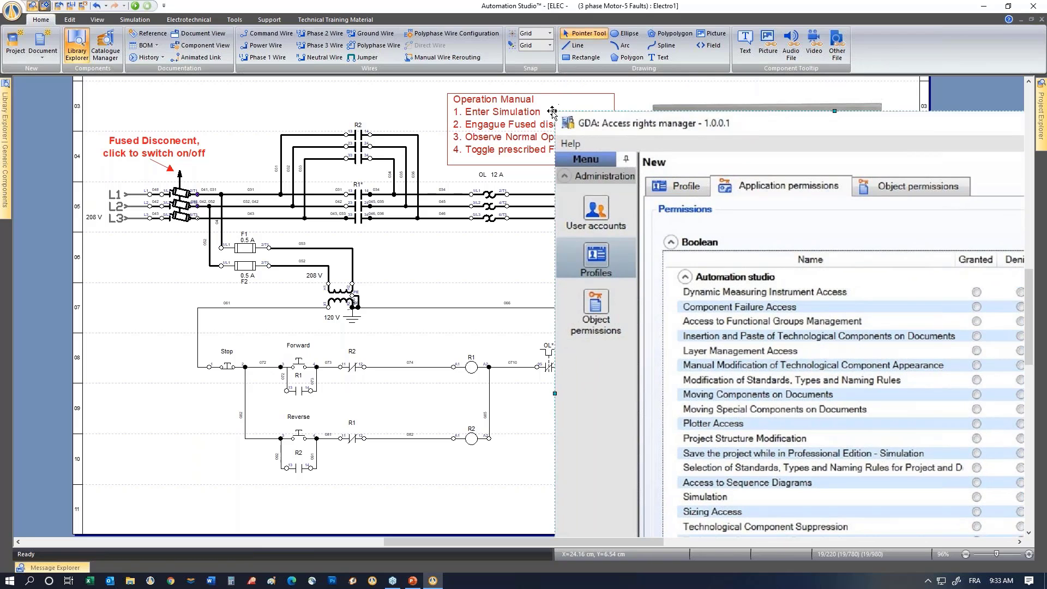
left_click_drag(556, 112, 699, 254)
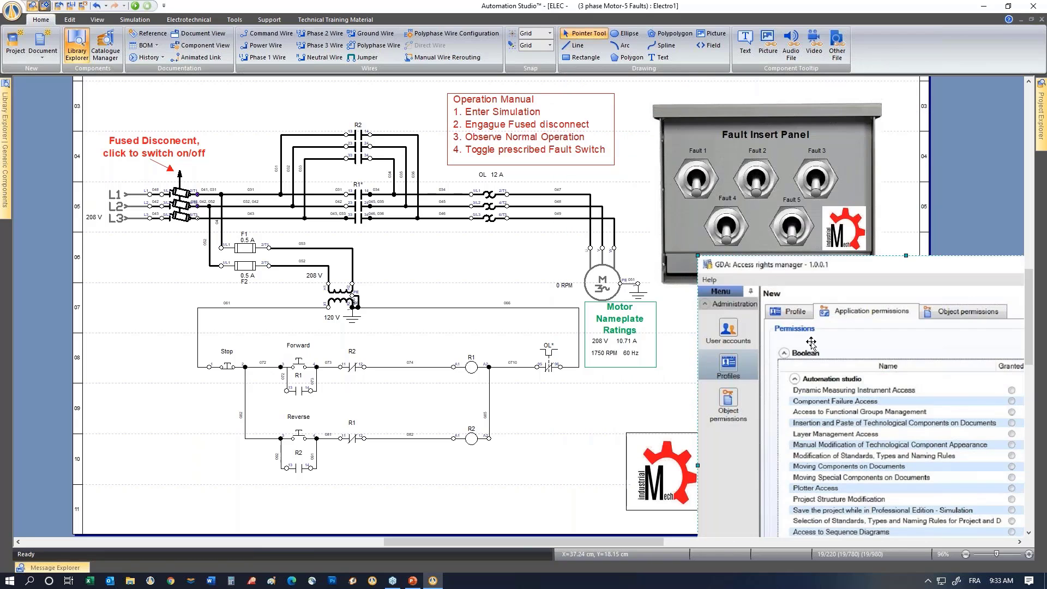
left_click_drag(812, 344, 699, 133)
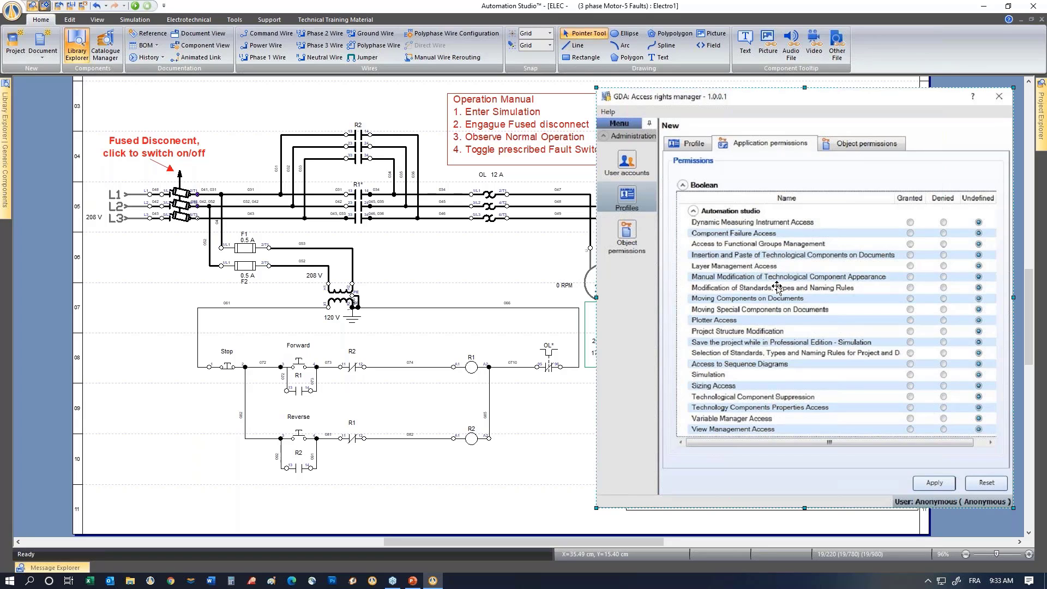
Open the project's electrotechnical standards, review the IEC standard's component naming rules, and close the project properties.
right_click(415, 250)
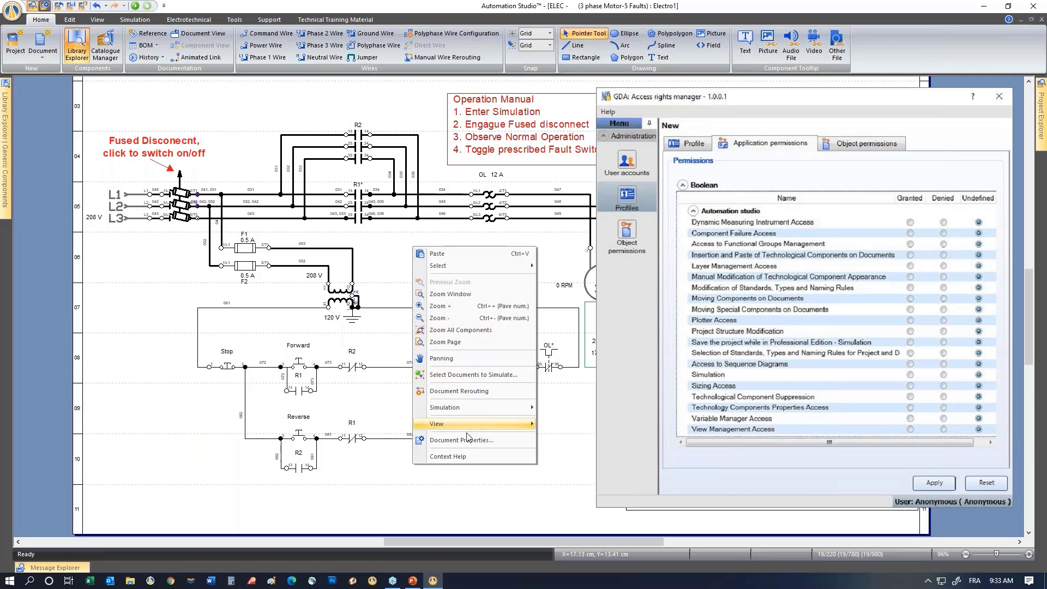
left_click(411, 100)
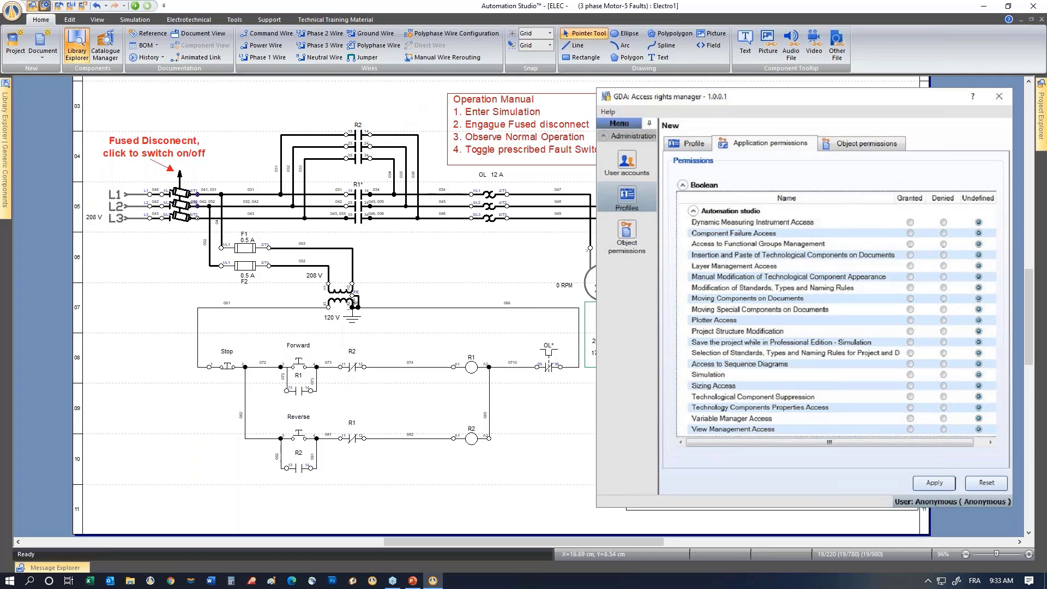
left_click(189, 20)
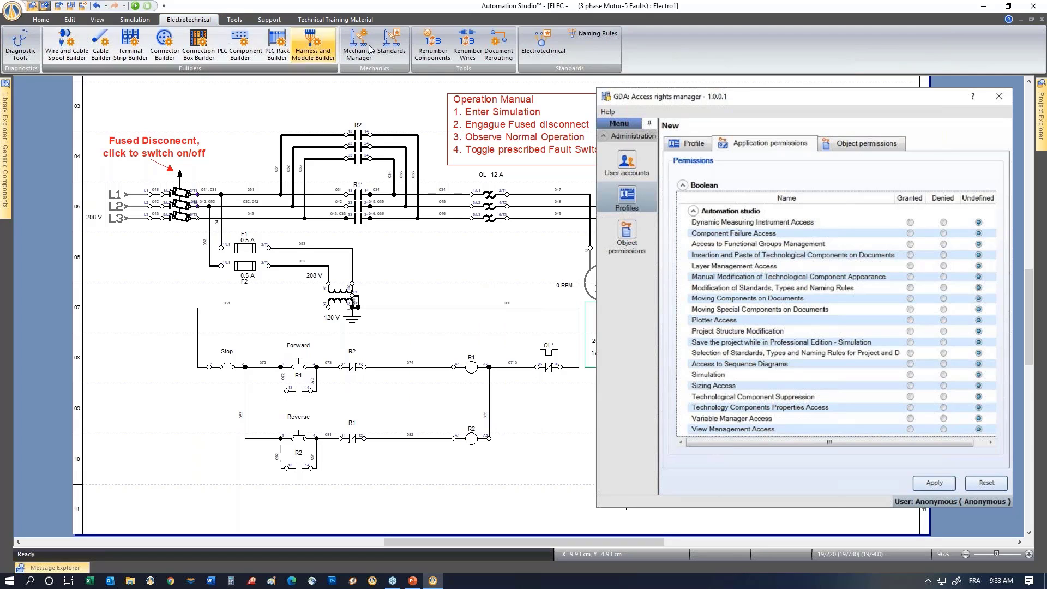
left_click(542, 41)
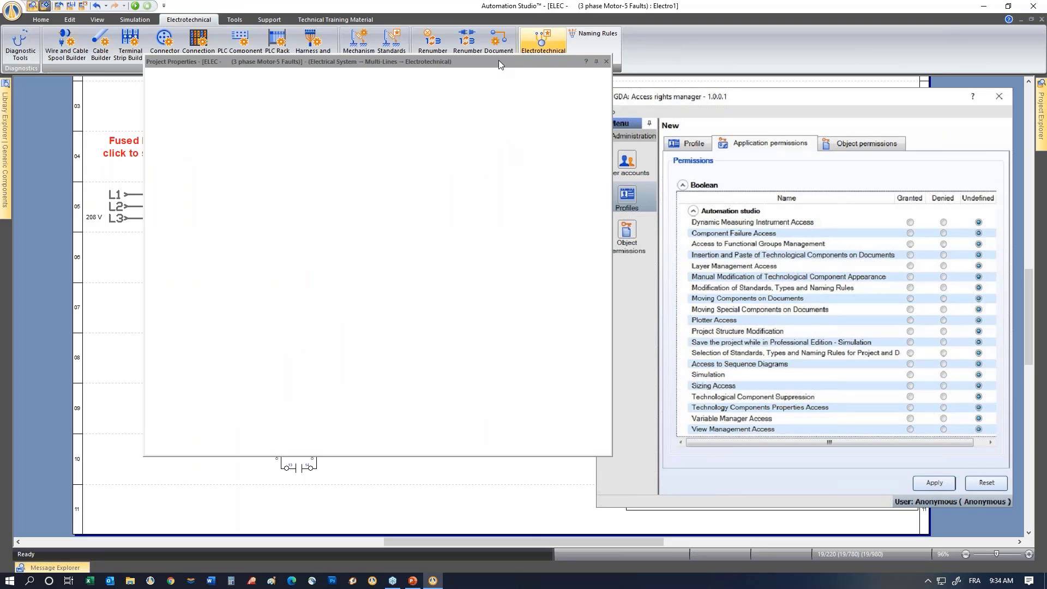
left_click_drag(496, 61, 413, 42)
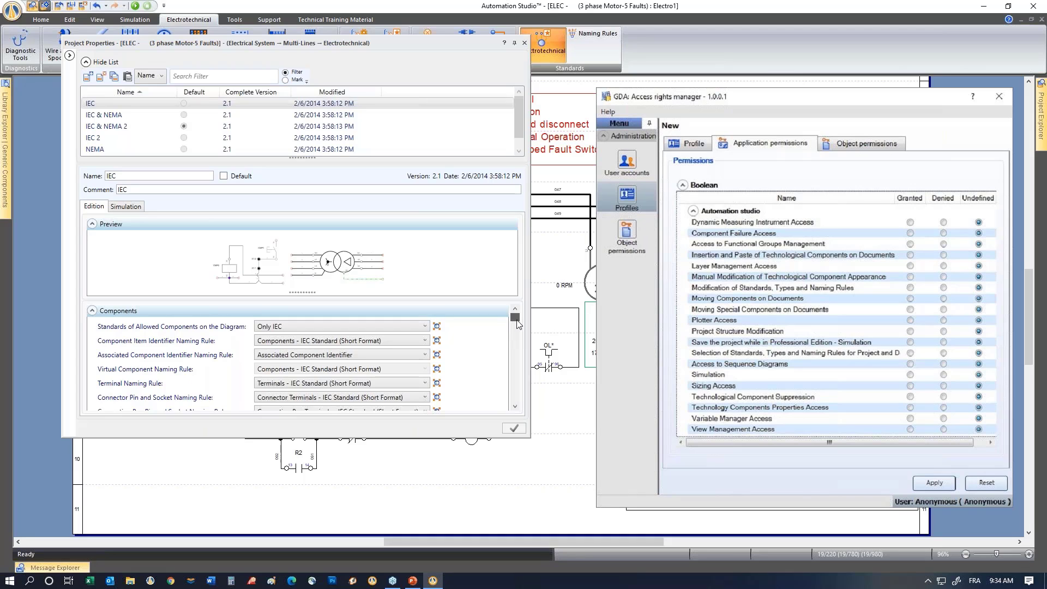
mouse_move(514, 321)
left_mouse_down()
mouse_move(513, 373)
mouse_move(514, 315)
left_mouse_up()
left_click(524, 43)
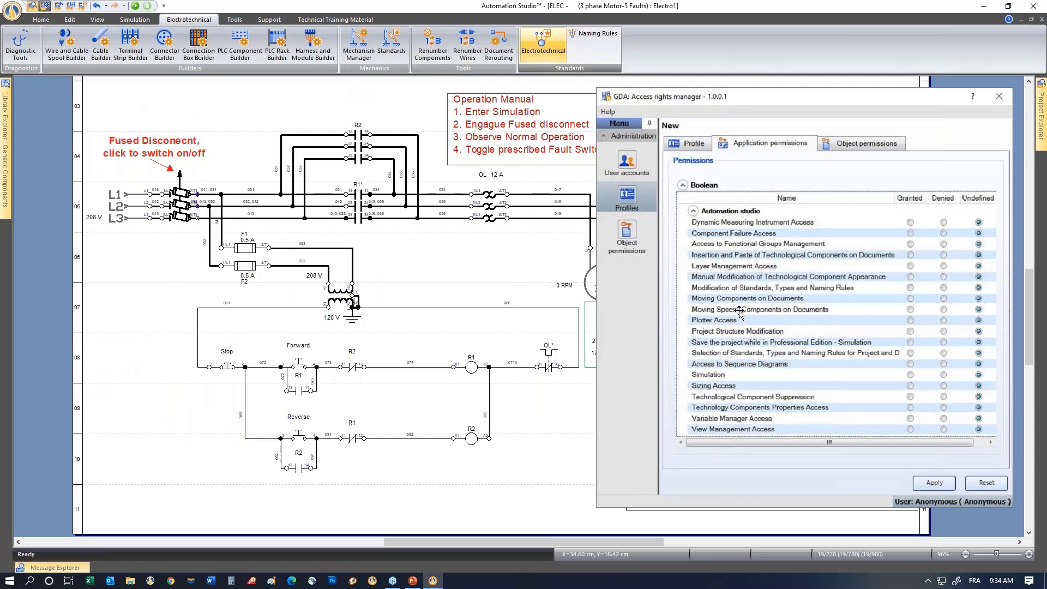
Shift the permissions picture closer to the circuit, then show the project structure in the Project Explorer and hide it again.
left_click(243, 266)
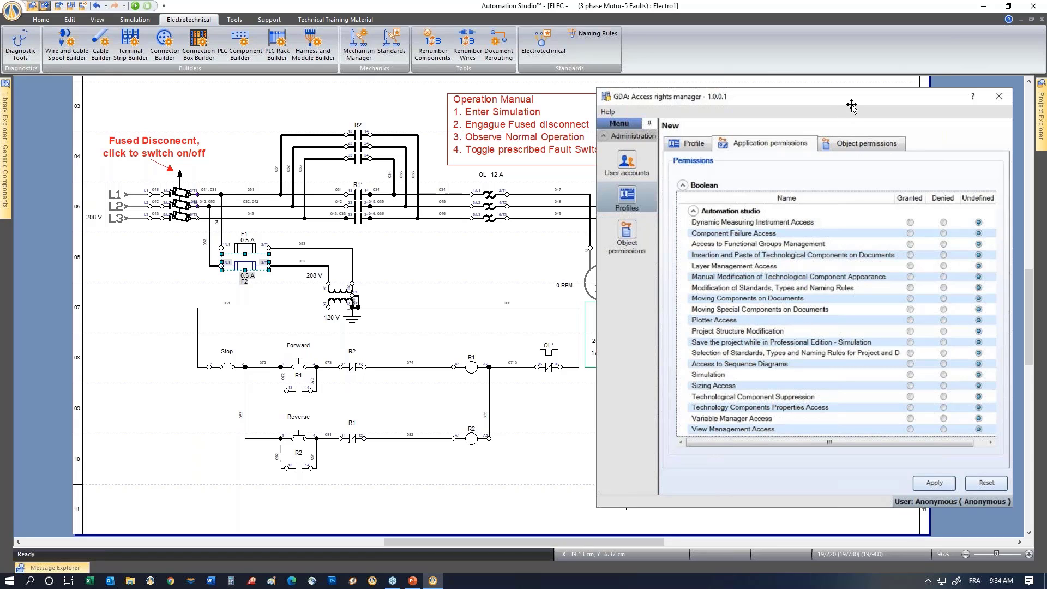
left_click_drag(830, 105, 753, 110)
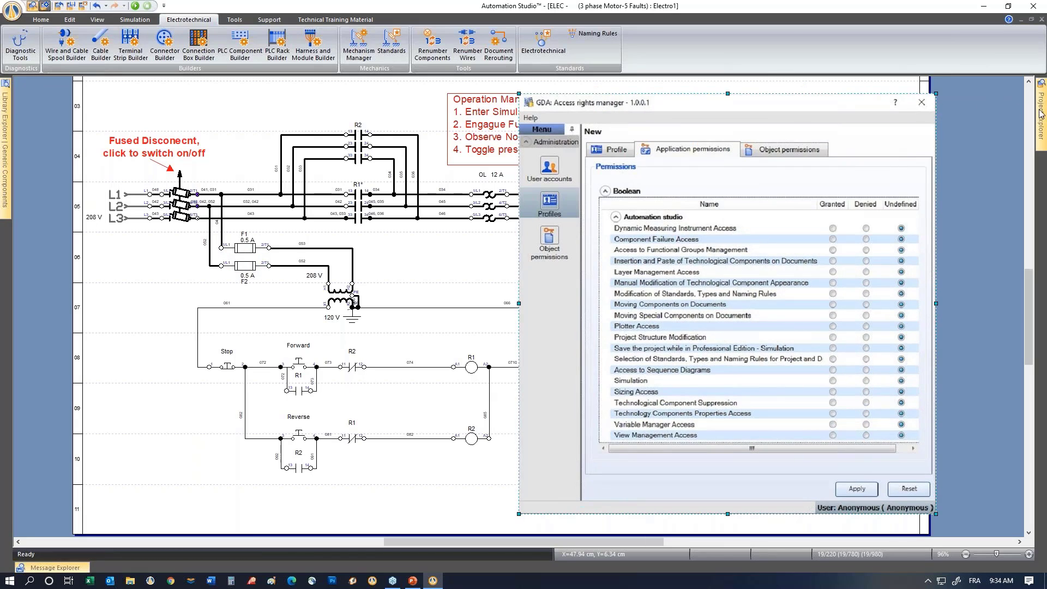
mouse_move(1042, 113)
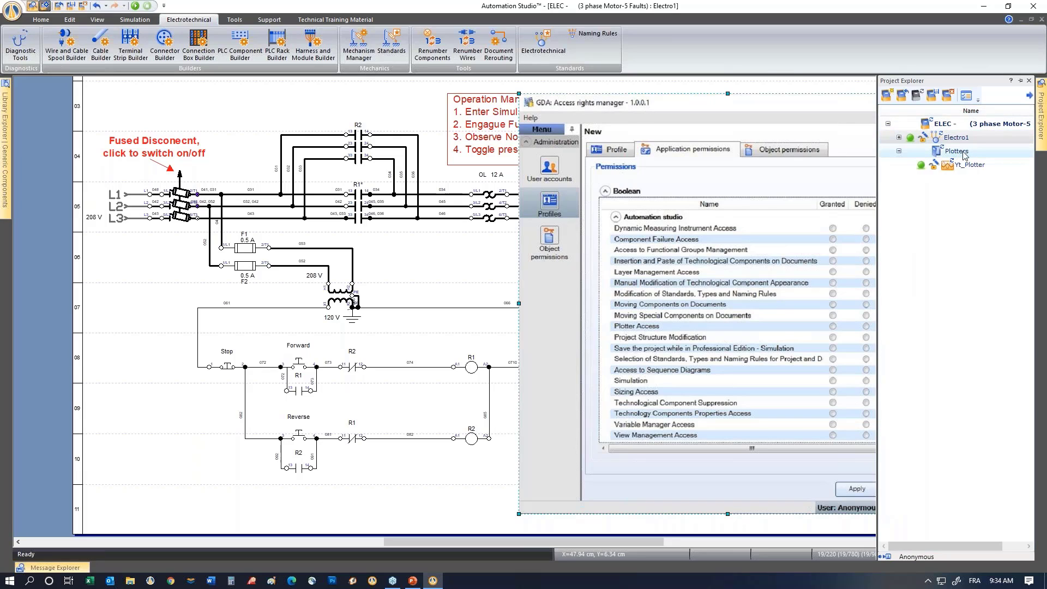
mouse_move(962, 140)
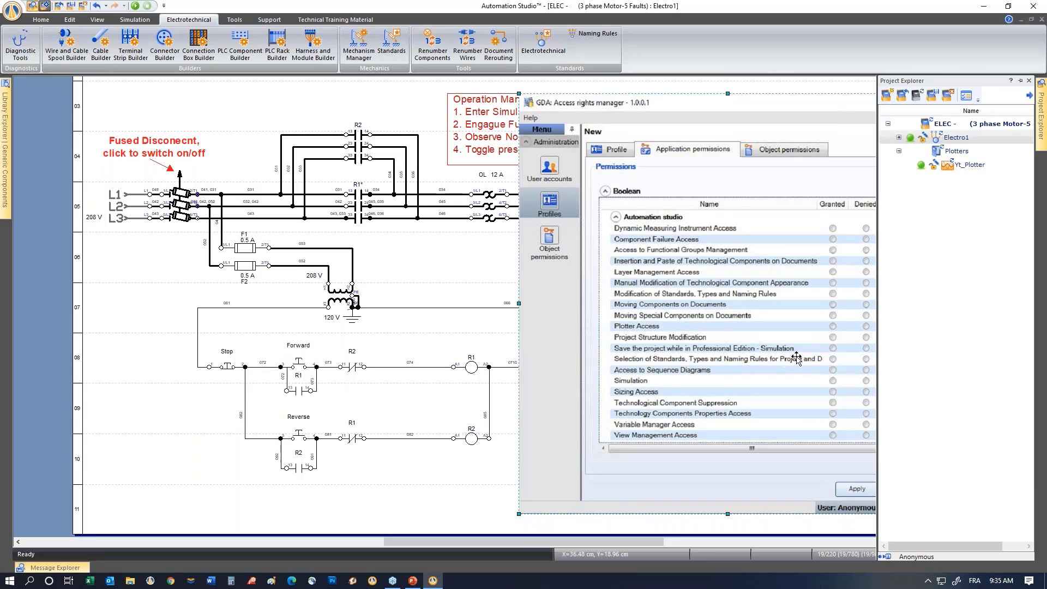
left_click(1021, 80)
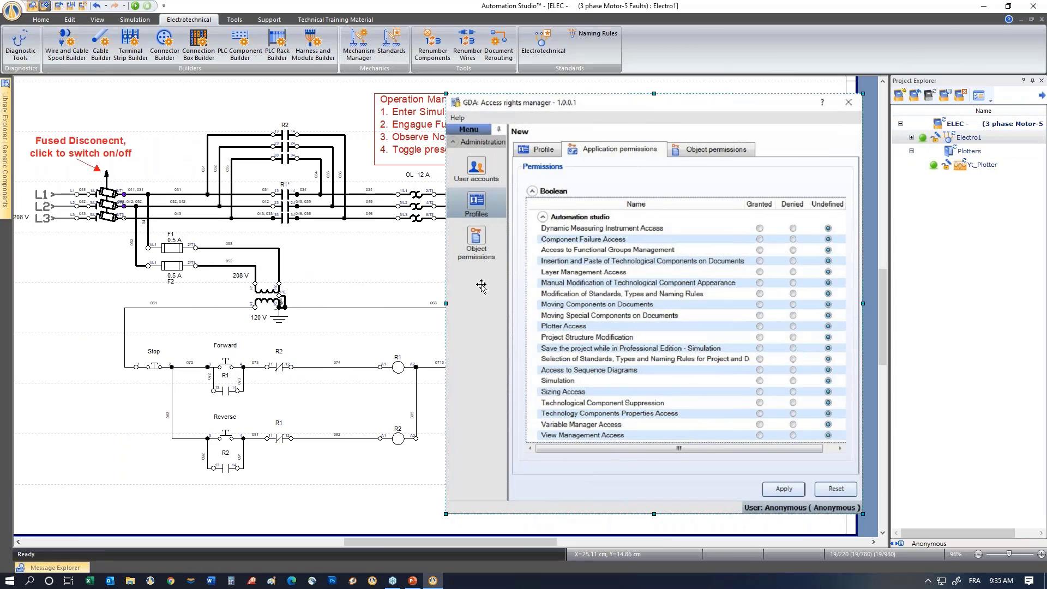
left_click(1032, 80)
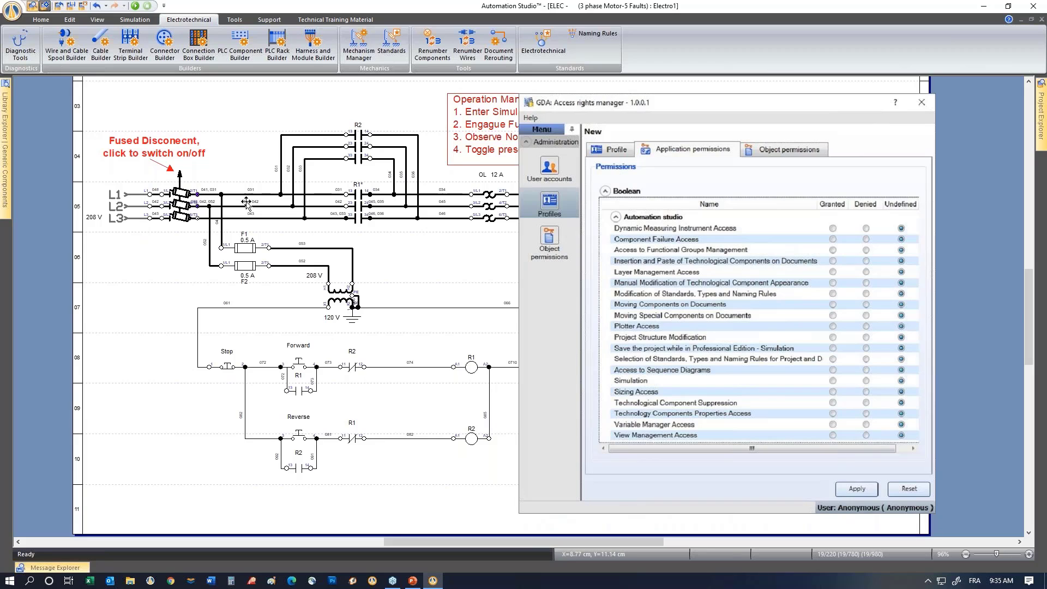
Inspect the wire numbers beside contactor R1, then open the project's sequence diagram and close it.
scroll(245, 202, "up", 4)
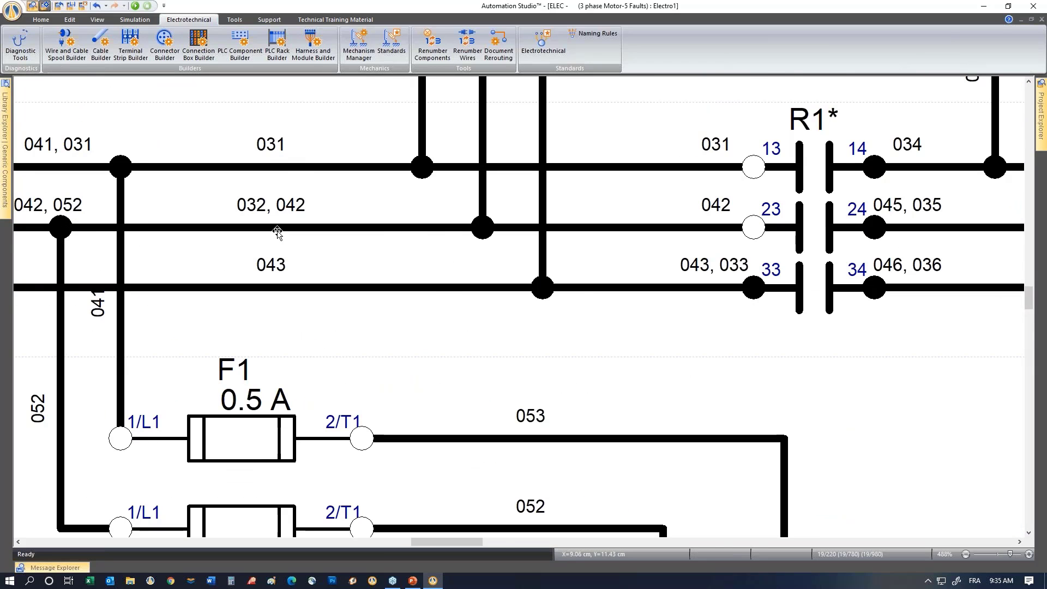
scroll(277, 232, "down", 4)
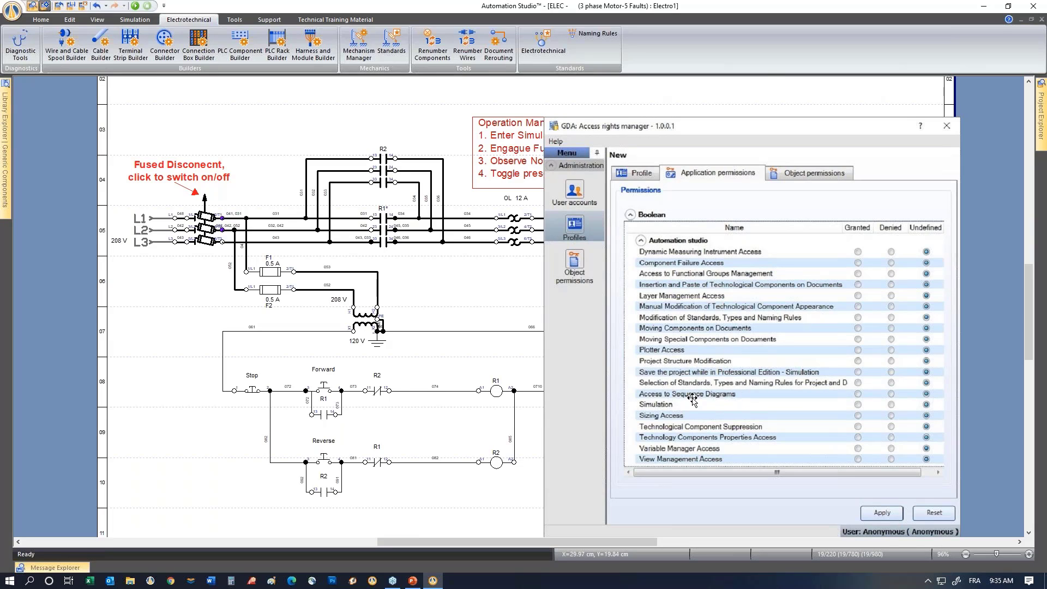
left_click(135, 19)
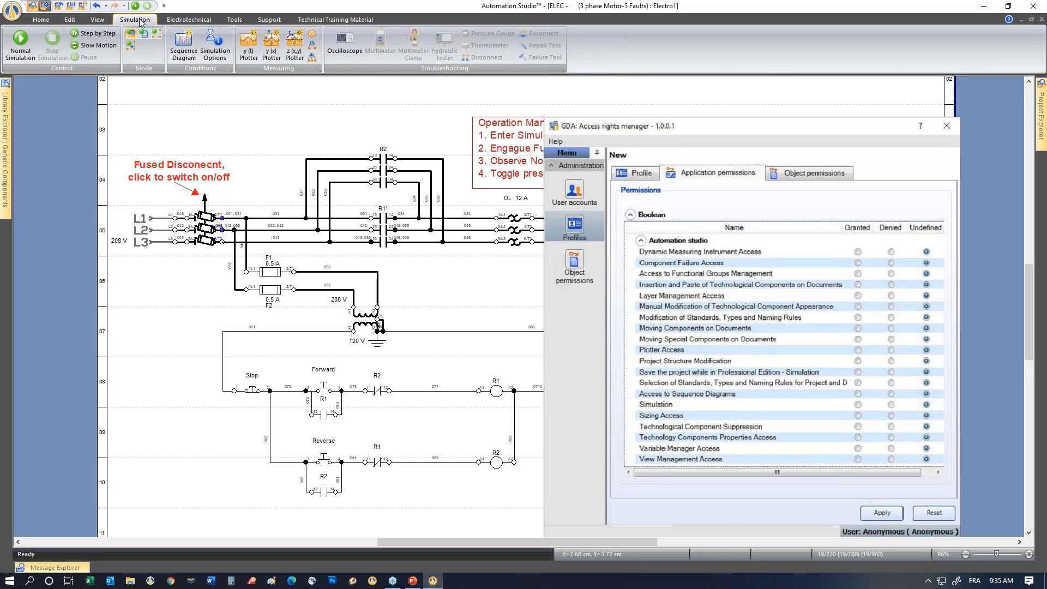
left_click(186, 55)
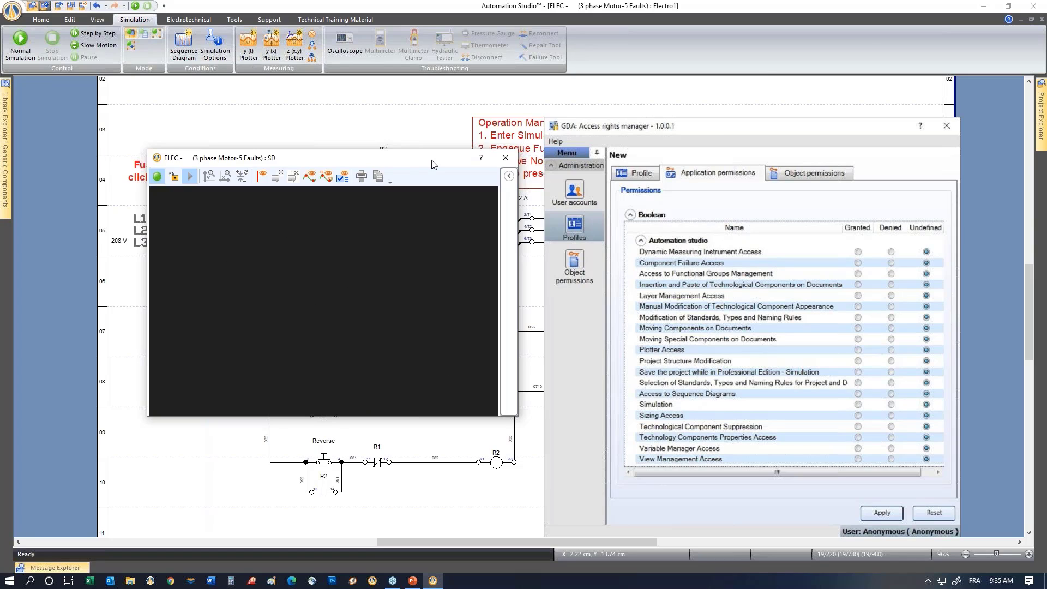
left_click(506, 157)
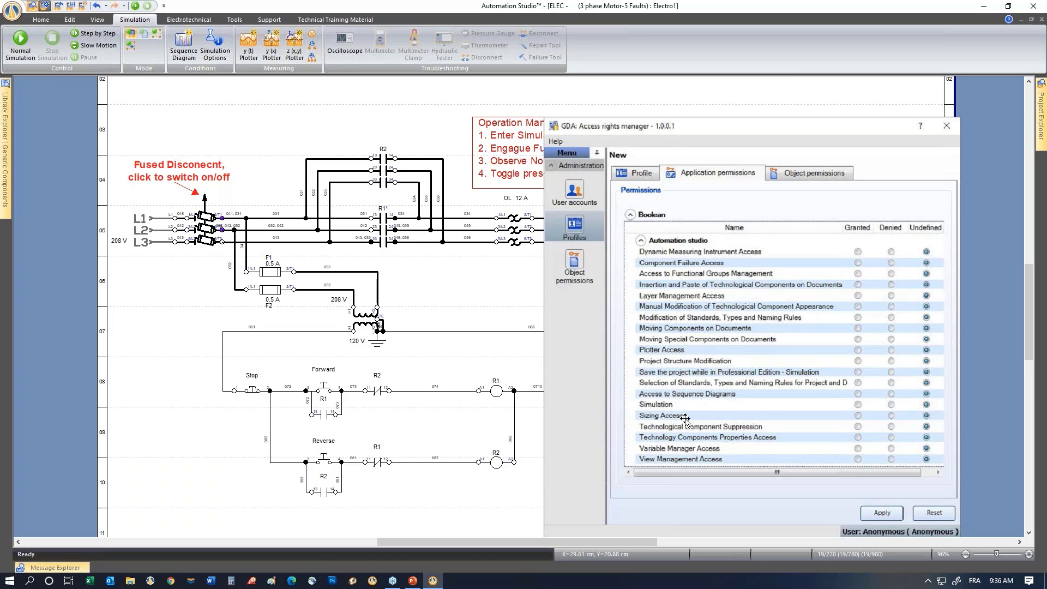
Move the permissions picture off the three-phase motor and open the Data section of the motor's component properties.
left_click_drag(712, 131, 854, 146)
double_click(618, 299)
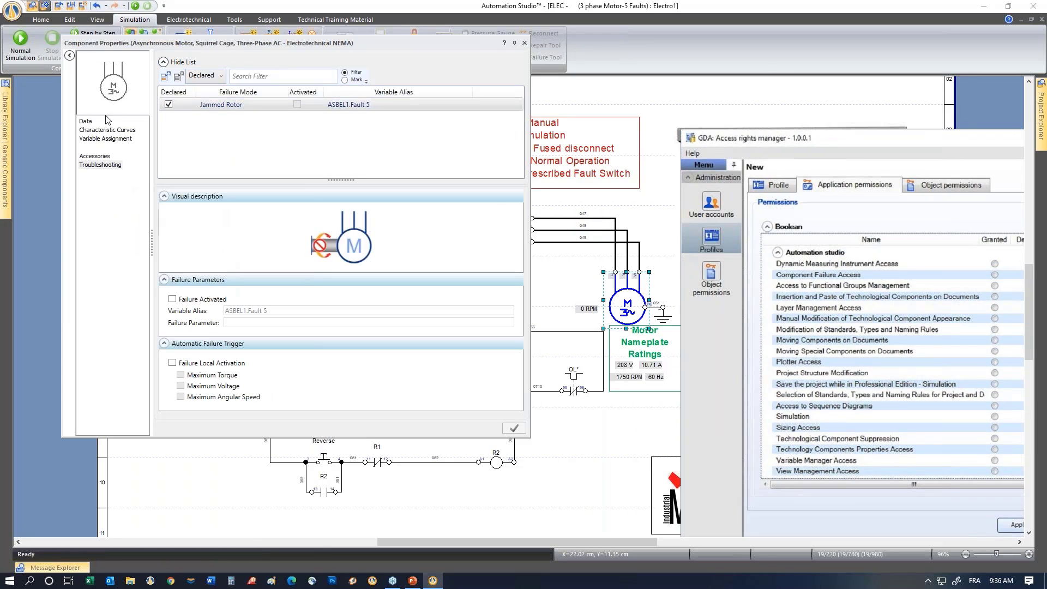
left_click(86, 122)
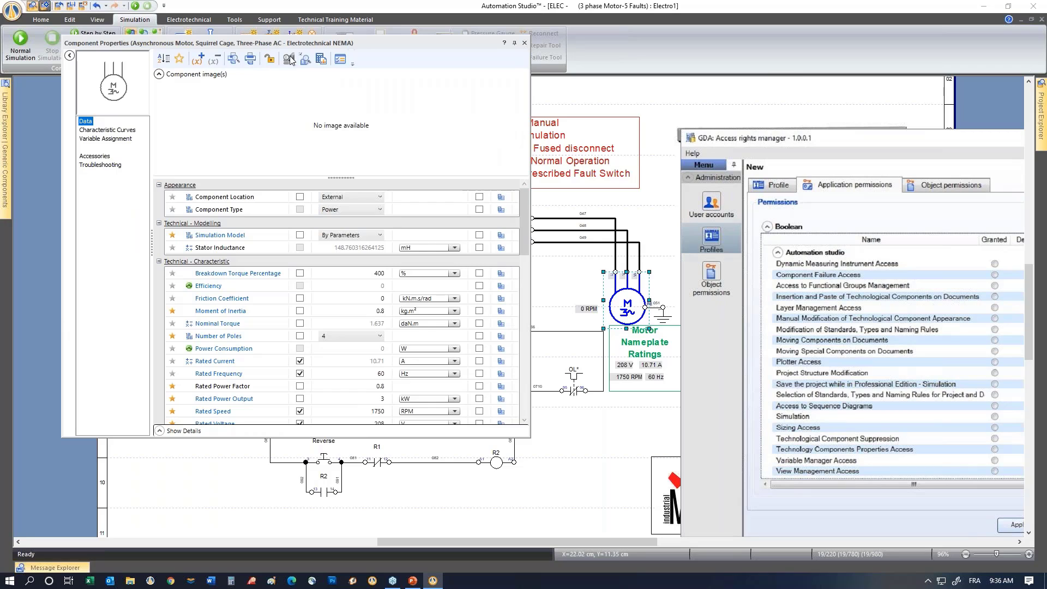
Open the enlarged Sizing Sheet Manager for the motor and view the obsolete Electrotechnical (IEC) 3-Phase AC Motor calculations.
left_click(329, 62)
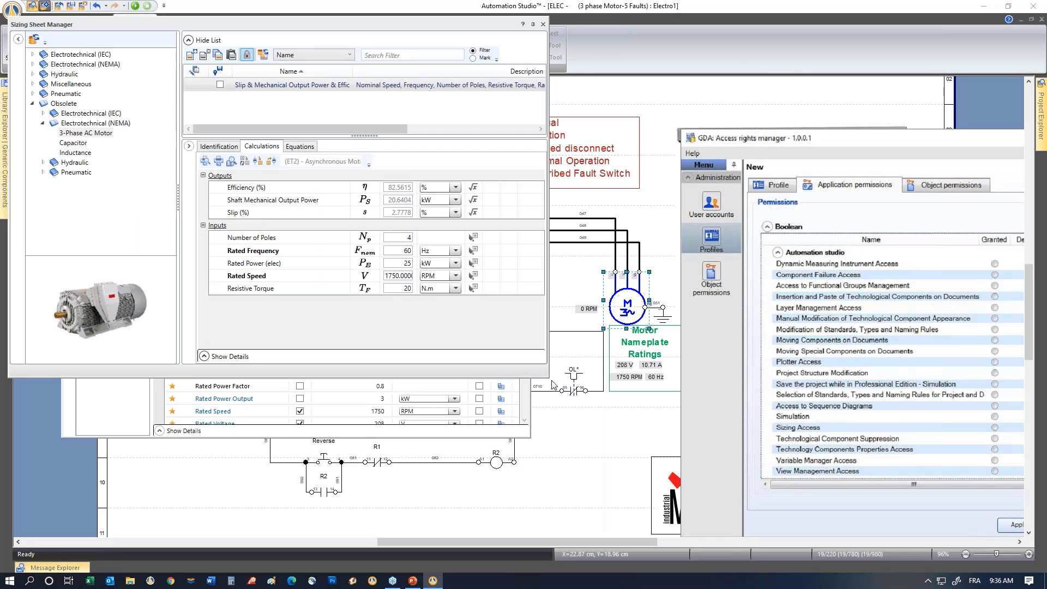
left_click_drag(551, 378, 609, 446)
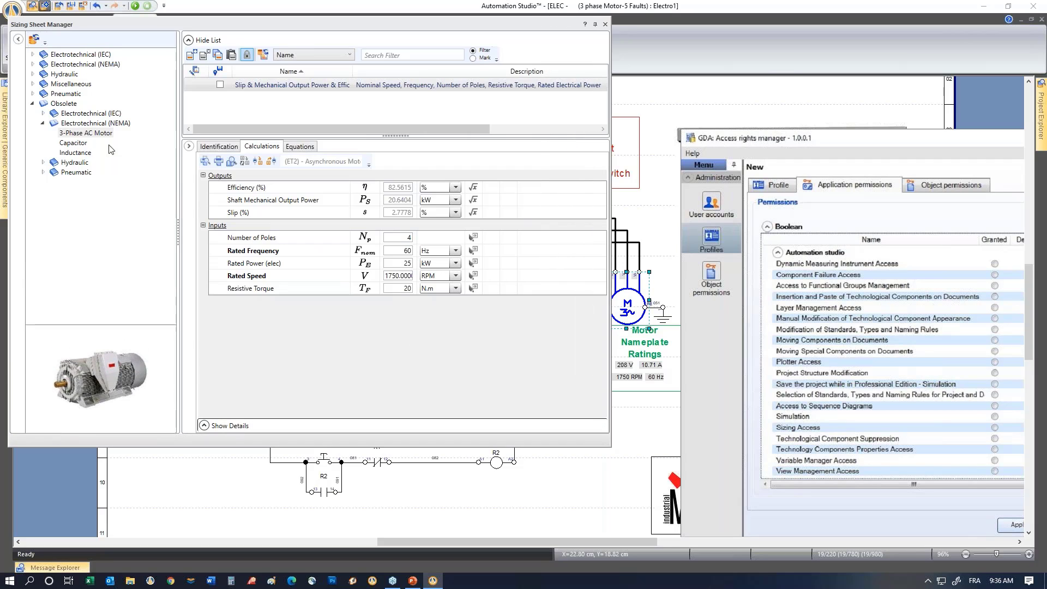
left_click(78, 144)
left_click(86, 123)
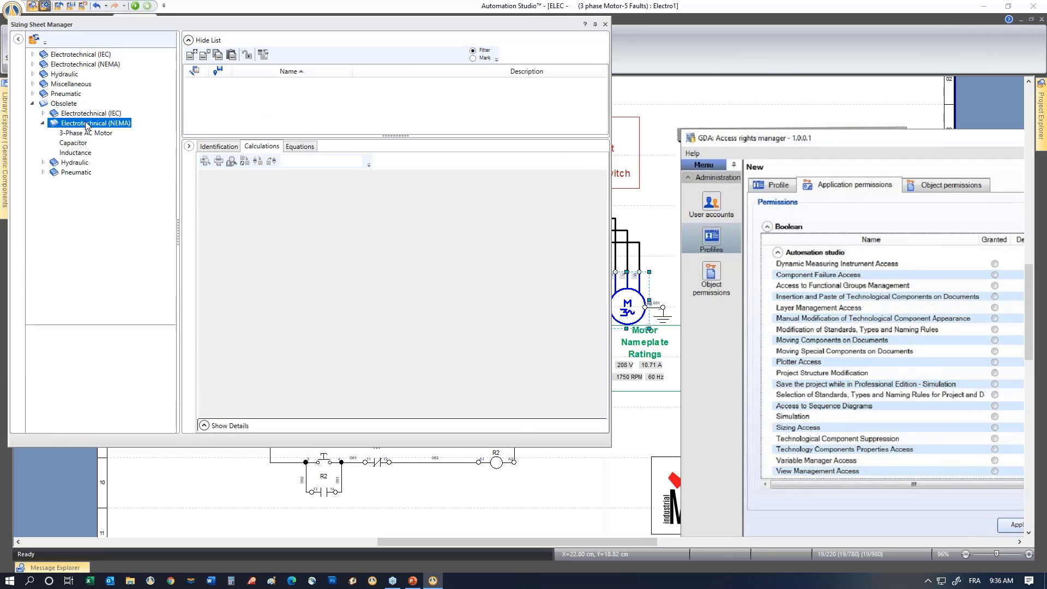
left_click(43, 114)
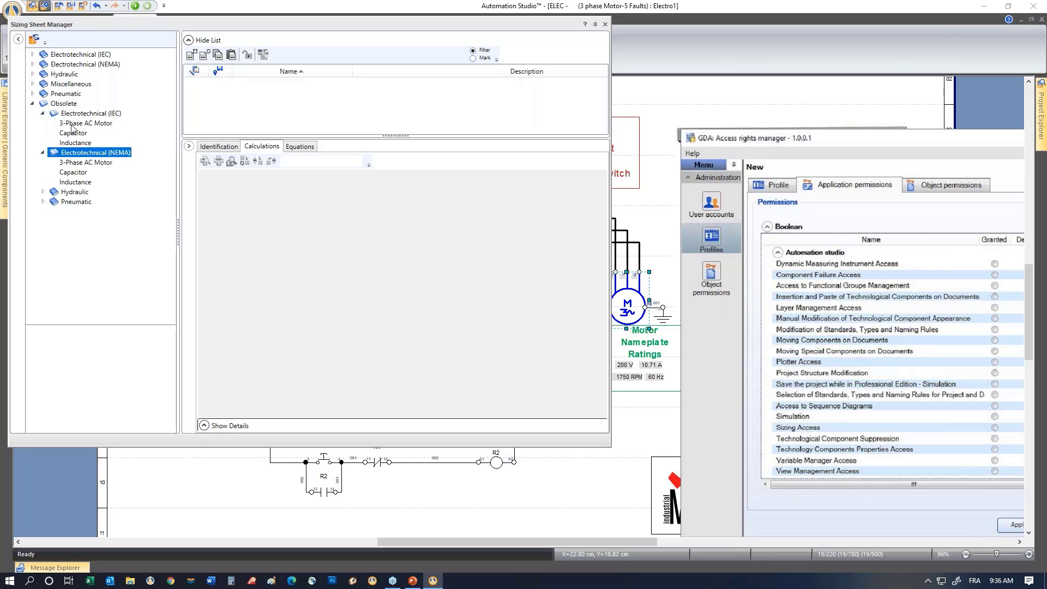
left_click(72, 125)
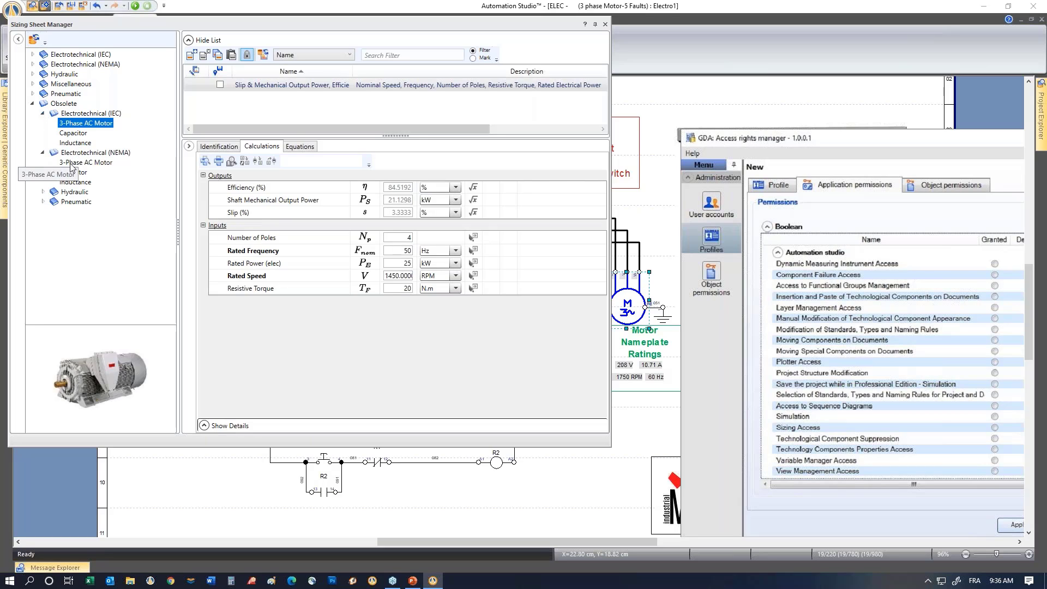
Examine the Output Voltage equations of the Electrotechnical (NEMA) DC Generator sizing sheet, then close the Sizing Sheet Manager and motor properties.
left_click(33, 64)
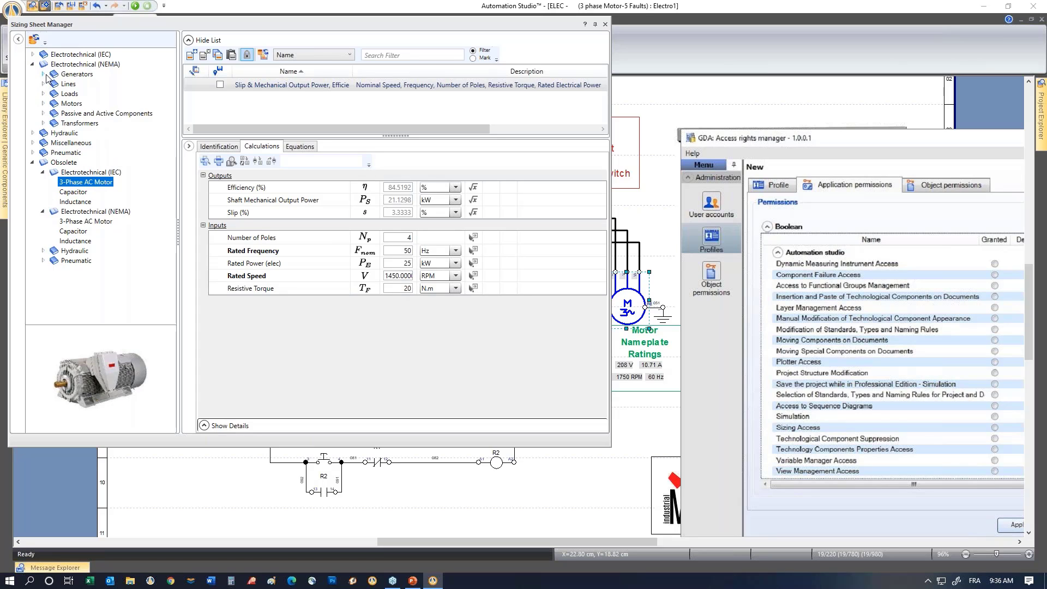
left_click(44, 74)
left_click(88, 83)
left_click(79, 94)
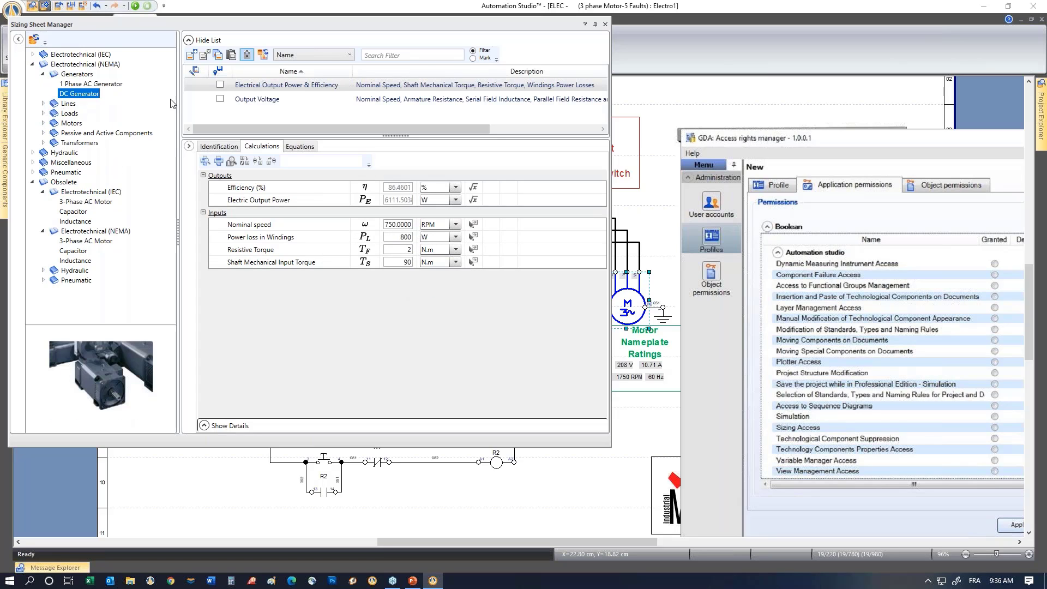
left_click(304, 148)
left_click_drag(603, 210, 581, 174)
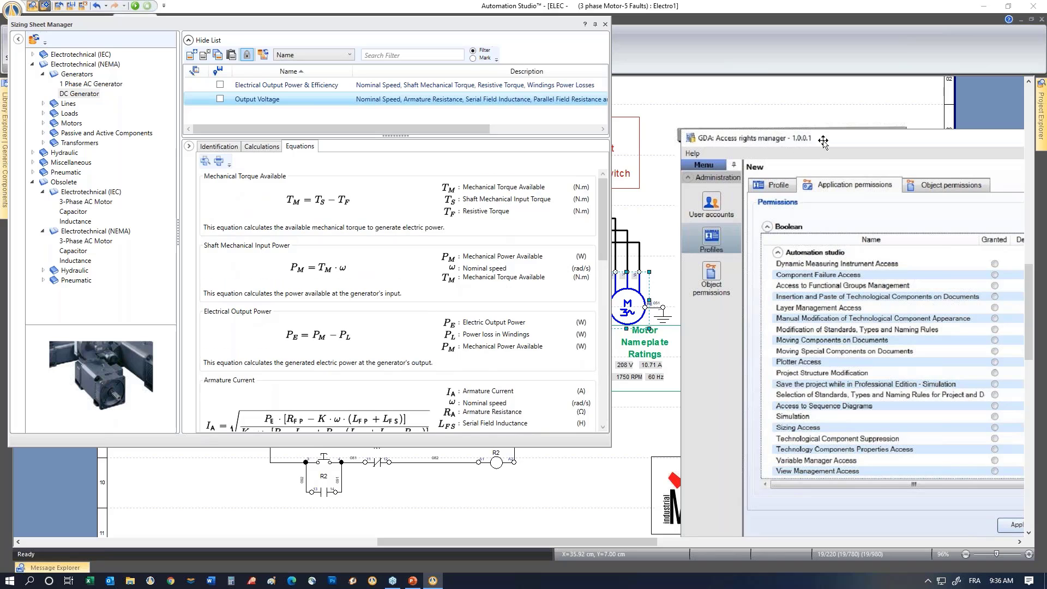
left_click(606, 24)
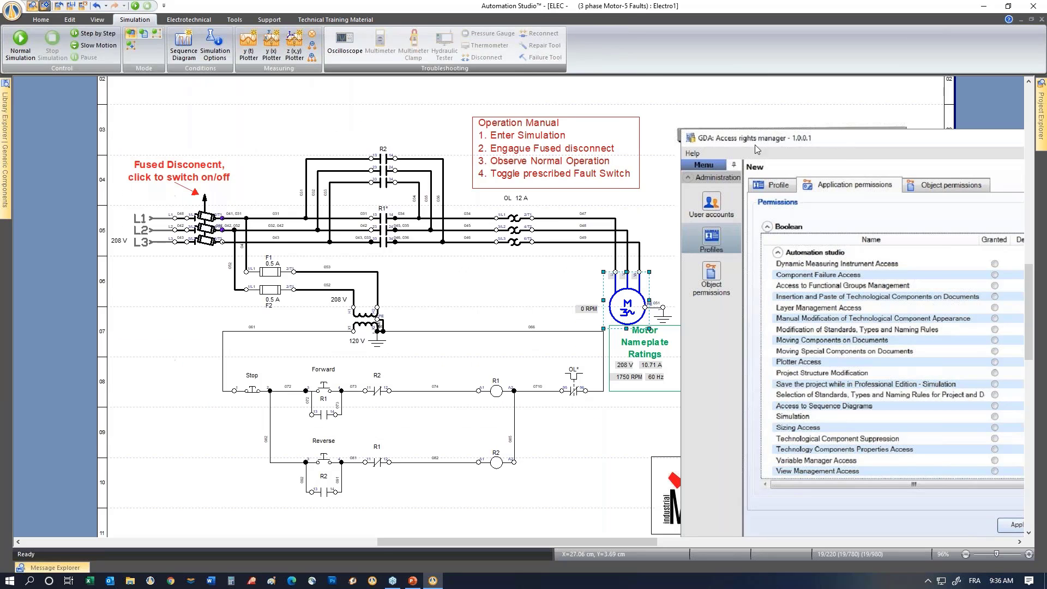
Bring the whole permissions picture into view, then inspect the project's unfiltered variables in the Variable Manager and close it.
left_click_drag(856, 141, 767, 117)
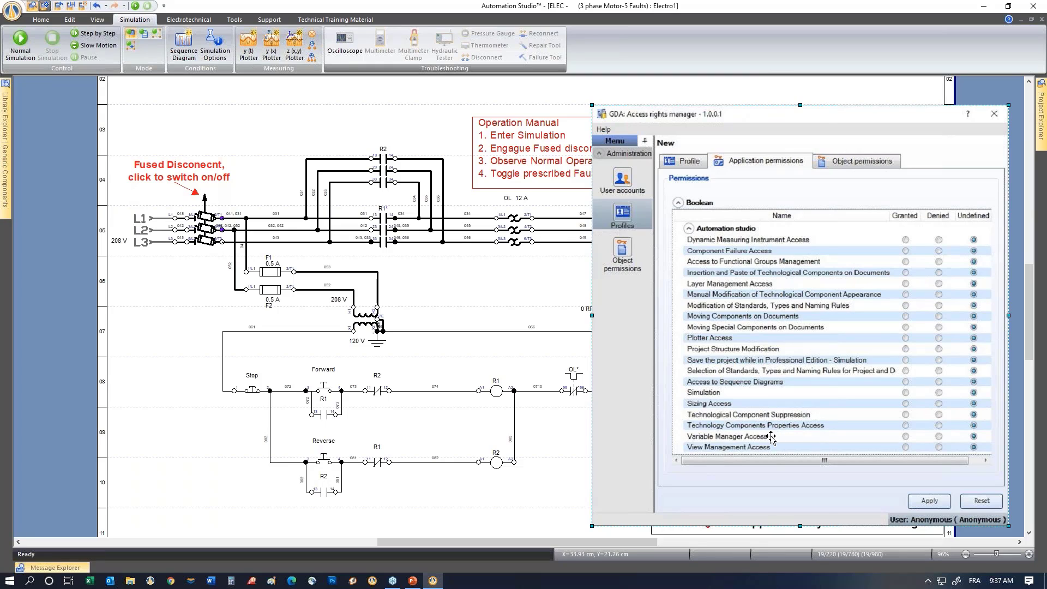
key("F12")
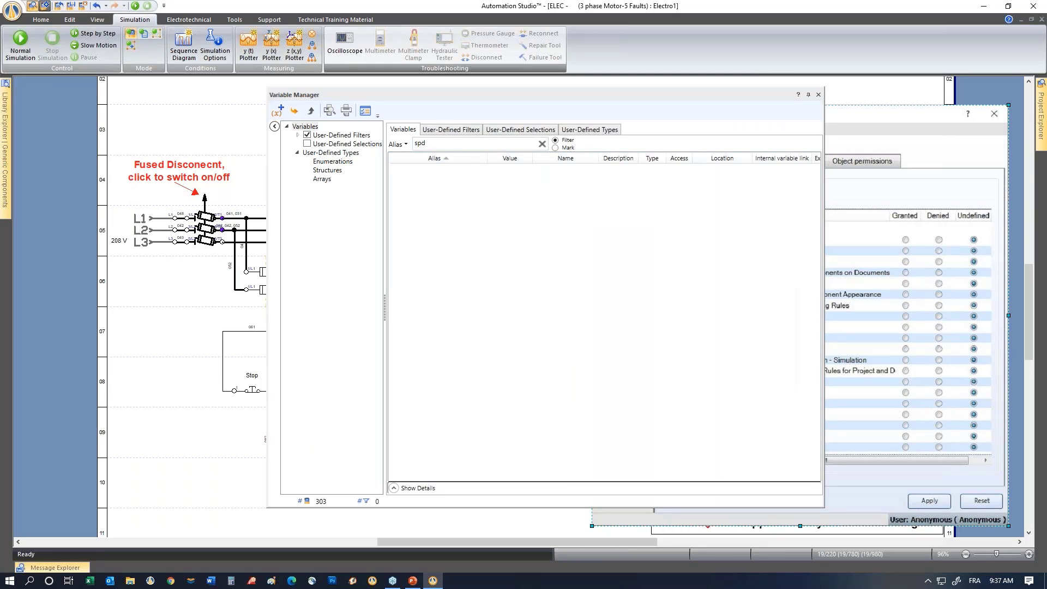
left_click_drag(571, 104, 456, 119)
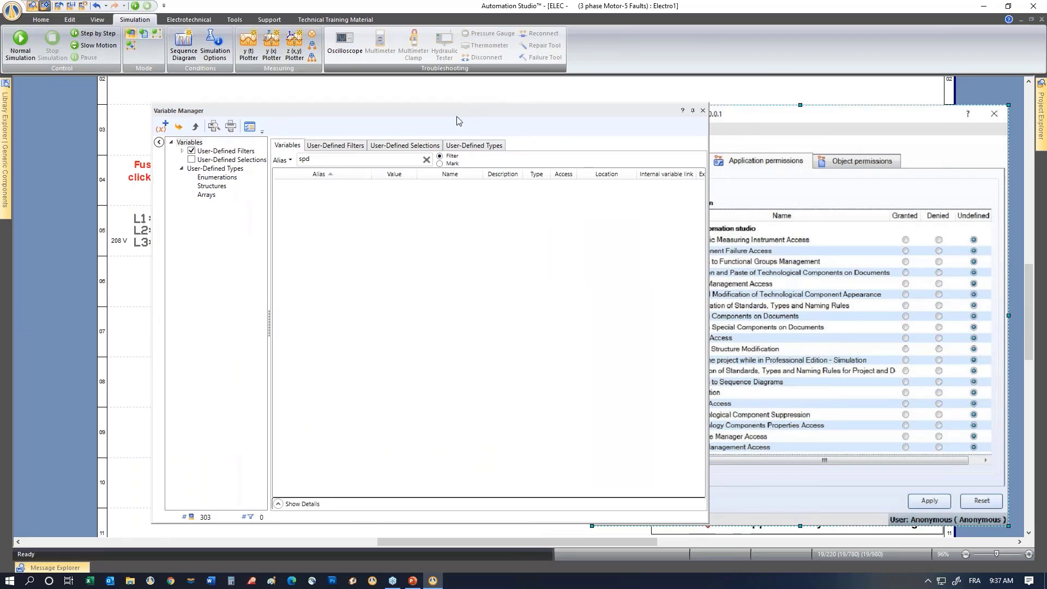
left_click(426, 160)
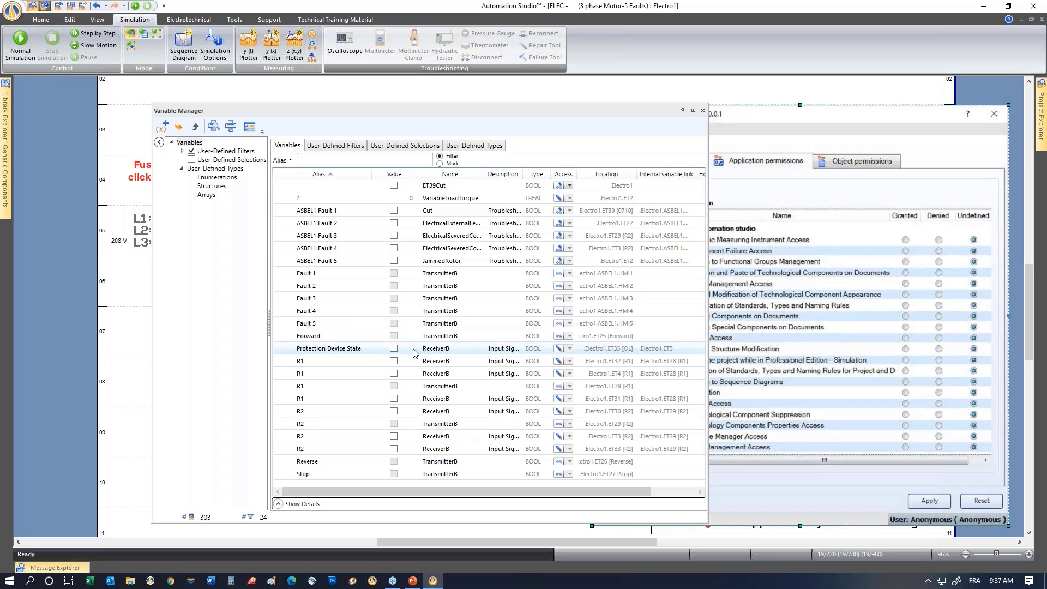
left_click(703, 112)
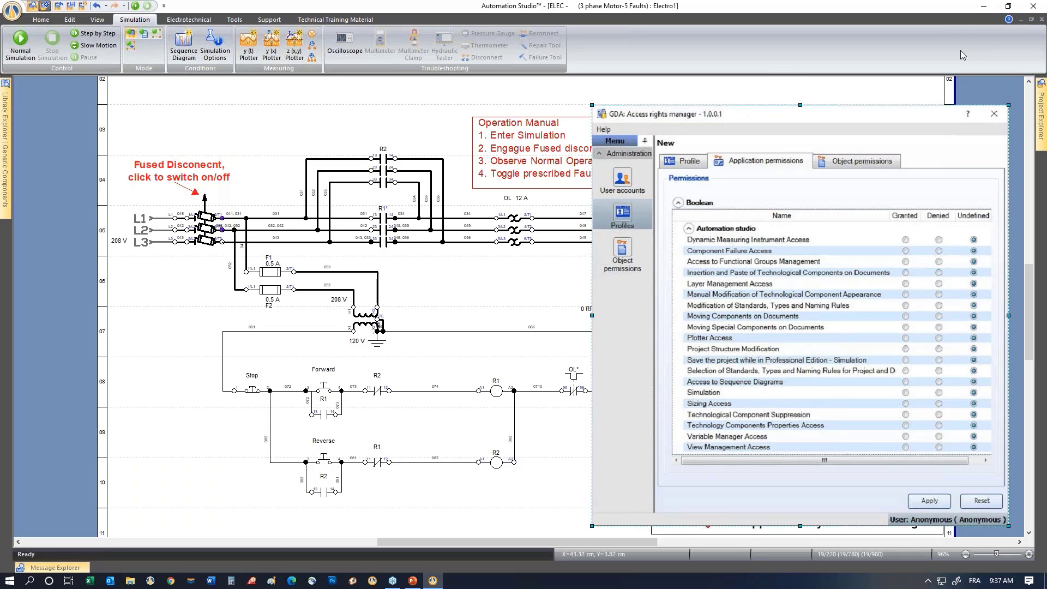
Delete the permissions picture from the circuit and start a new project without saving changes to the 3 phase Motor-5 Faults project.
left_click_drag(797, 114, 720, 102)
key("Delete")
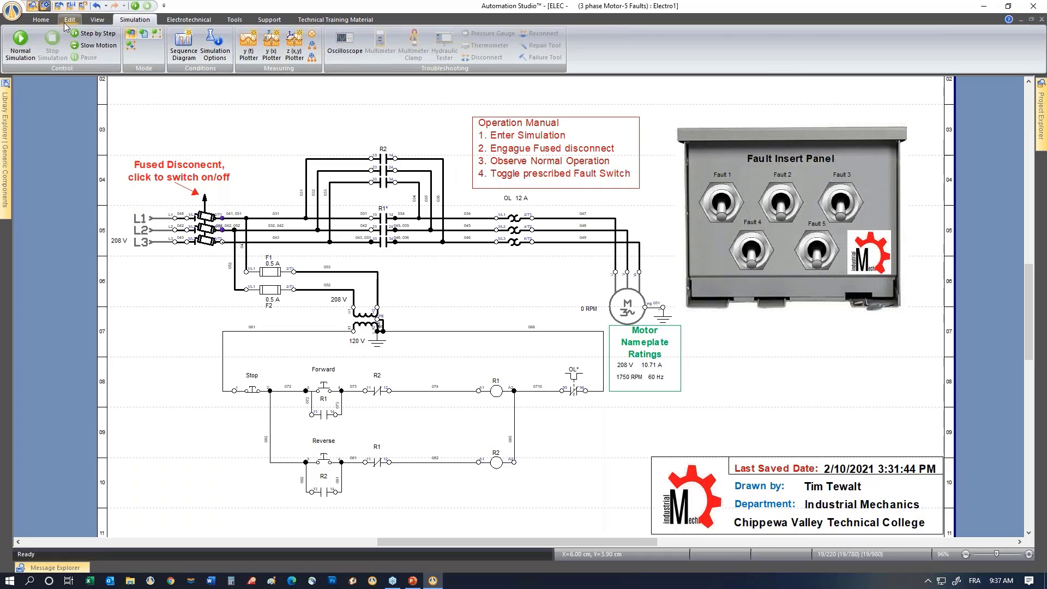
left_click(41, 20)
left_click(19, 45)
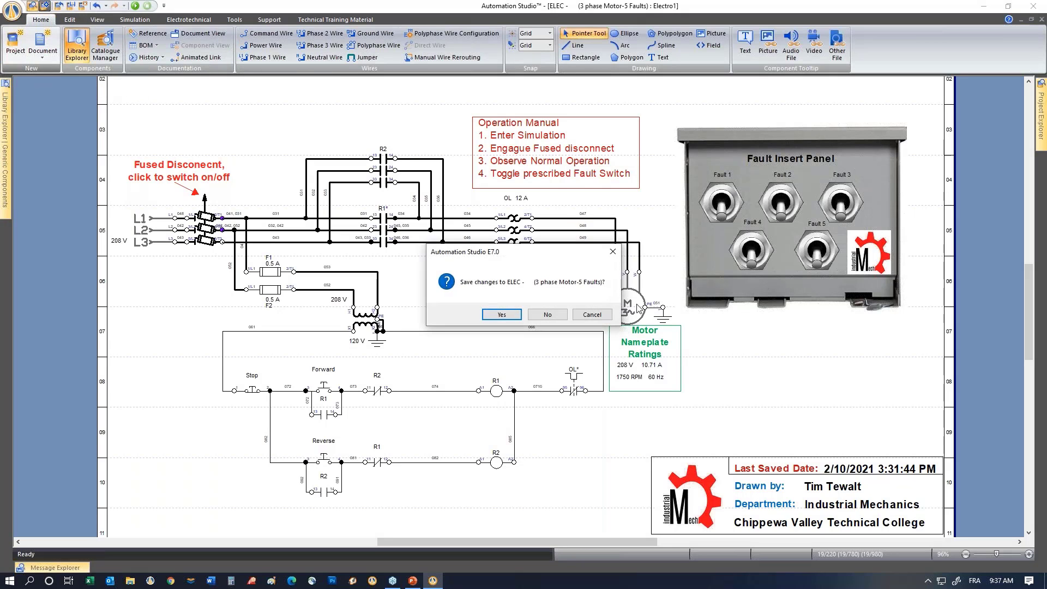
left_click(549, 315)
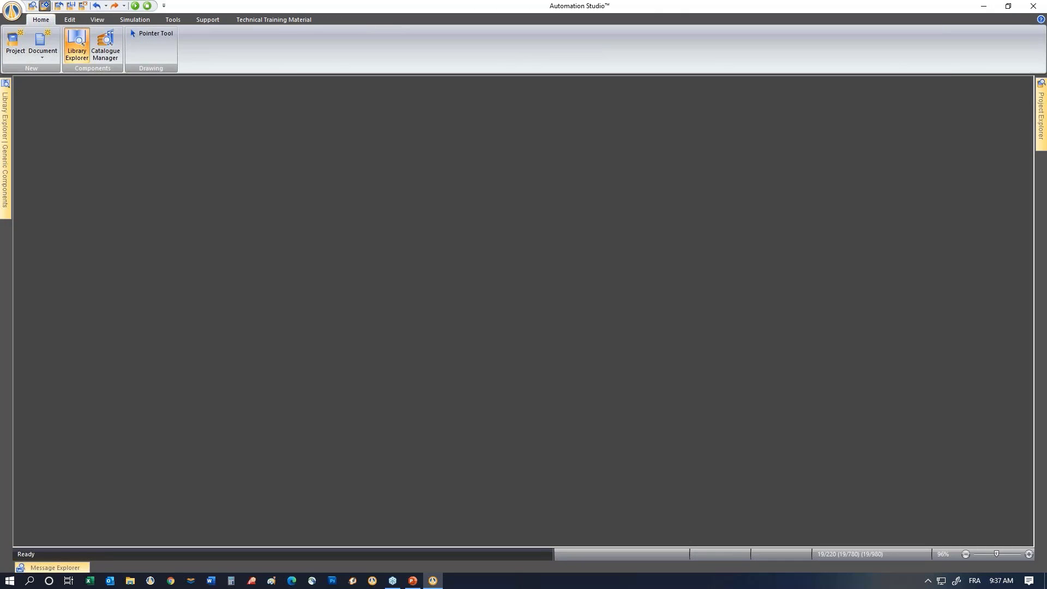
Create the new project from the MASTER-Schematic Only template and keep the Library Explorer pinned open.
scroll(401, 338, "down", 3)
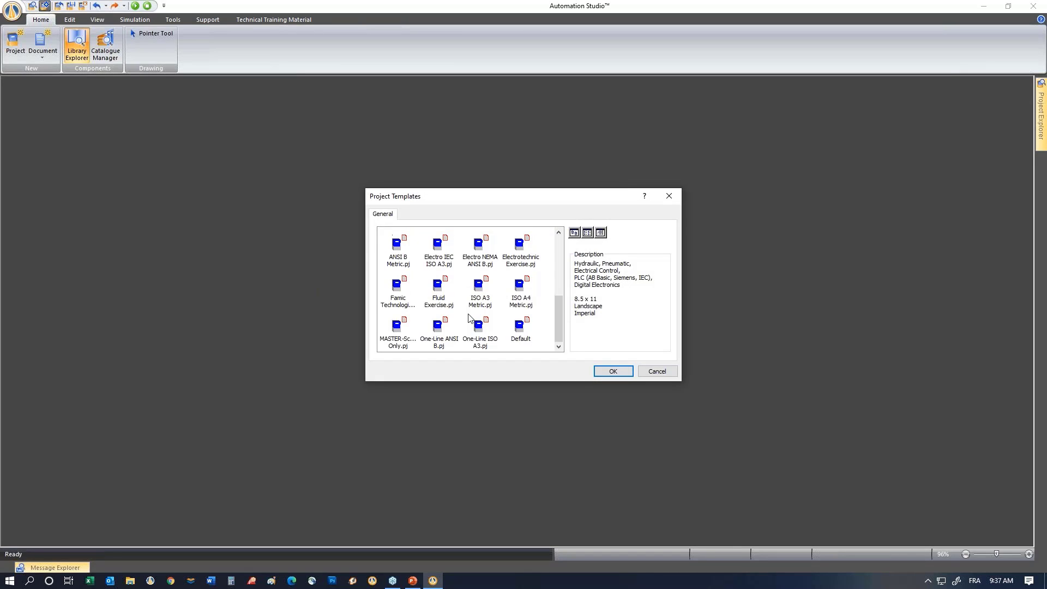
left_click(401, 334)
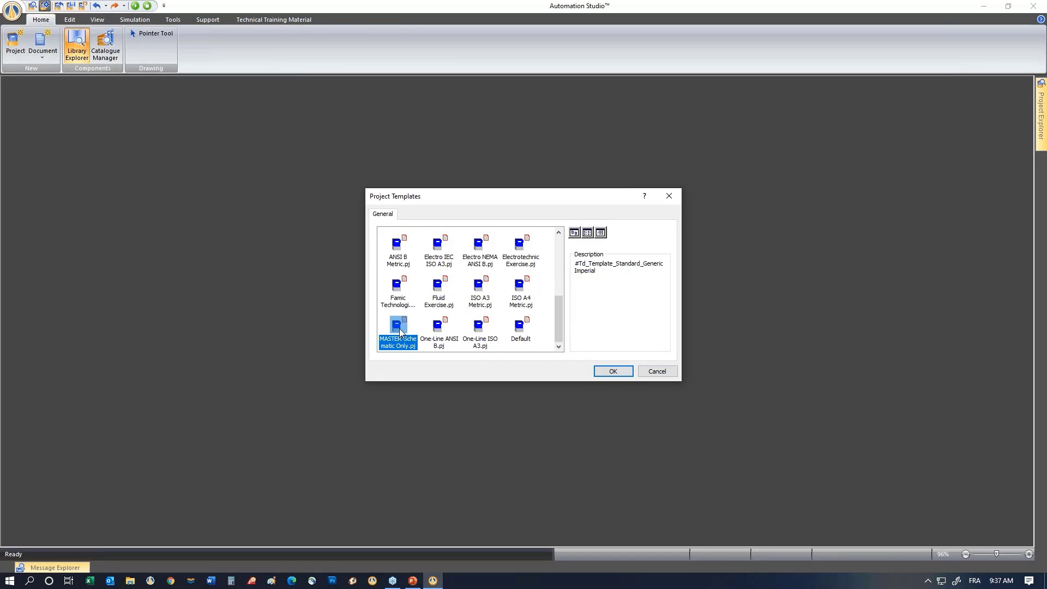
double_click(398, 332)
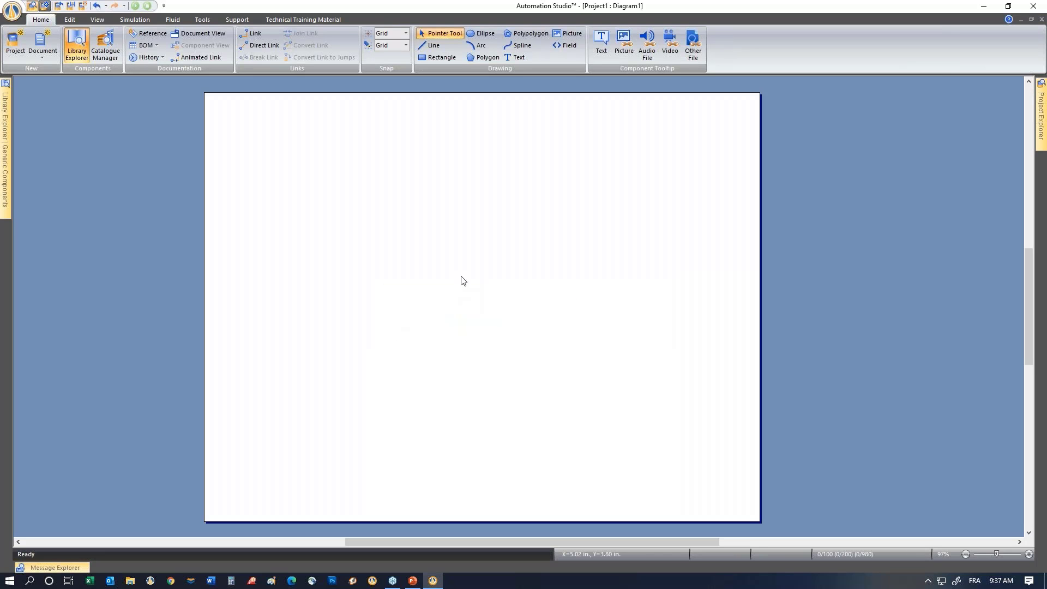
mouse_move(3, 125)
left_click(195, 81)
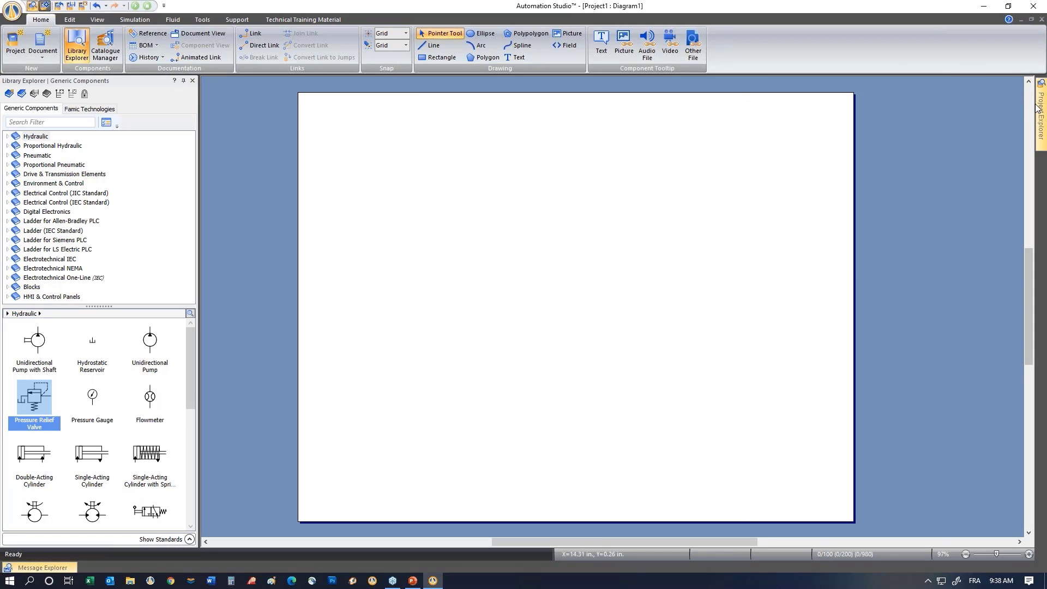
mouse_move(1041, 115)
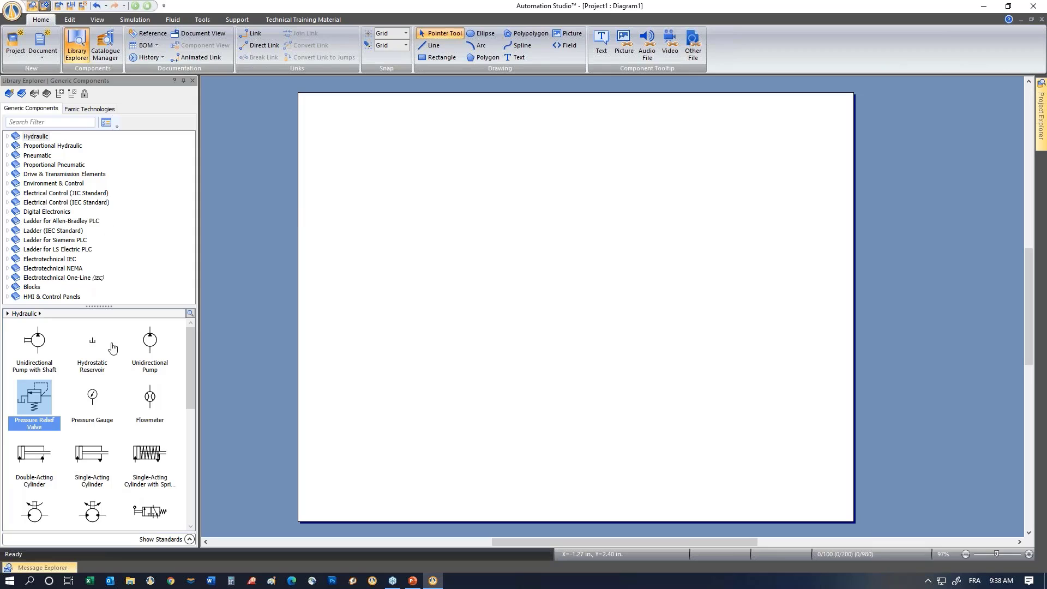
Place a hydraulic Unidirectional Pump in the upper part of the blank diagram, then delete it.
left_click_drag(150, 341, 434, 232)
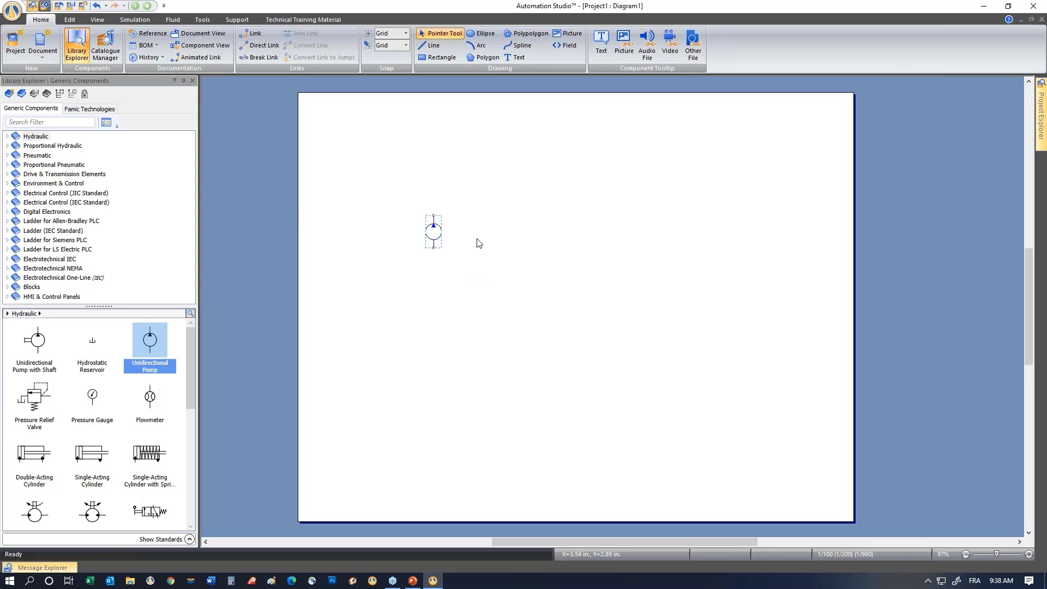
left_click(469, 245)
left_click_drag(382, 186, 515, 326)
key("Delete")
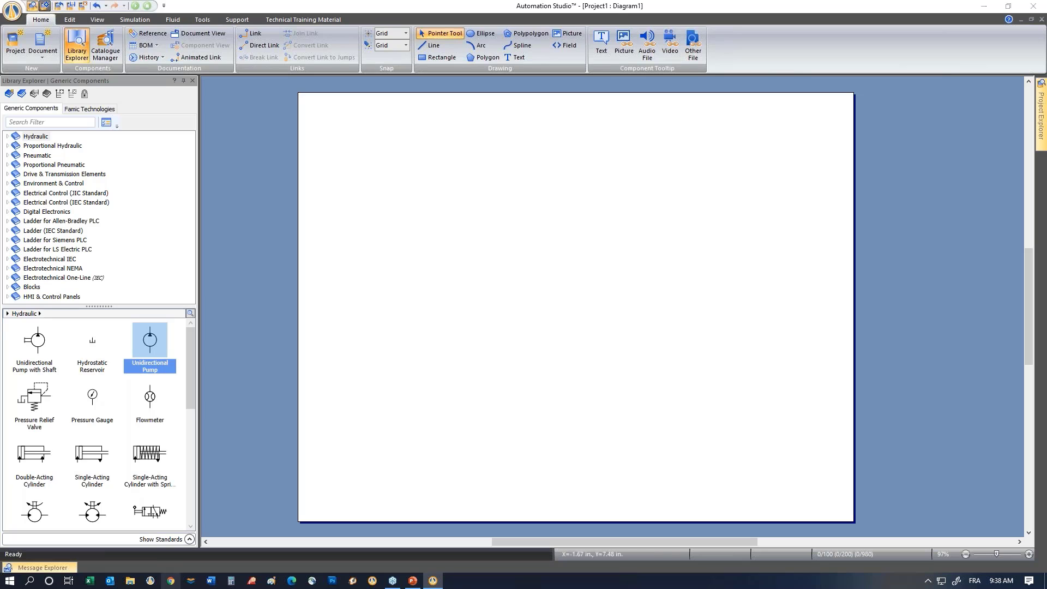
Switch to Chrome and open the "HOW TO Modify Permissions on a Project" topic in the Educational forum's Others section.
left_click(172, 583)
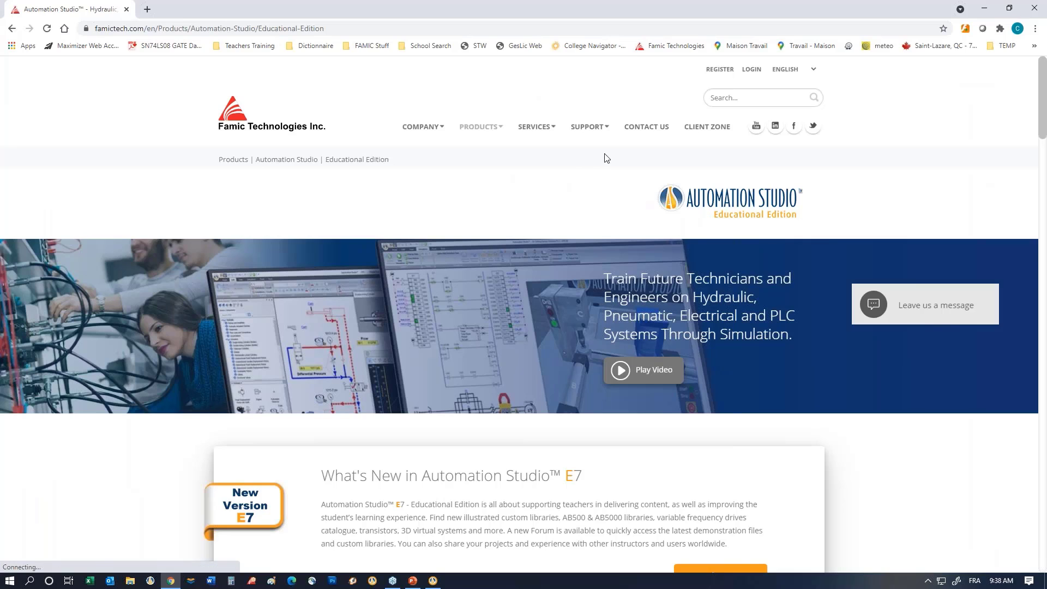
mouse_move(590, 127)
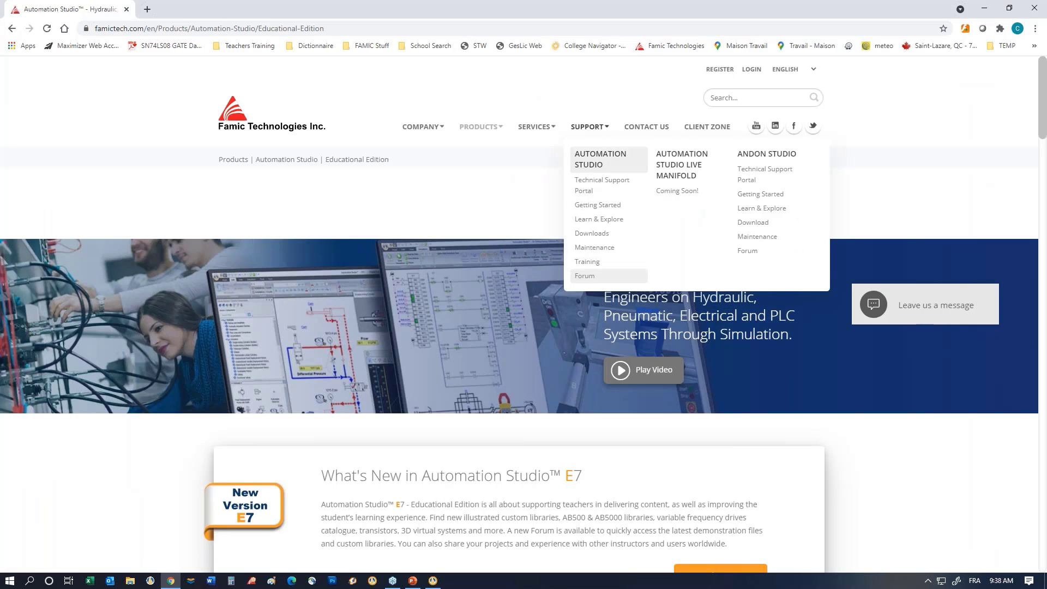
left_click(585, 276)
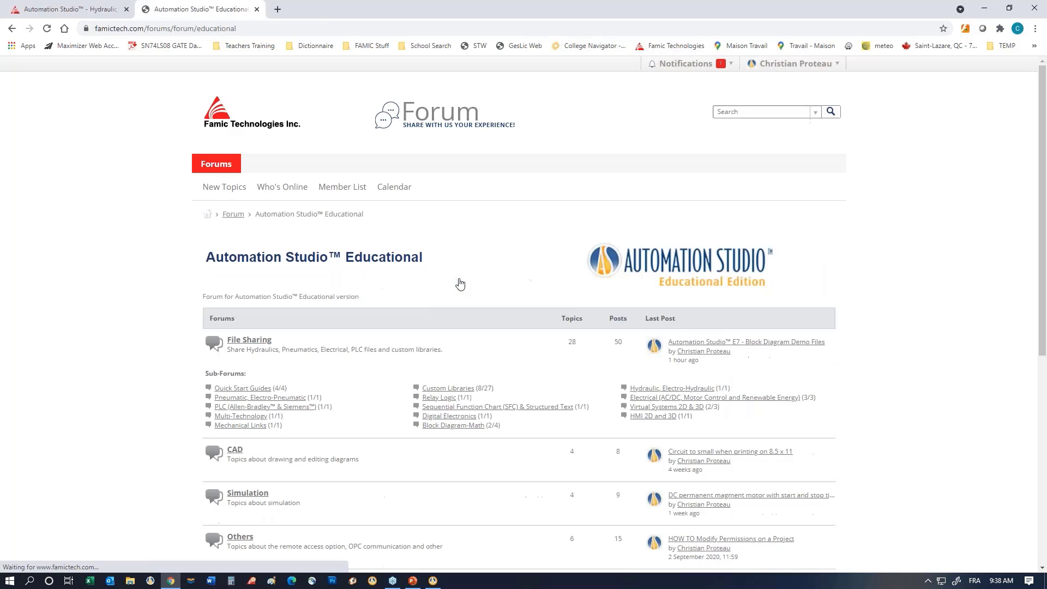
scroll(469, 280, "down", 2)
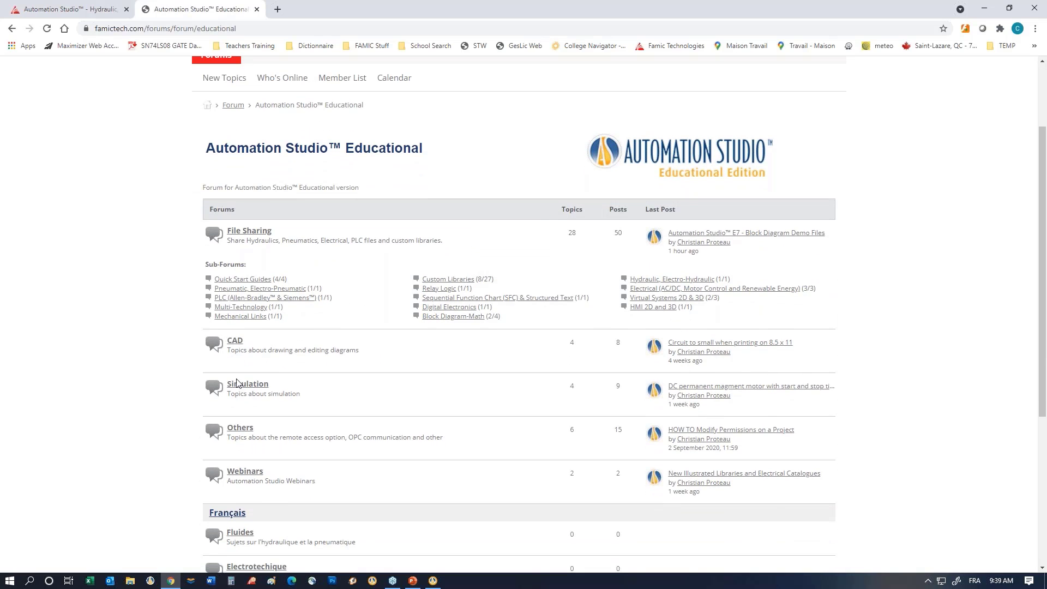
left_click(240, 432)
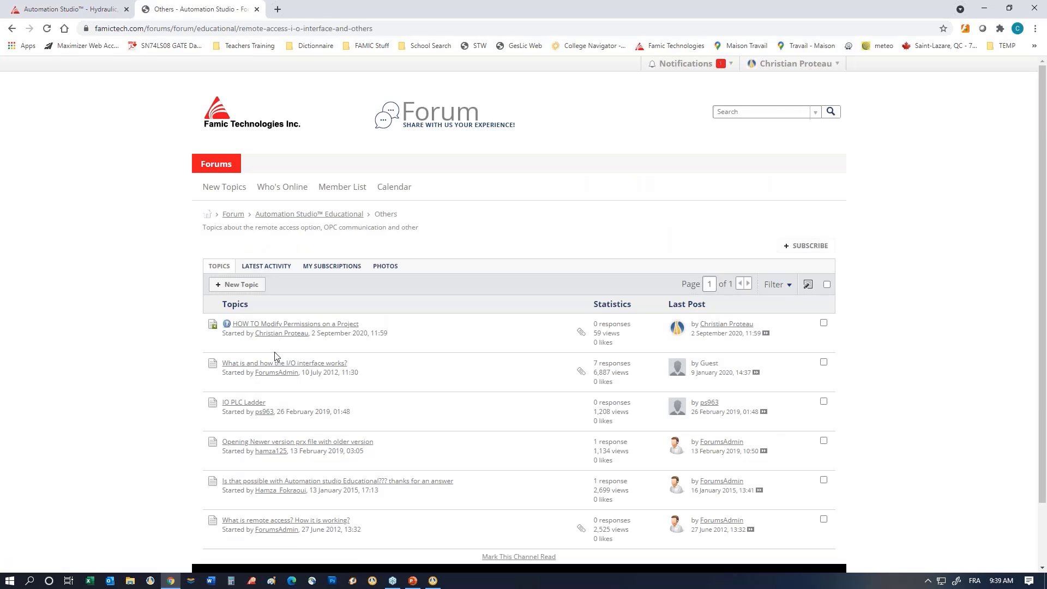
left_click(295, 325)
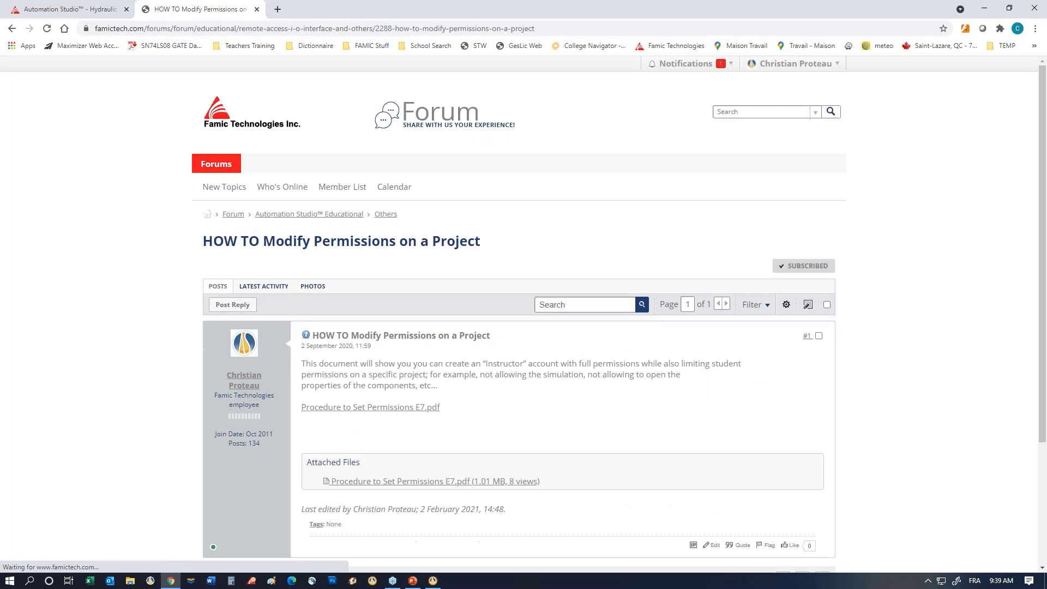
Download the topic's attached Procedure to Set Permissions E7.pdf and read through its instructor user and project restriction instructions.
scroll(491, 379, "down", 3)
left_click(423, 264)
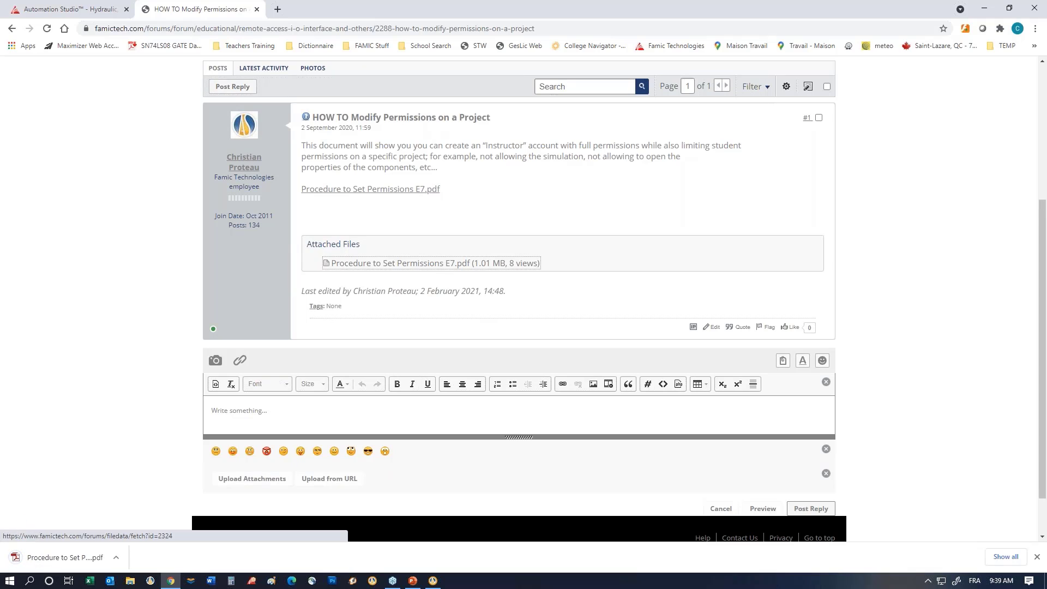
left_click(64, 557)
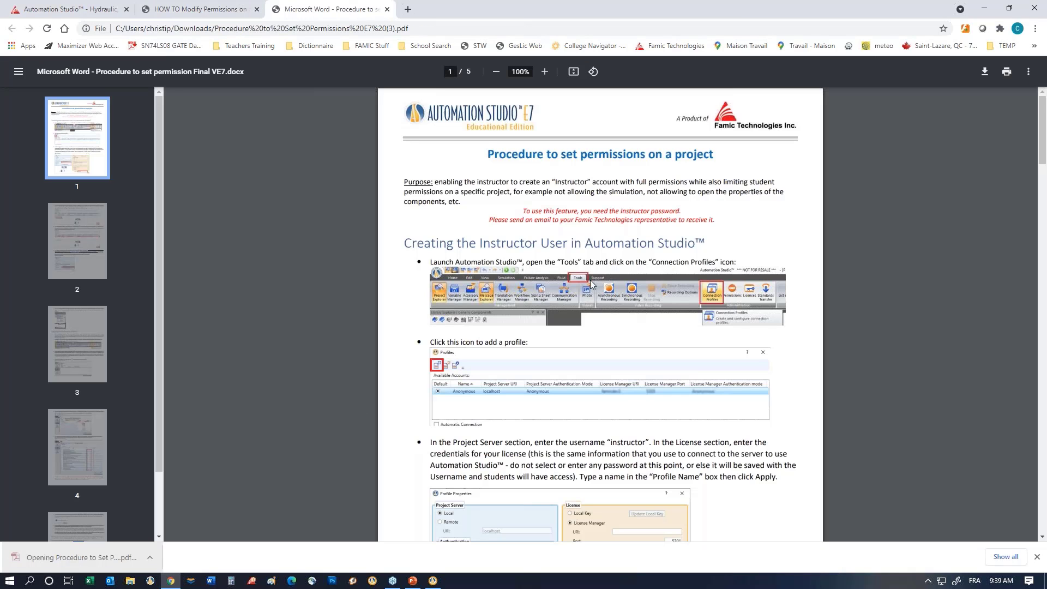
scroll(669, 288, "down", 5)
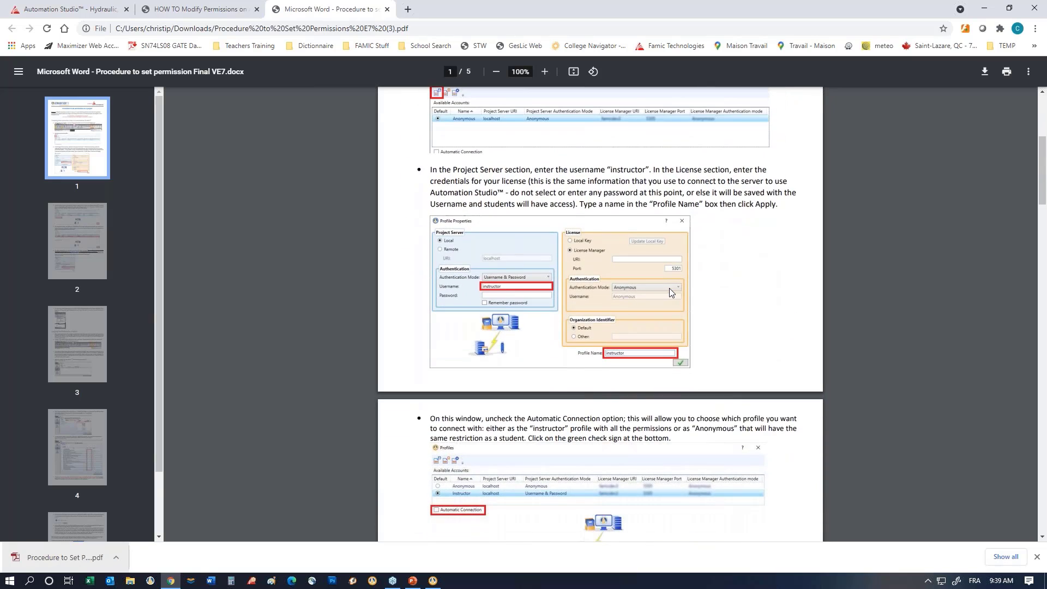
scroll(671, 293, "down", 3)
scroll(671, 293, "down", 13)
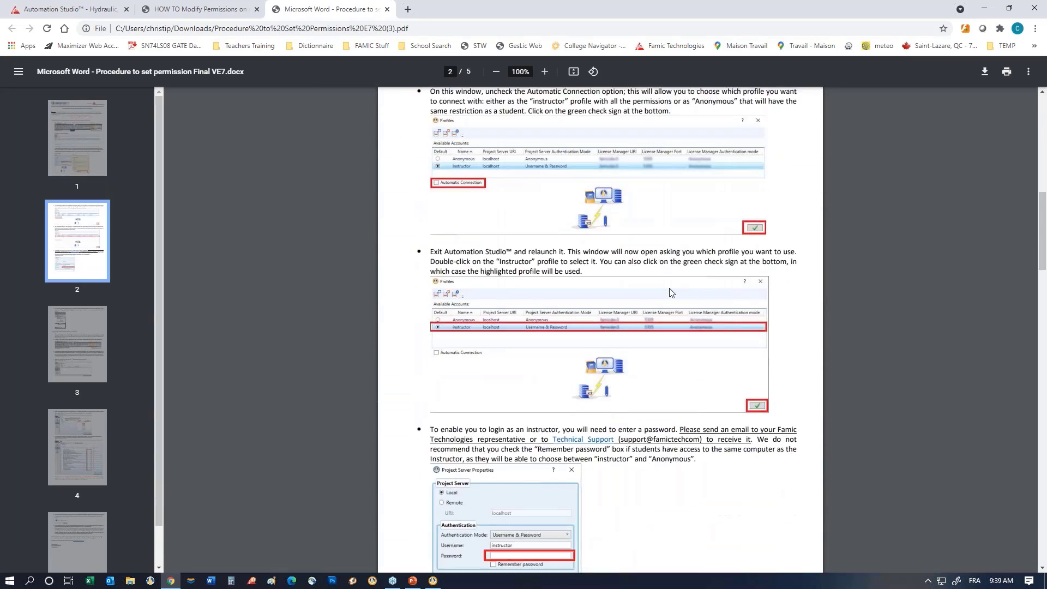
scroll(671, 293, "down", 6)
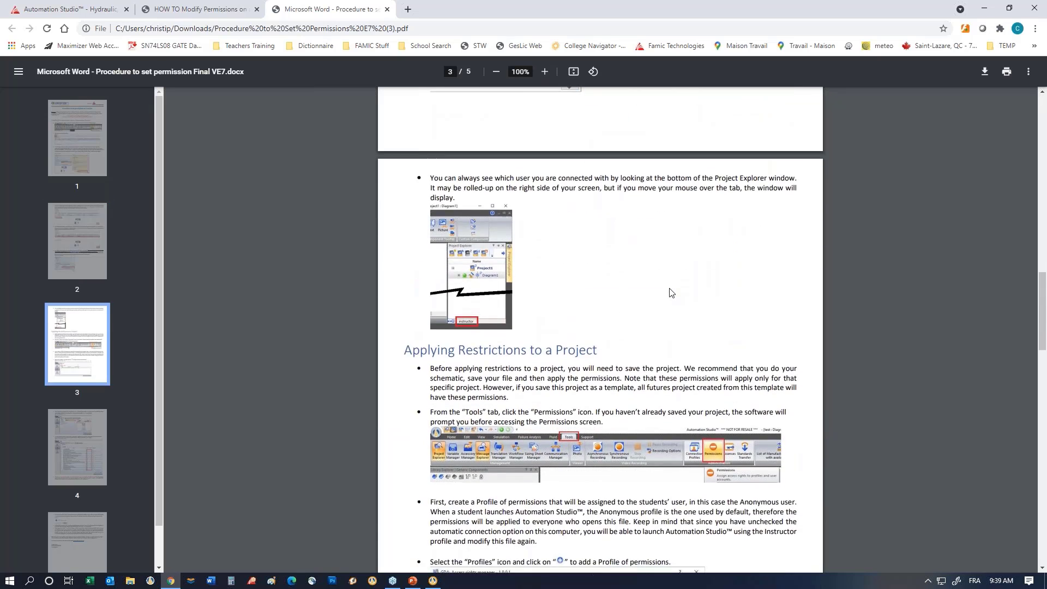
scroll(671, 293, "down", 9)
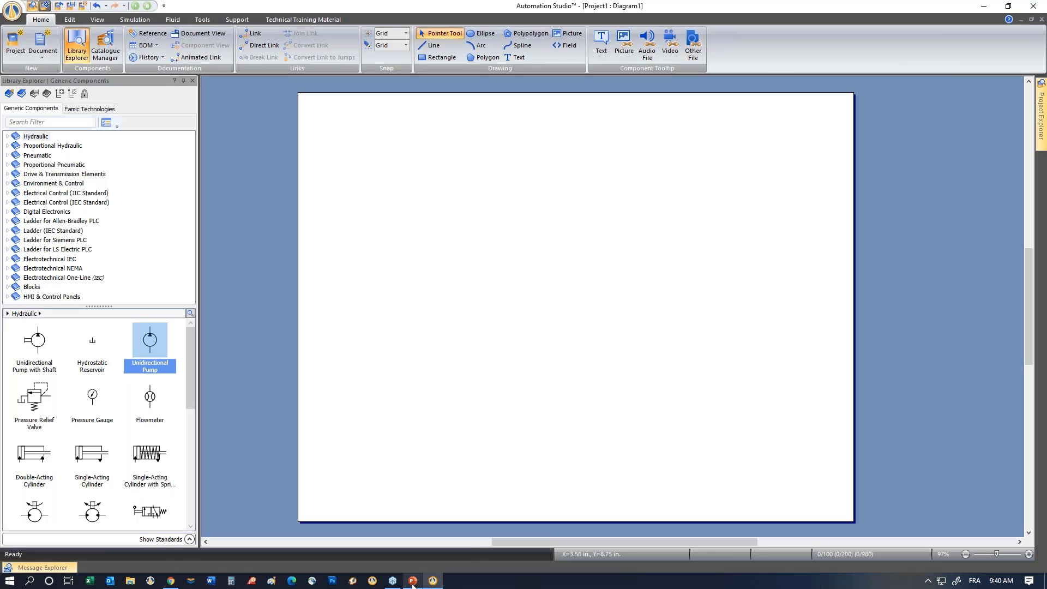
Switch to PowerPoint and display the presentation's closing thank-you slide.
left_click(413, 581)
left_click(597, 485)
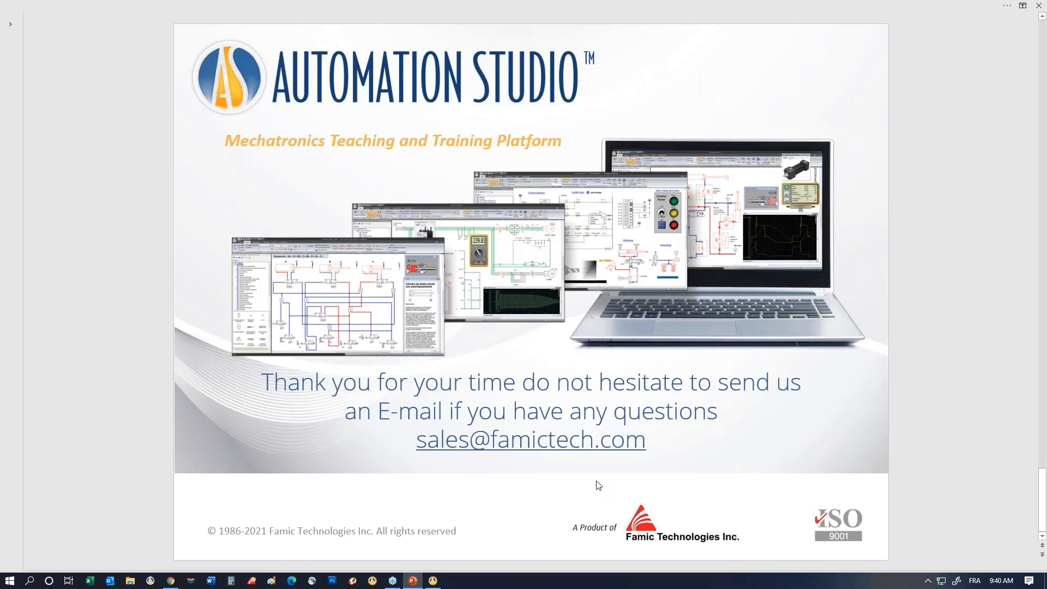